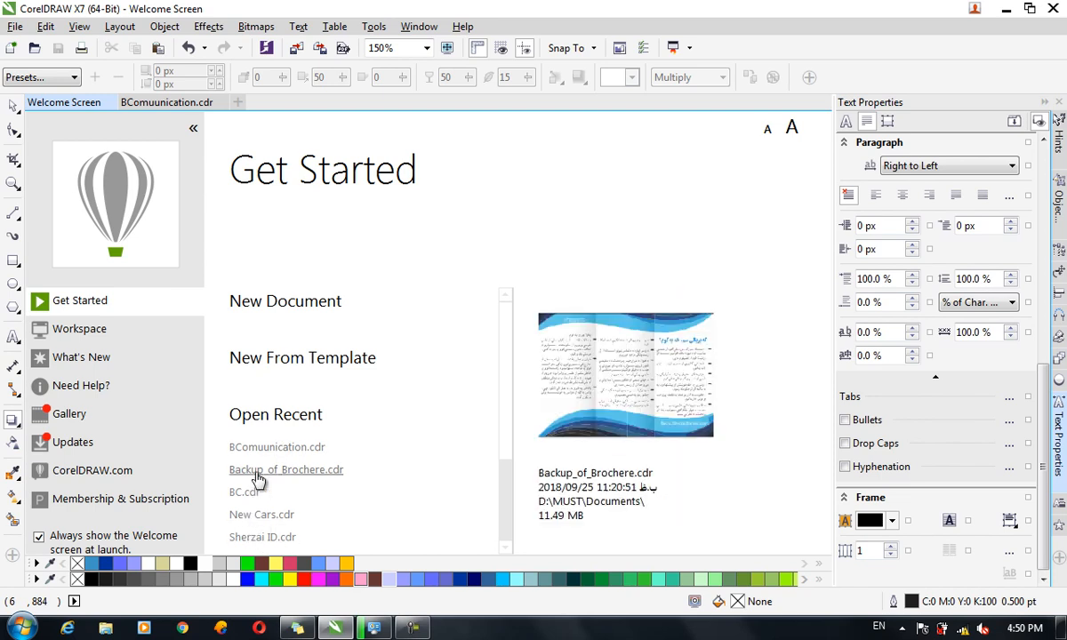
Find Logo.cdr in the Open Drawing list and open it to show the WP Photography logo.
{"action": "scroll", "coordinate": [511, 405], "scroll_direction": "down", "scroll_amount": 1}
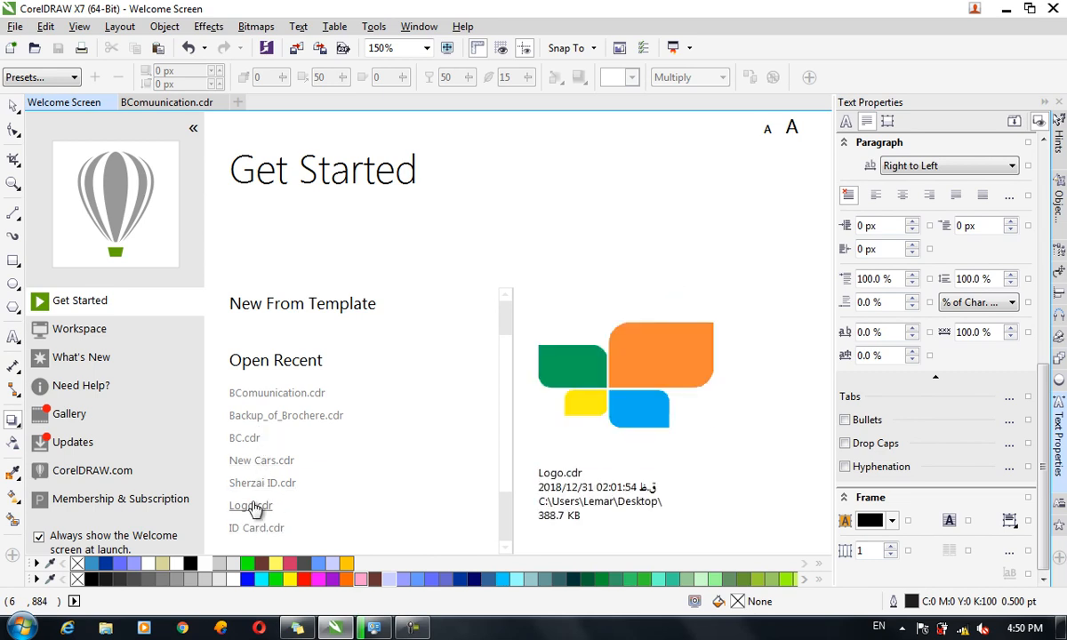
{"action": "scroll", "coordinate": [497, 382], "scroll_direction": "down", "scroll_amount": 2}
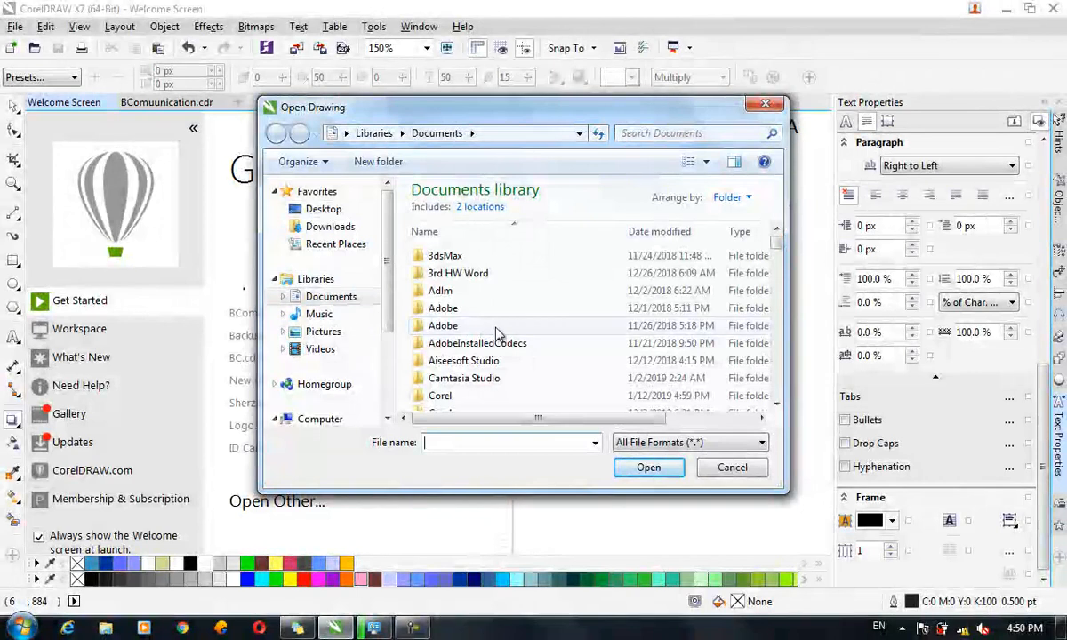
{"action": "scroll", "coordinate": [471, 343], "scroll_direction": "down", "scroll_amount": 12}
{"action": "scroll", "coordinate": [480, 374], "scroll_direction": "down", "scroll_amount": 5}
{"action": "scroll", "coordinate": [473, 360], "scroll_direction": "down", "scroll_amount": 10}
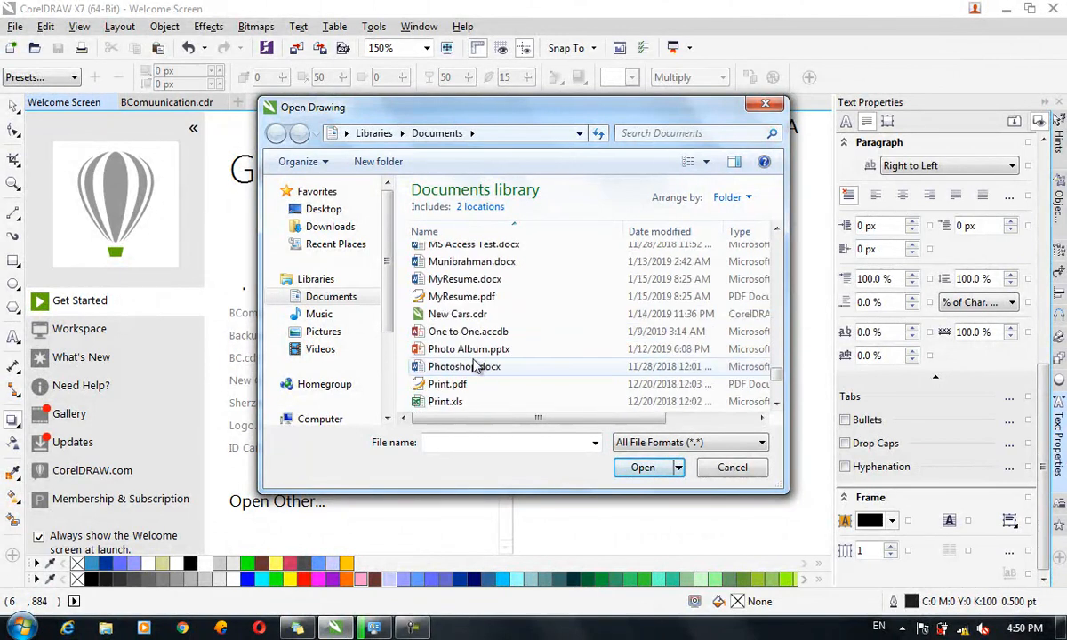
{"action": "scroll", "coordinate": [487, 328], "scroll_direction": "down", "scroll_amount": 3}
{"action": "scroll", "coordinate": [483, 343], "scroll_direction": "up", "scroll_amount": 1}
{"action": "scroll", "coordinate": [482, 343], "scroll_direction": "up", "scroll_amount": 5}
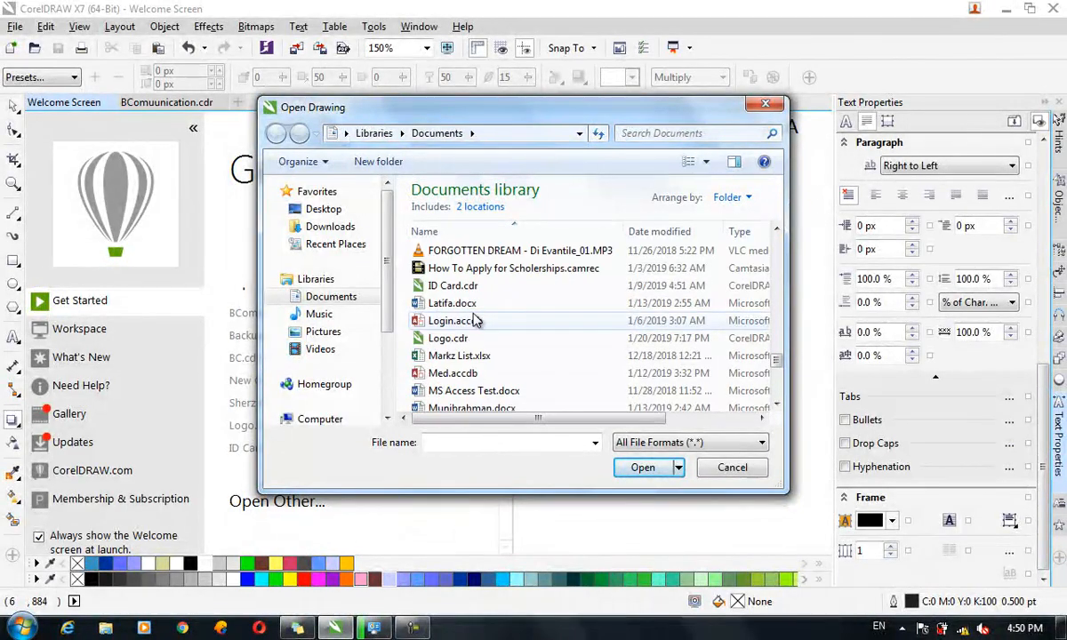
{"action": "left_click", "coordinate": [458, 338]}
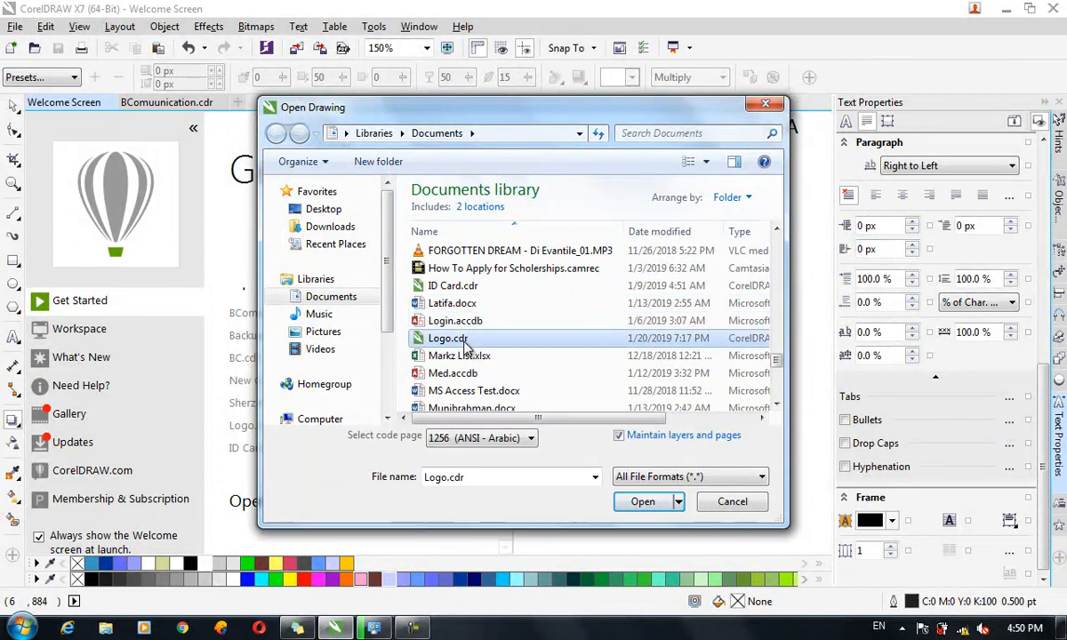
{"action": "double_click", "coordinate": [487, 338]}
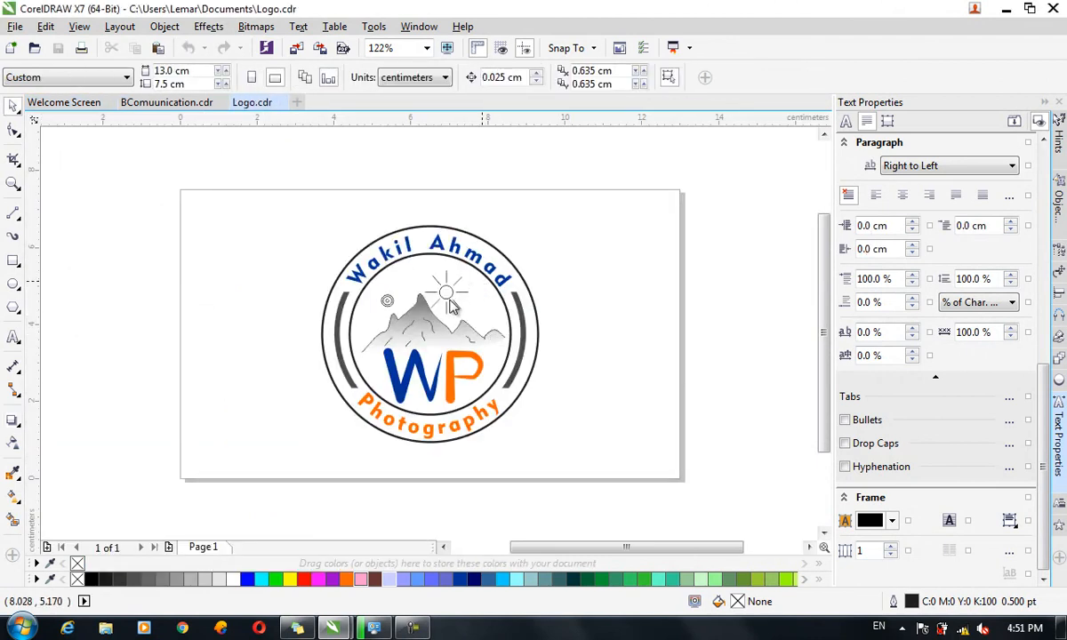
Create a 3-row, 4-column table 1 cm tall and 2 cm wide, placed at the page's upper left.
{"action": "scroll", "coordinate": [369, 315], "scroll_direction": "up", "scroll_amount": 2}
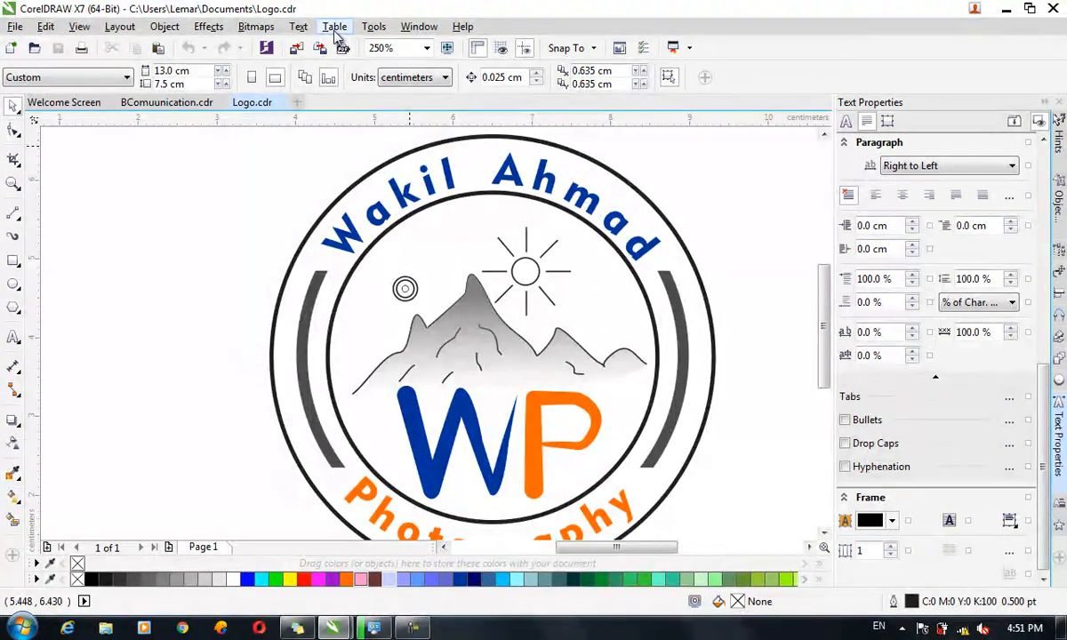
{"action": "left_click", "coordinate": [334, 27]}
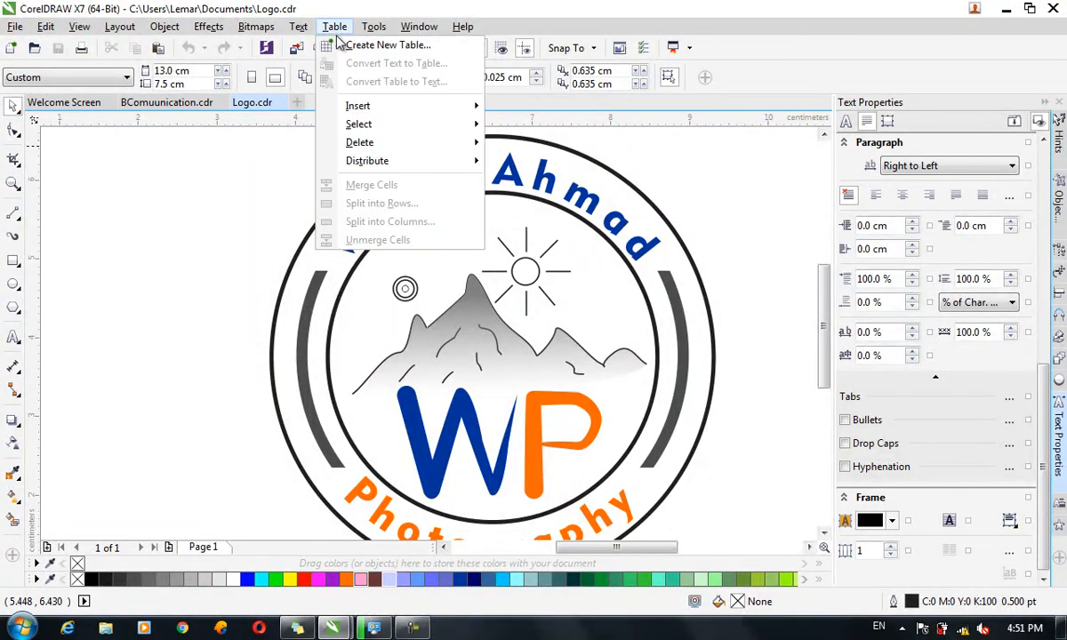
{"action": "left_click", "coordinate": [360, 46]}
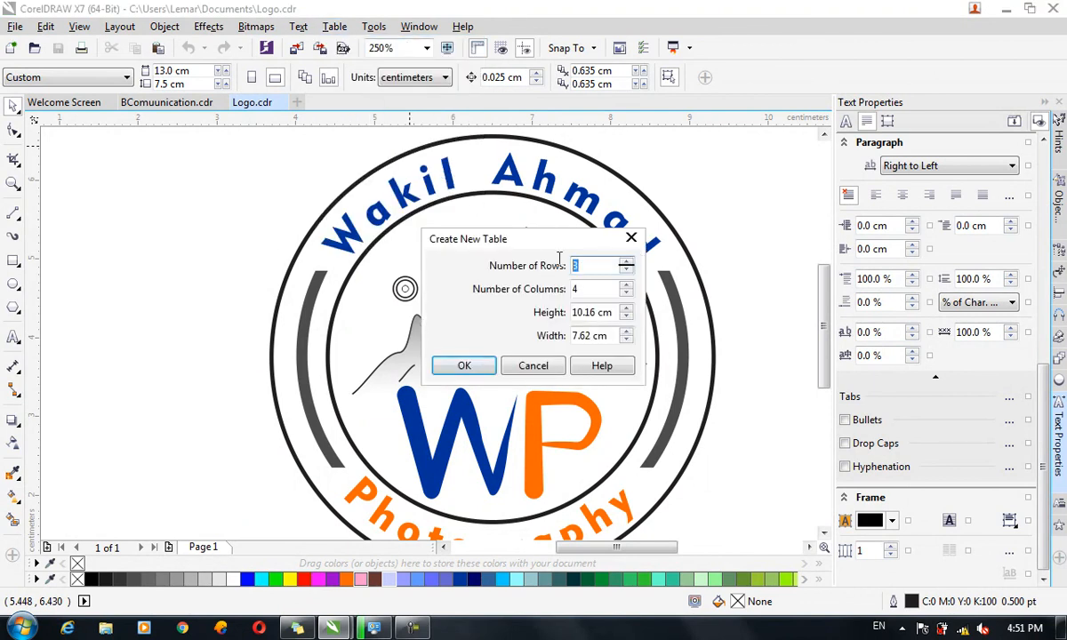
{"action": "key", "text": "Tab"}
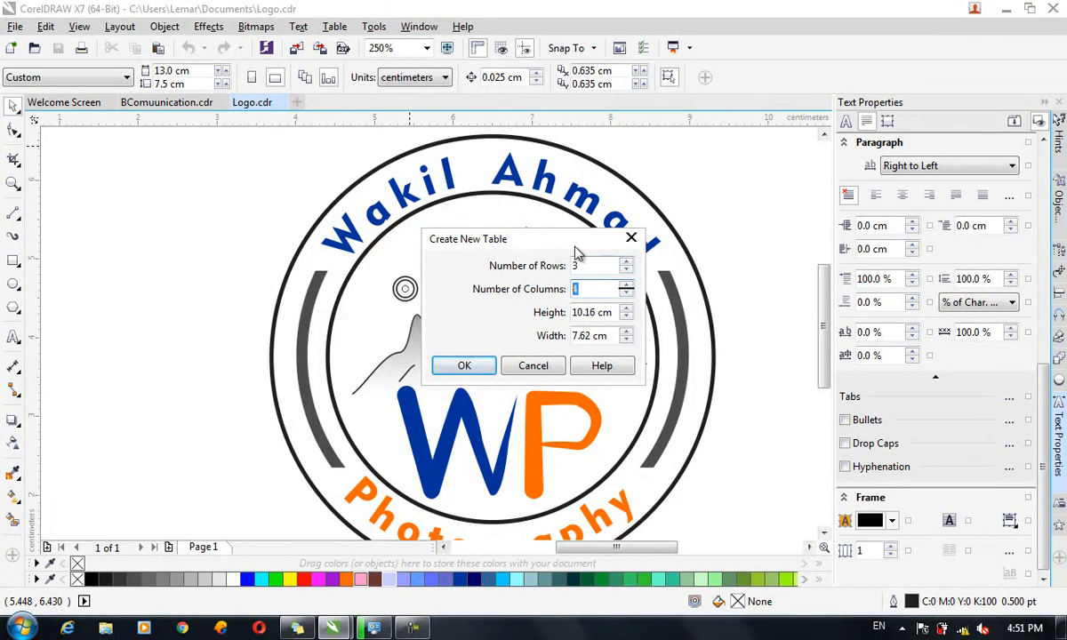
{"action": "left_click_drag", "start_coordinate": [619, 314], "coordinate": [577, 312]}
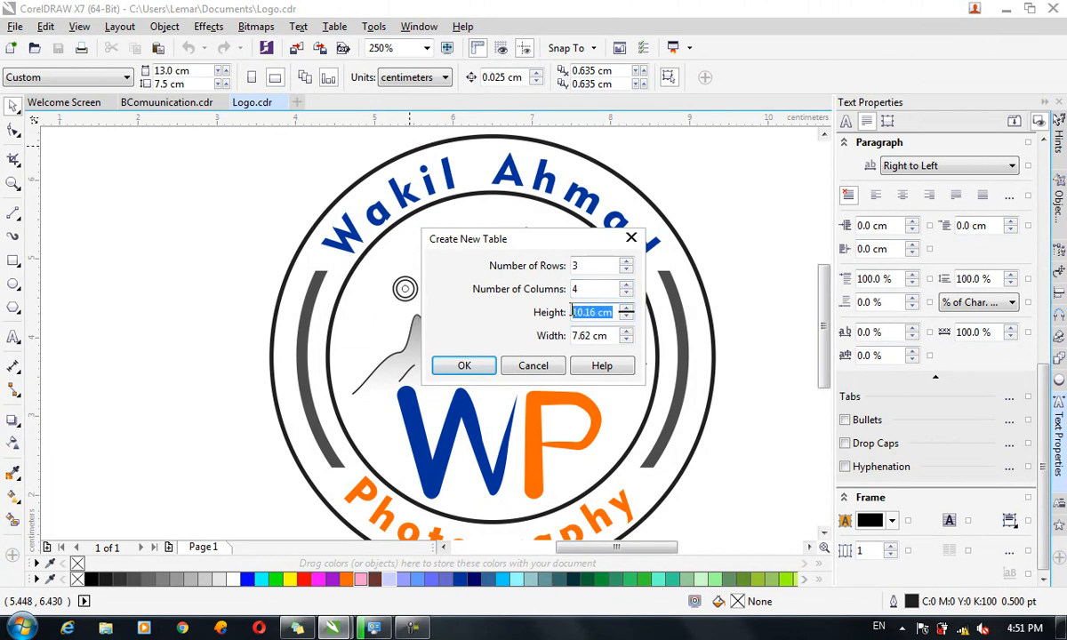
{"action": "type", "text": "1"}
{"action": "left_click_drag", "start_coordinate": [608, 335], "coordinate": [572, 328]}
{"action": "type", "text": "2"}
{"action": "left_click", "coordinate": [464, 366]}
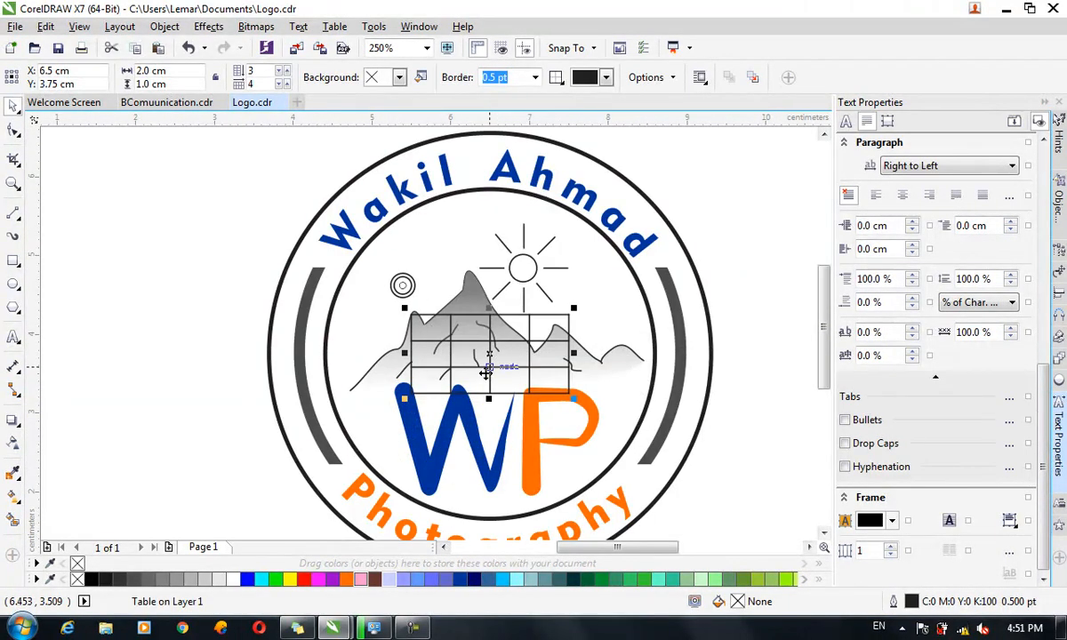
{"action": "left_click_drag", "start_coordinate": [487, 373], "coordinate": [140, 233]}
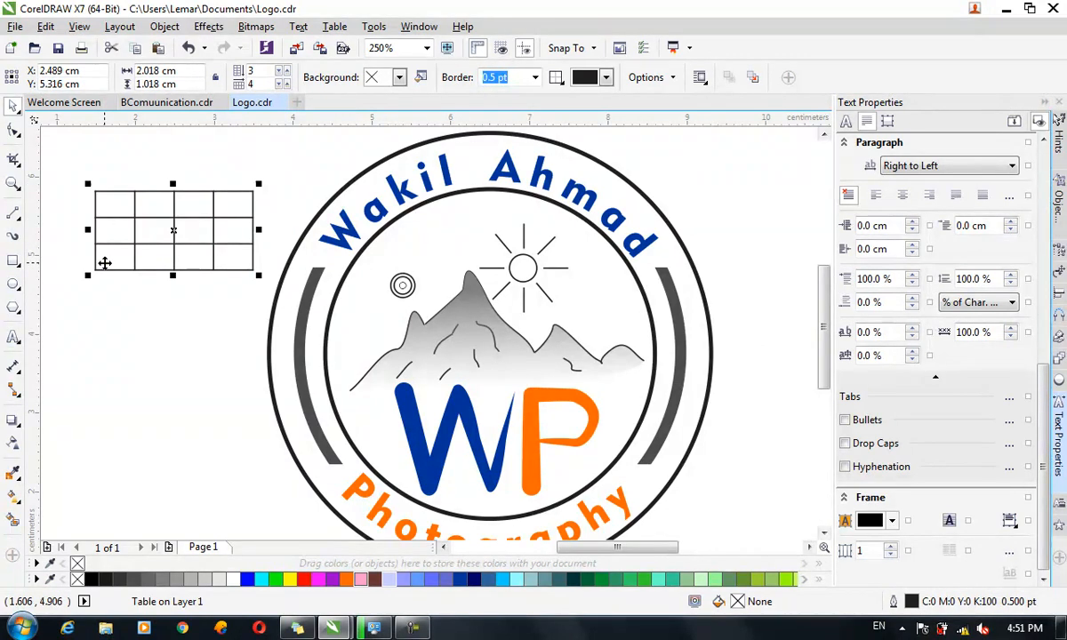
Increase the table to 5 rows and give it a green-to-white fountain fill.
{"action": "left_click", "coordinate": [285, 70]}
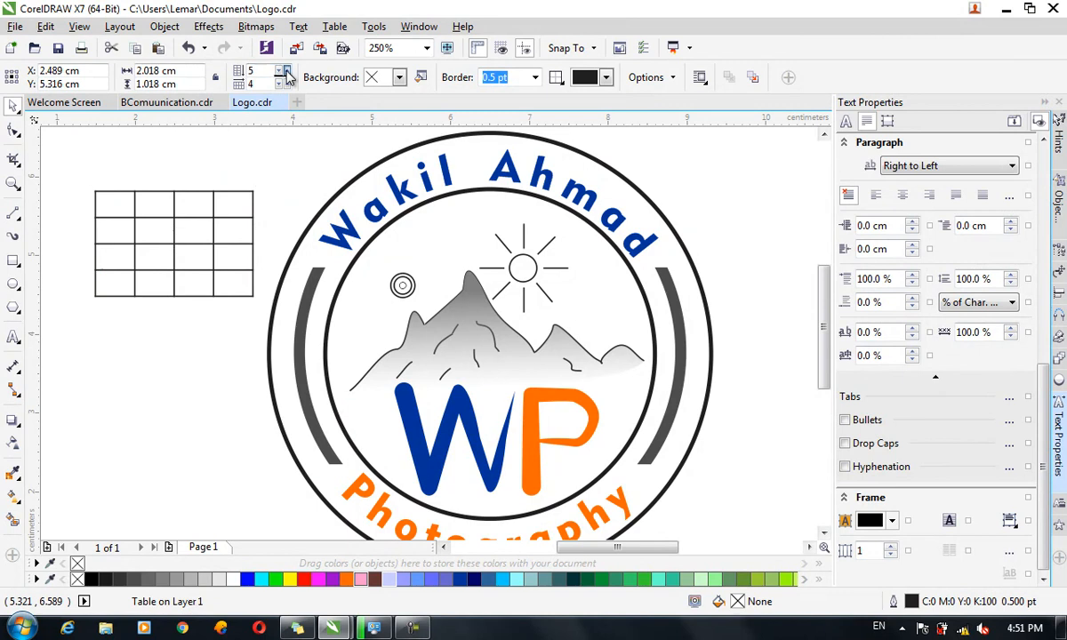
{"action": "left_click", "coordinate": [285, 70]}
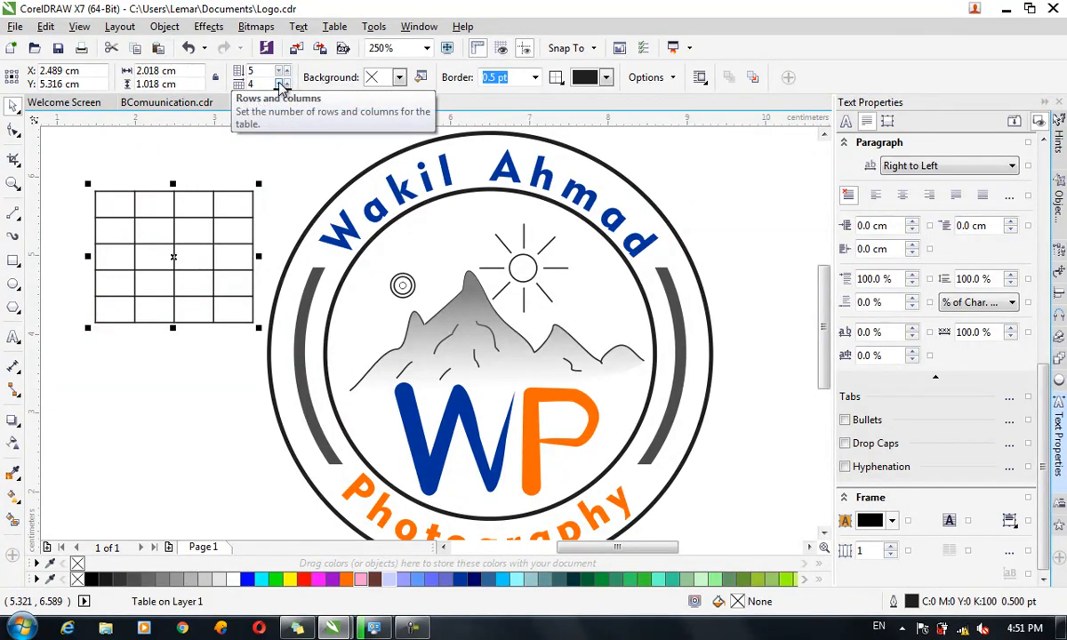
{"action": "left_click", "coordinate": [399, 79]}
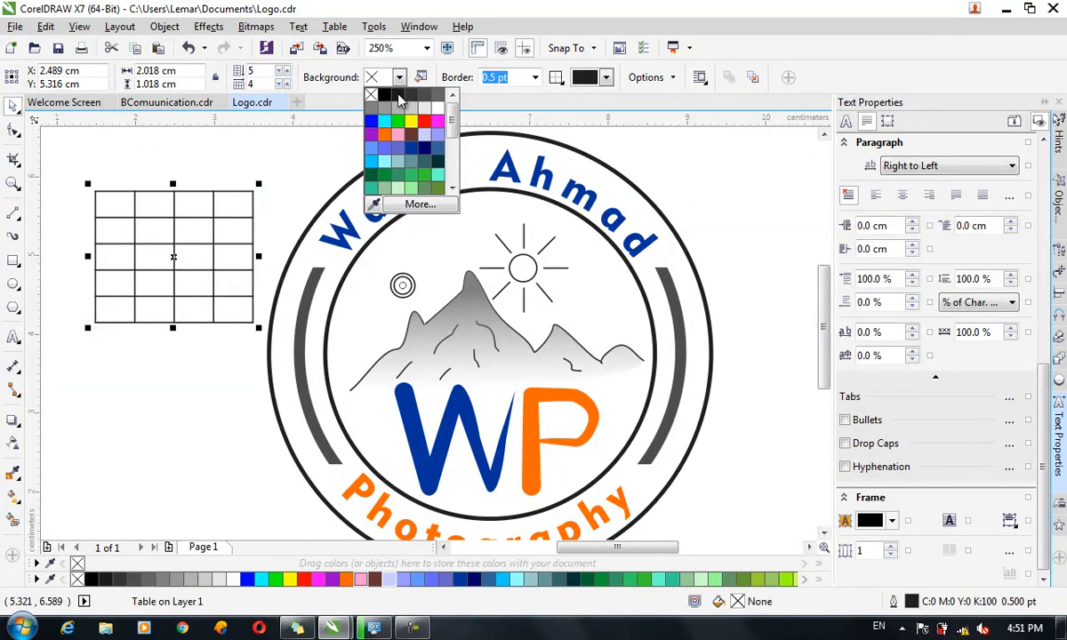
{"action": "left_click", "coordinate": [398, 122]}
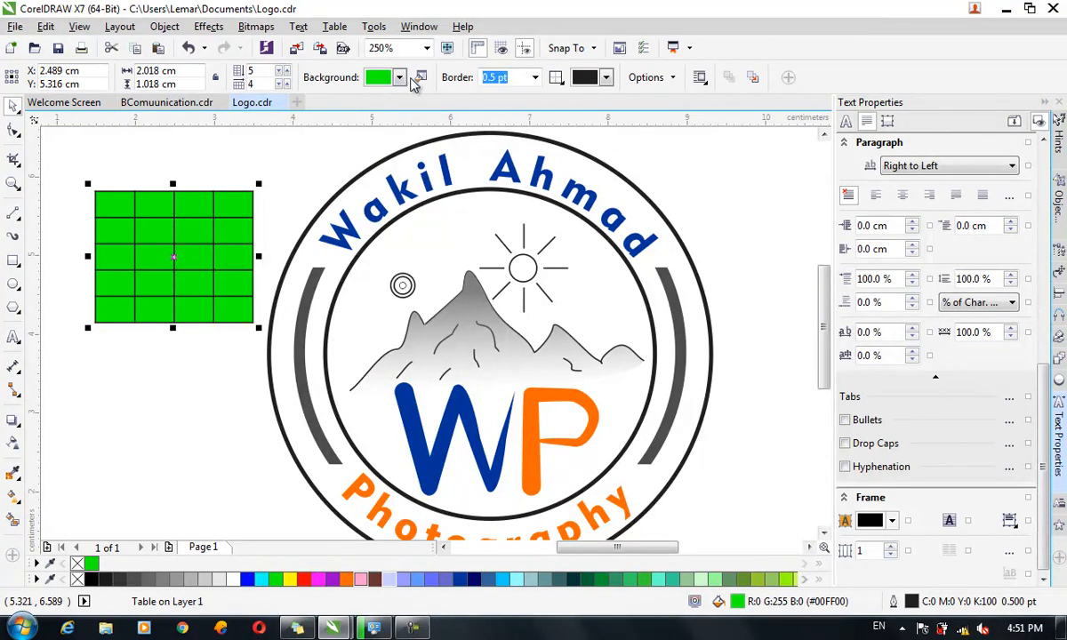
{"action": "left_click", "coordinate": [419, 79]}
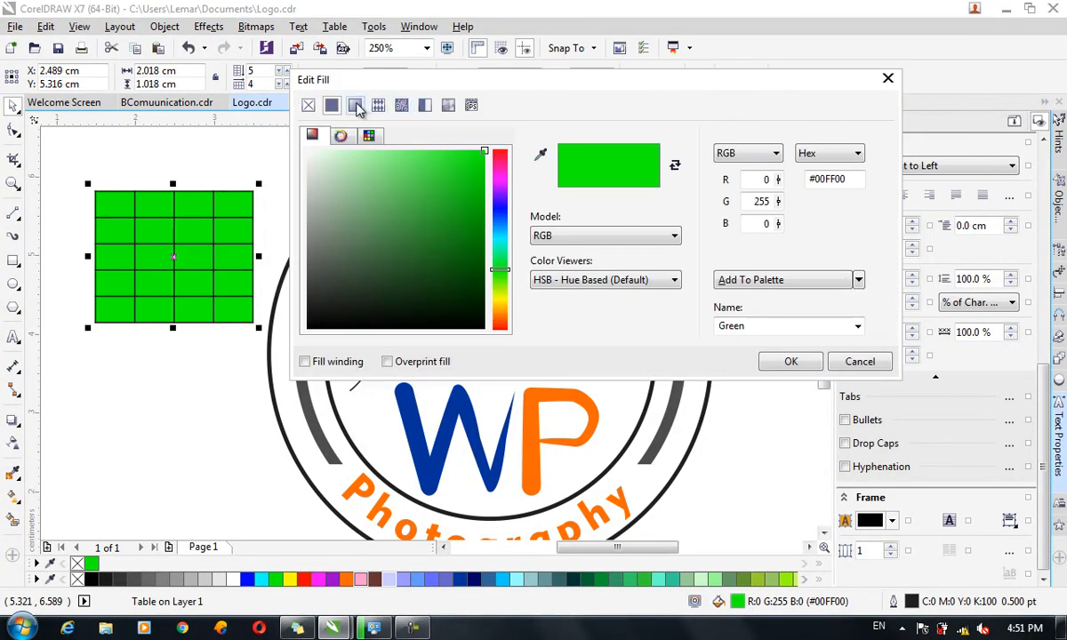
{"action": "left_click", "coordinate": [355, 105]}
{"action": "left_click", "coordinate": [790, 361]}
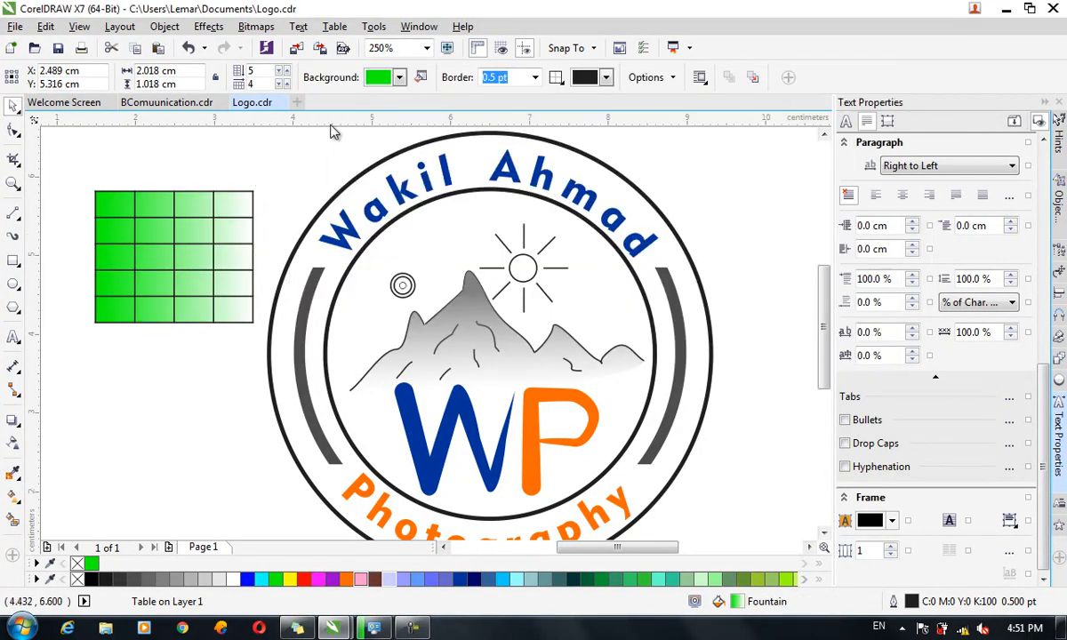
Apply hairline borders to all cell edges of the table.
{"action": "left_click", "coordinate": [534, 77]}
{"action": "left_click", "coordinate": [519, 206]}
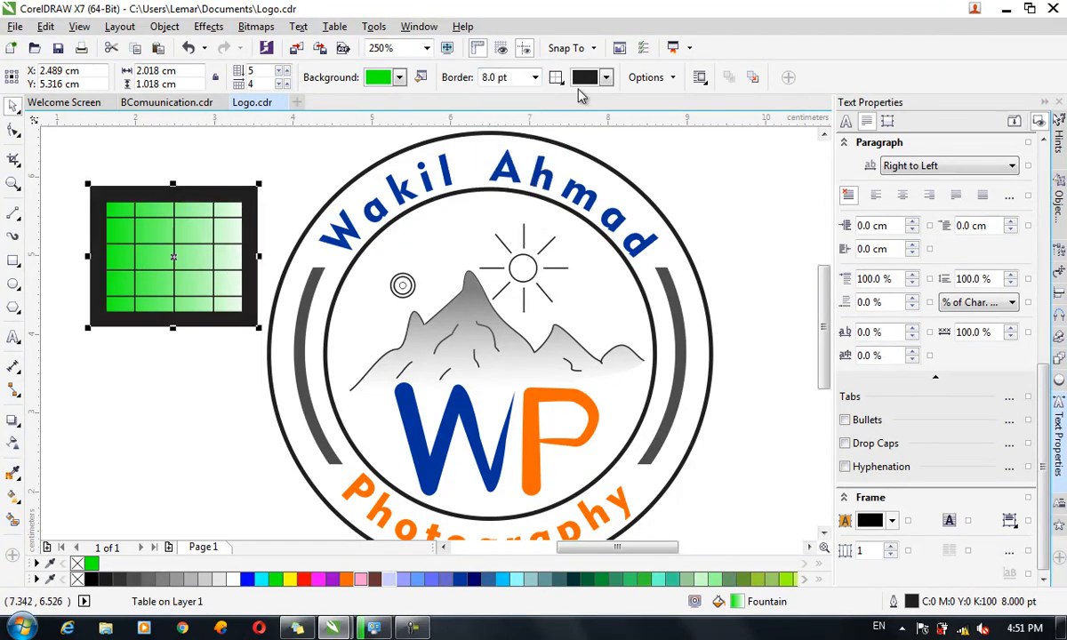
{"action": "left_click", "coordinate": [534, 79]}
{"action": "left_click", "coordinate": [487, 91]}
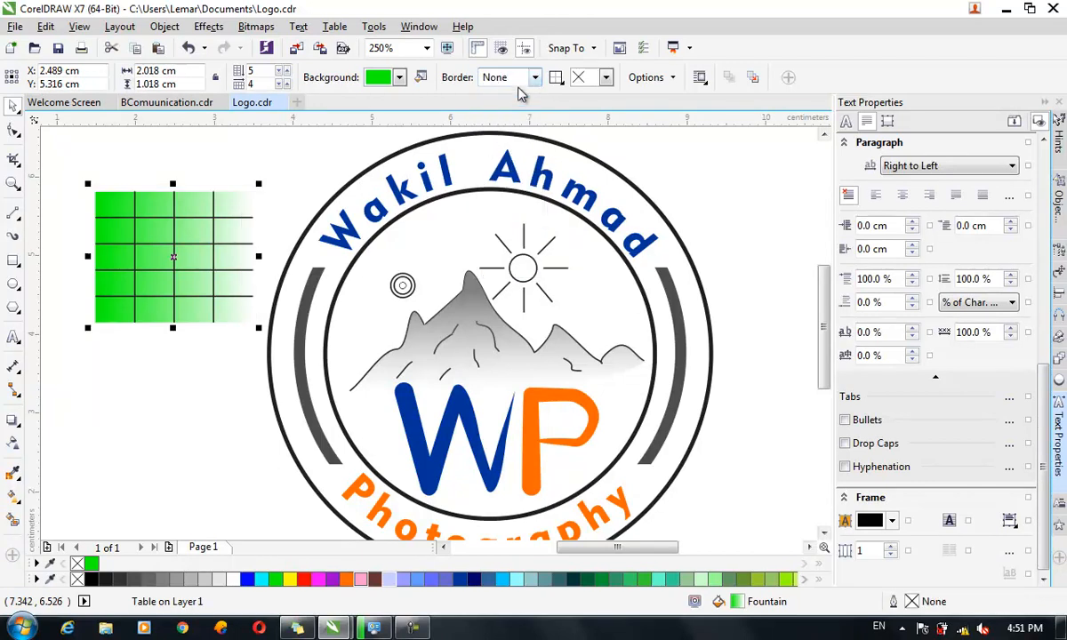
{"action": "left_click", "coordinate": [553, 77]}
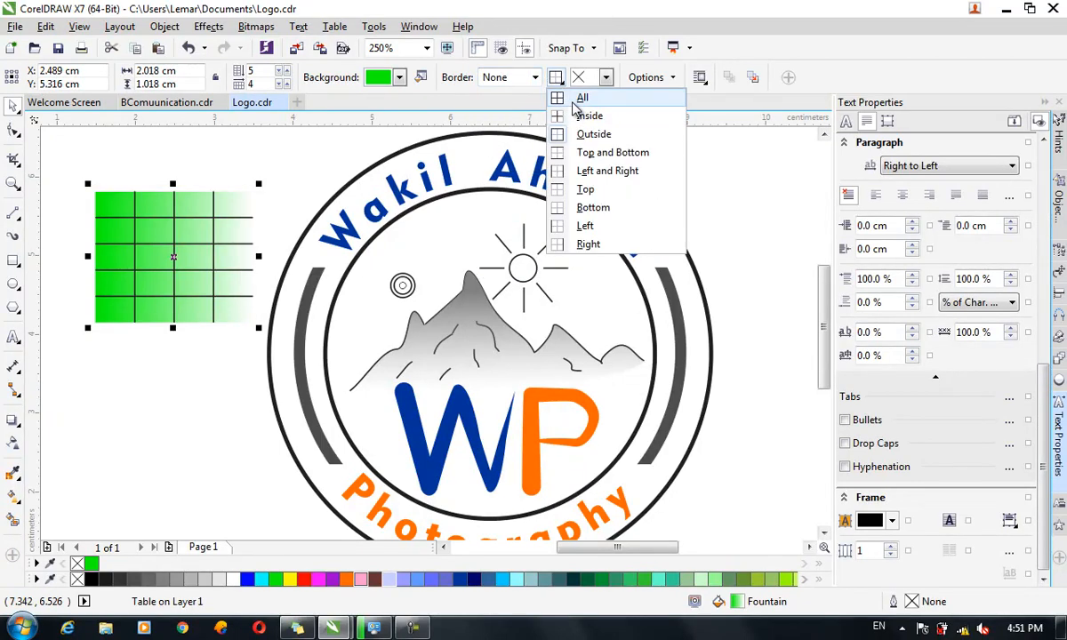
{"action": "left_click", "coordinate": [560, 96]}
{"action": "left_click", "coordinate": [534, 78]}
{"action": "left_click", "coordinate": [528, 105]}
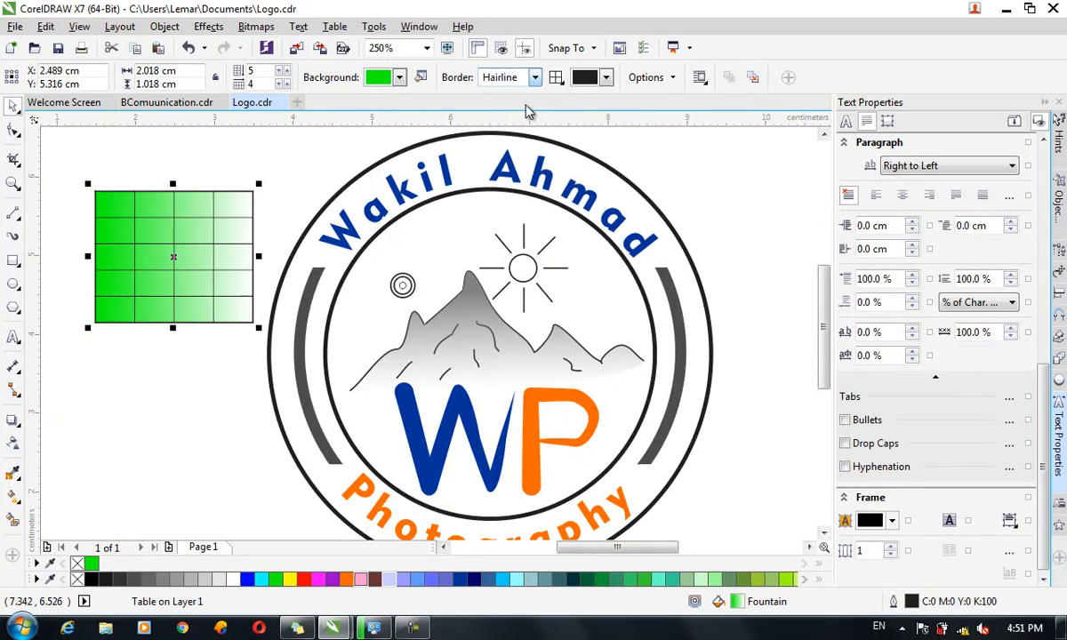
Change the table's border colour to red.
{"action": "left_click", "coordinate": [582, 79]}
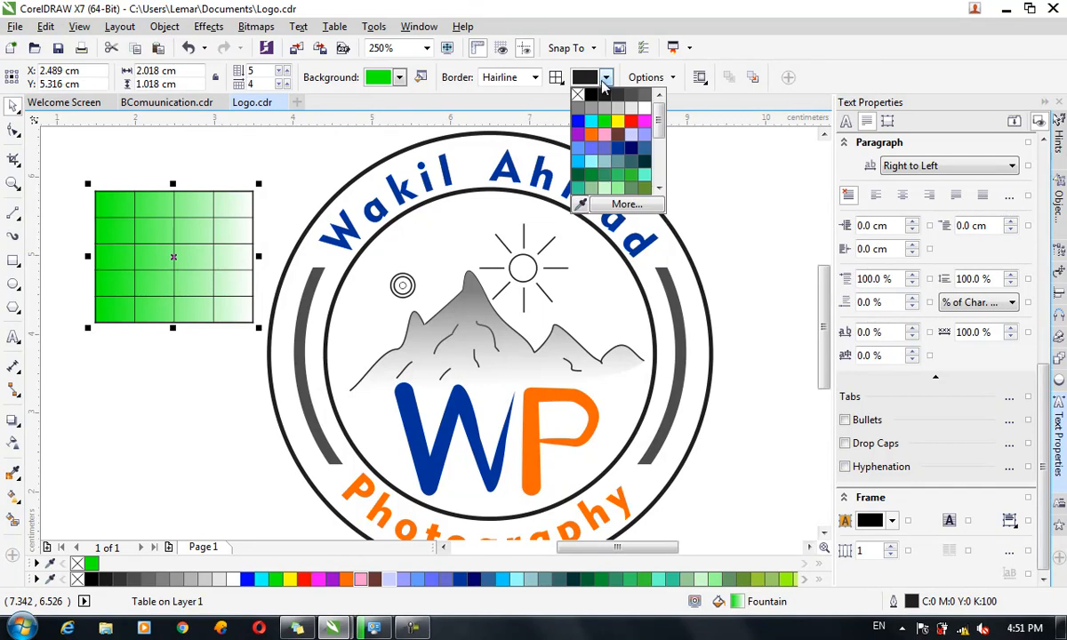
{"action": "left_click", "coordinate": [591, 122]}
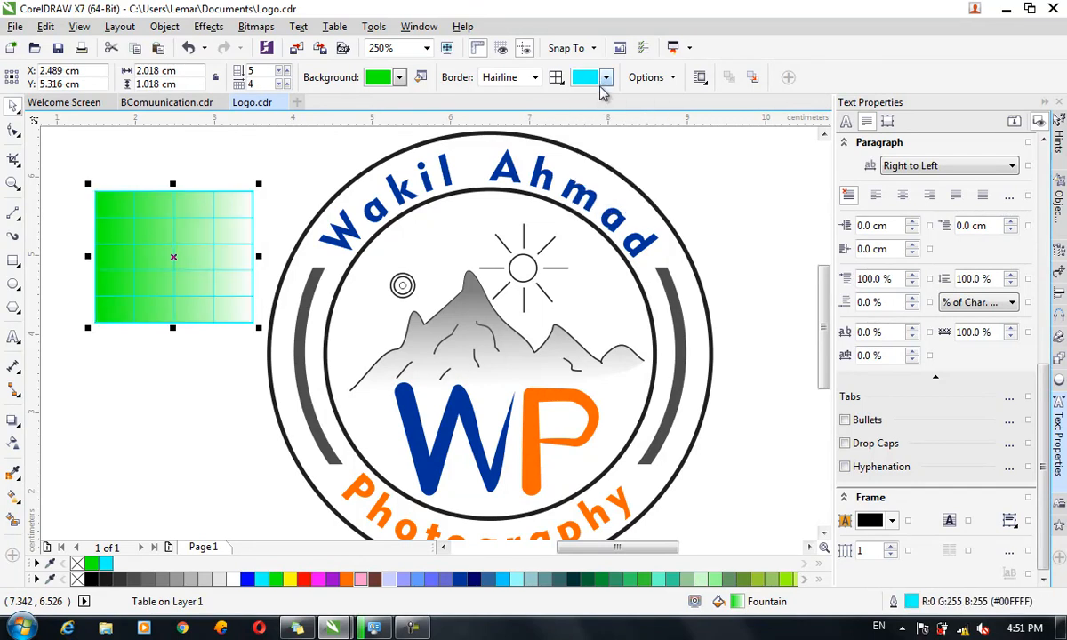
{"action": "left_click", "coordinate": [606, 78]}
{"action": "left_click", "coordinate": [589, 112]}
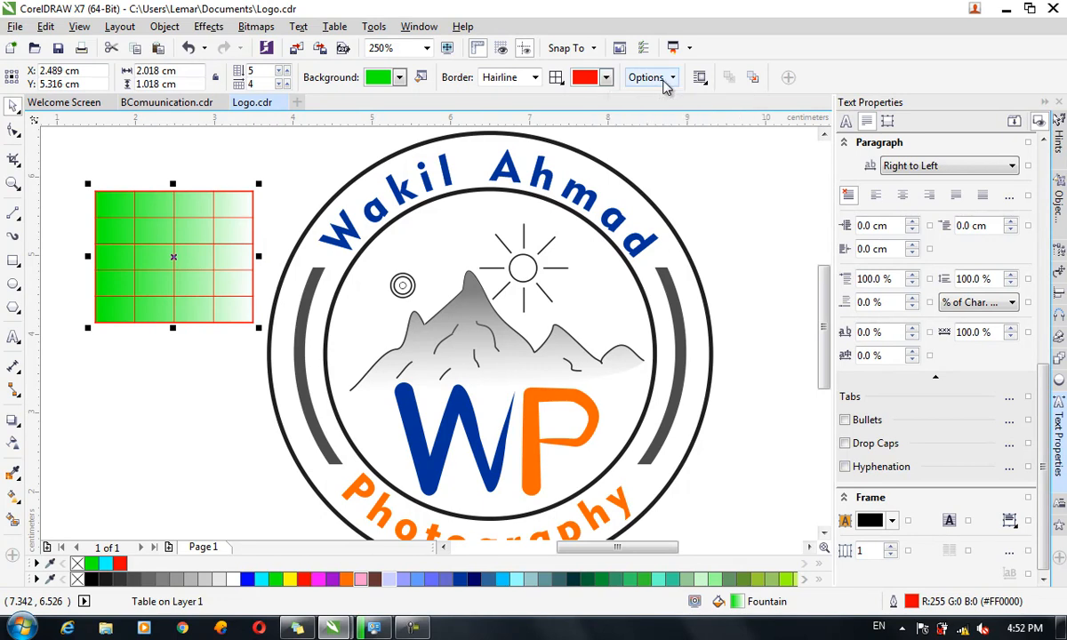
{"action": "left_click", "coordinate": [662, 80]}
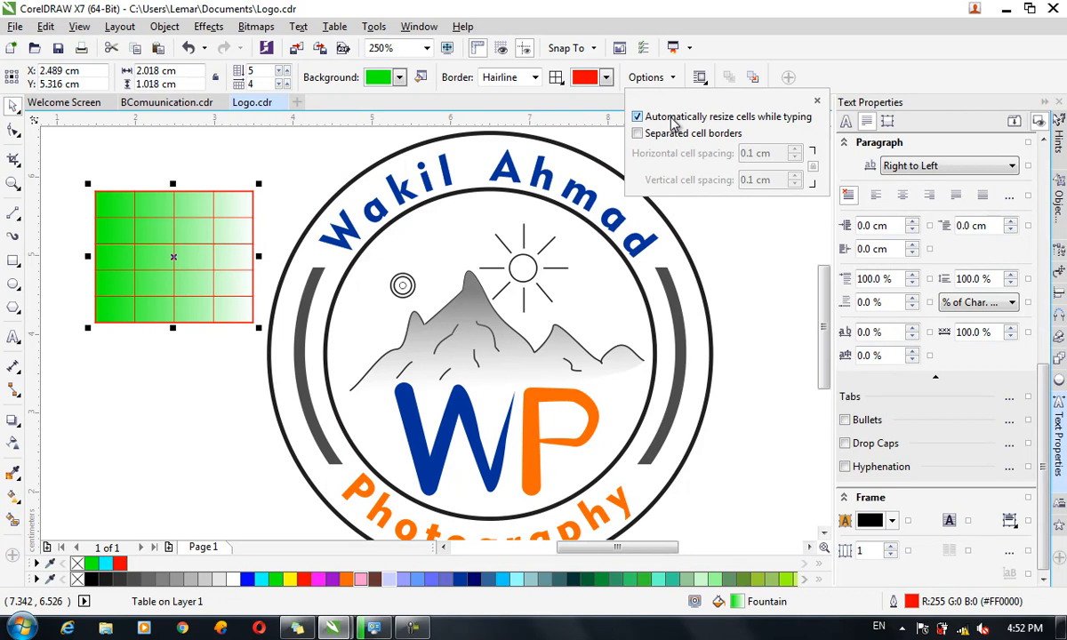
Close the Options list and select the table's top-left cell.
{"action": "left_click", "coordinate": [120, 211]}
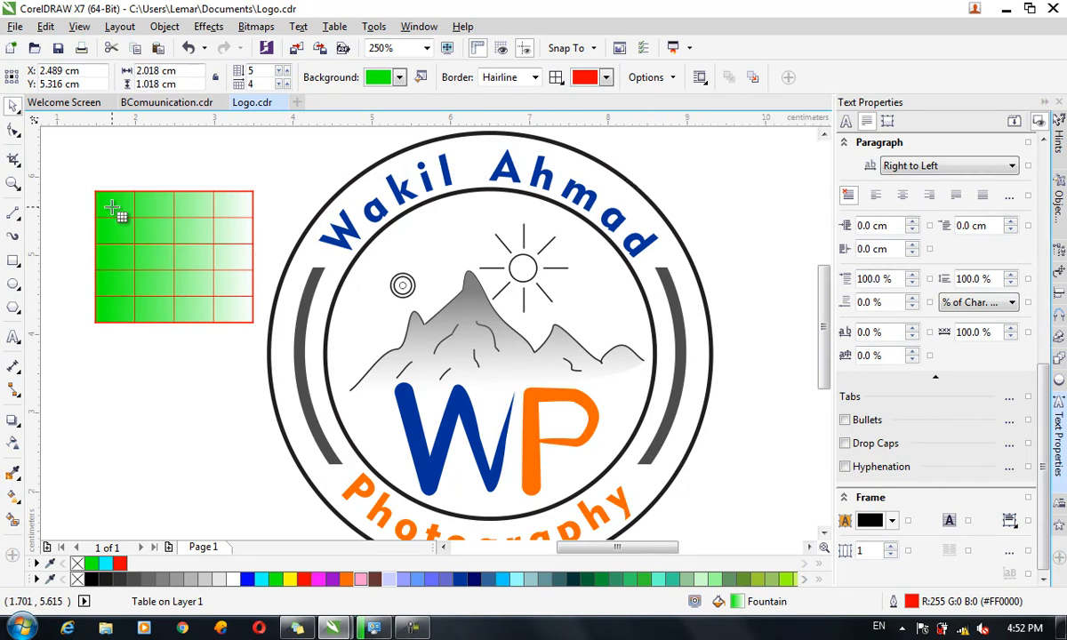
{"action": "left_click", "coordinate": [112, 208]}
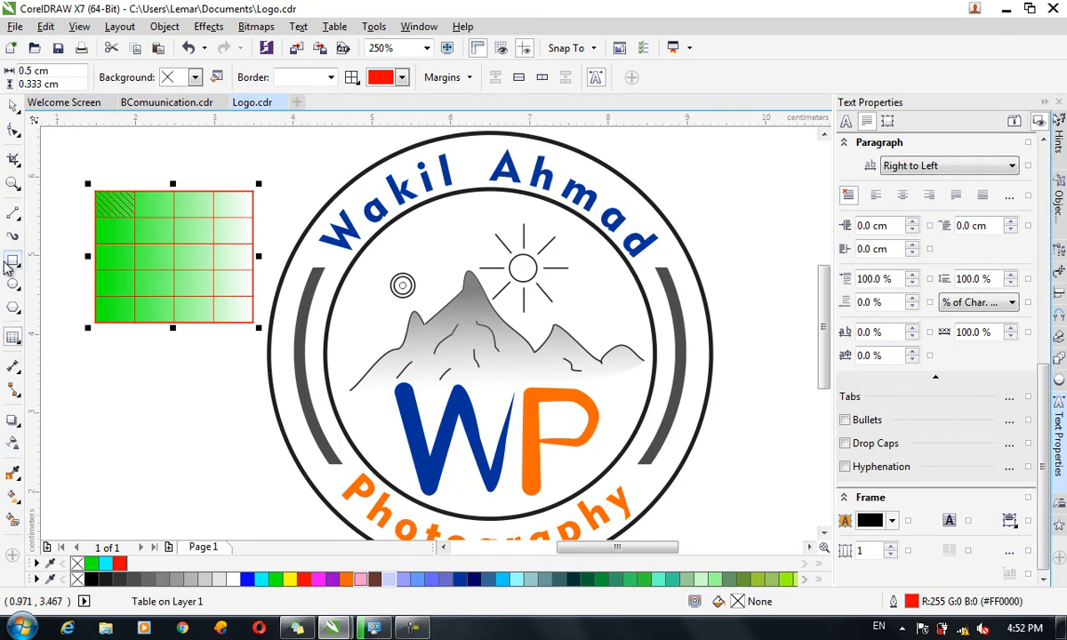
Enlarge the table toward the lower right by dragging its corner handle.
{"action": "left_click", "coordinate": [13, 336]}
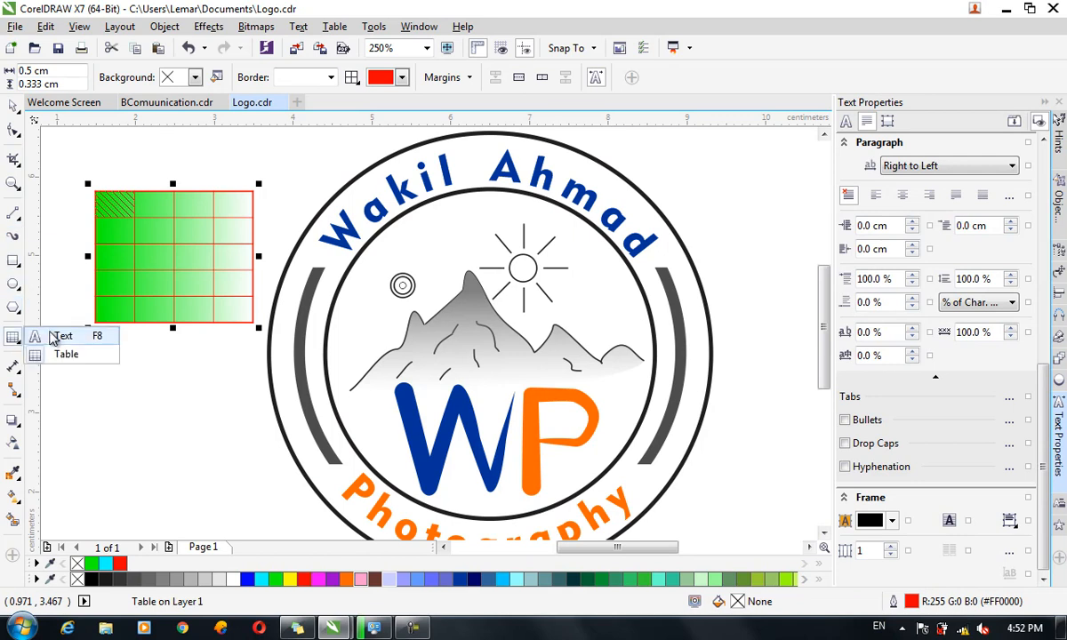
{"action": "left_click", "coordinate": [55, 339]}
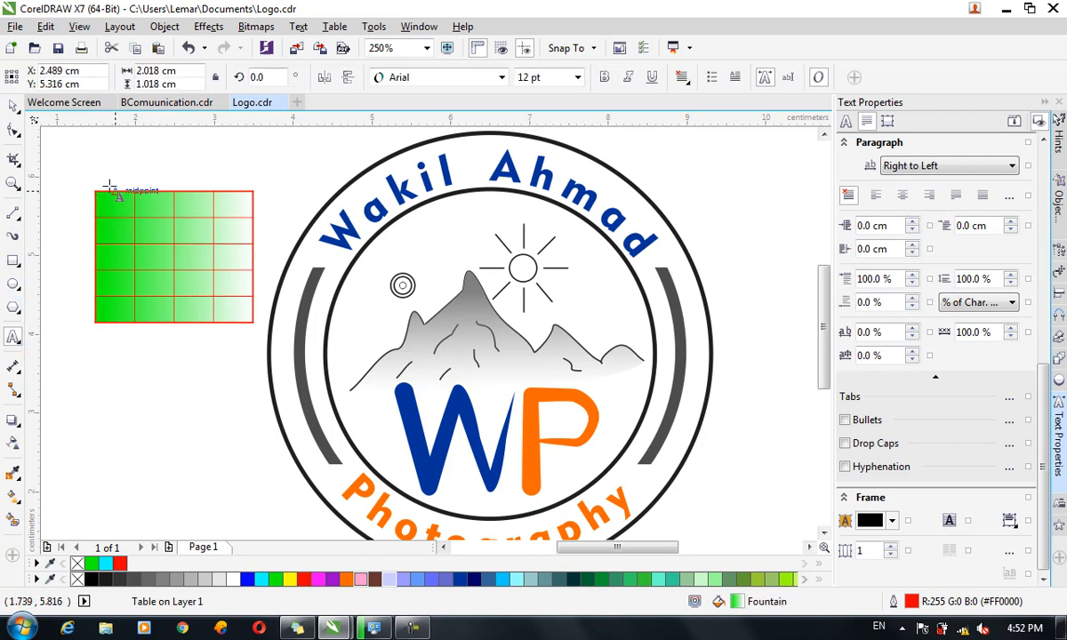
{"action": "left_click", "coordinate": [115, 229]}
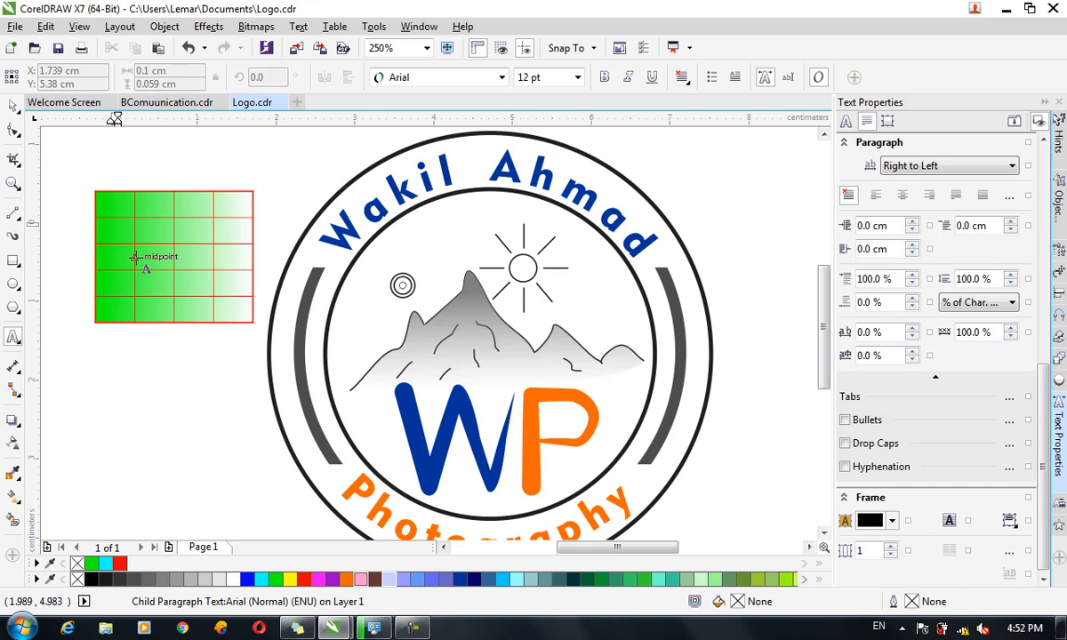
{"action": "left_click", "coordinate": [13, 104]}
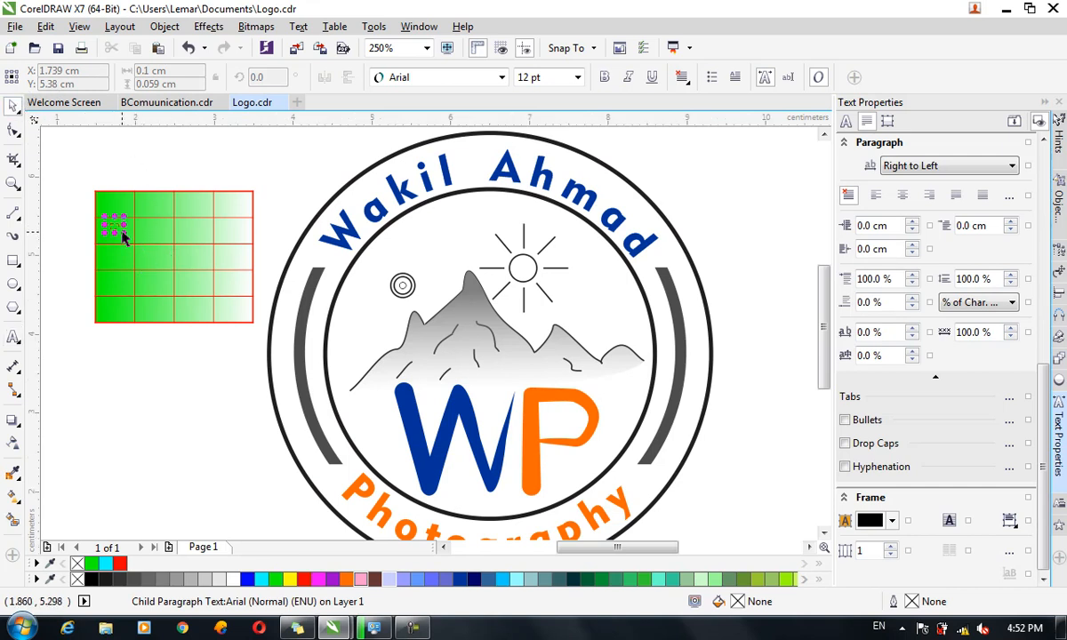
{"action": "left_click", "coordinate": [187, 268]}
{"action": "left_click_drag", "start_coordinate": [256, 324], "coordinate": [416, 463]}
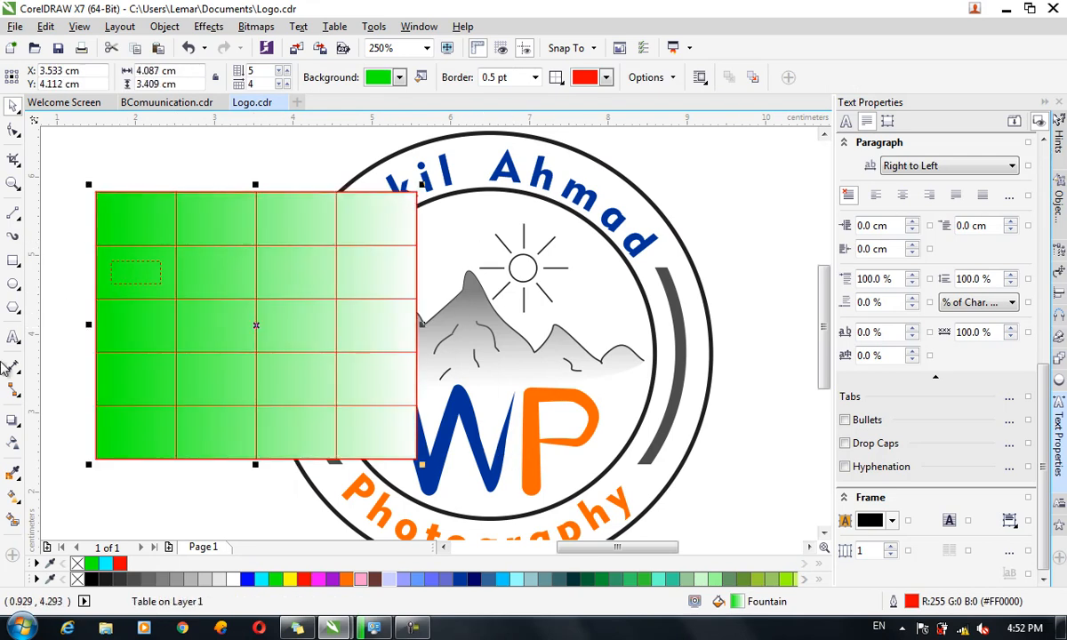
Put sample text in a first-column cell and widen the table further to the right.
{"action": "left_click", "coordinate": [142, 276]}
{"action": "type", "text": "sdf sdf sd"}
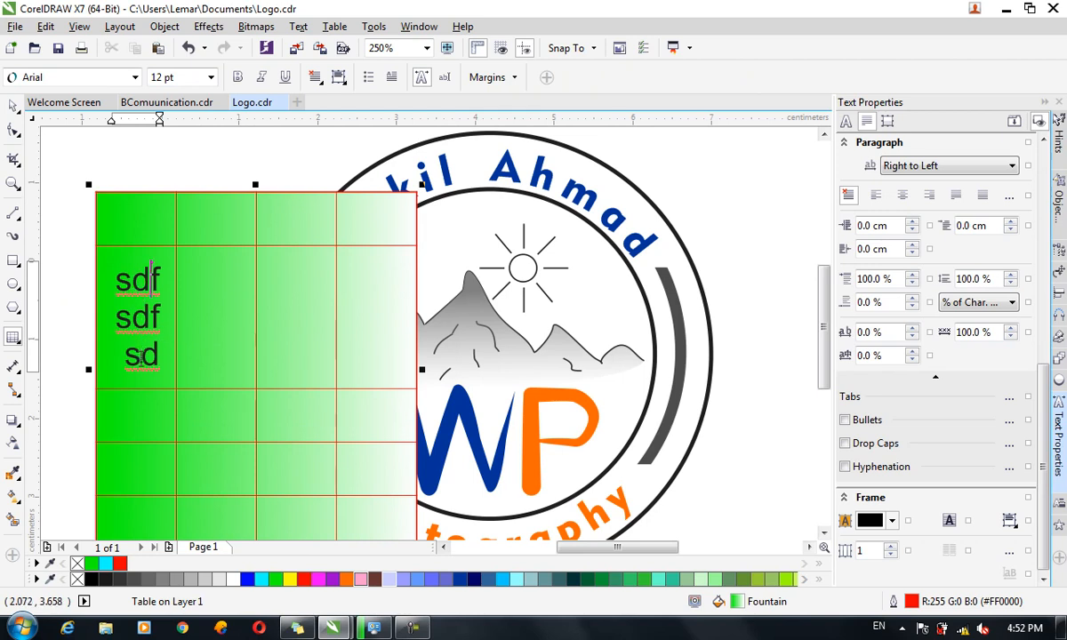
{"action": "key", "text": "ctrl+z"}
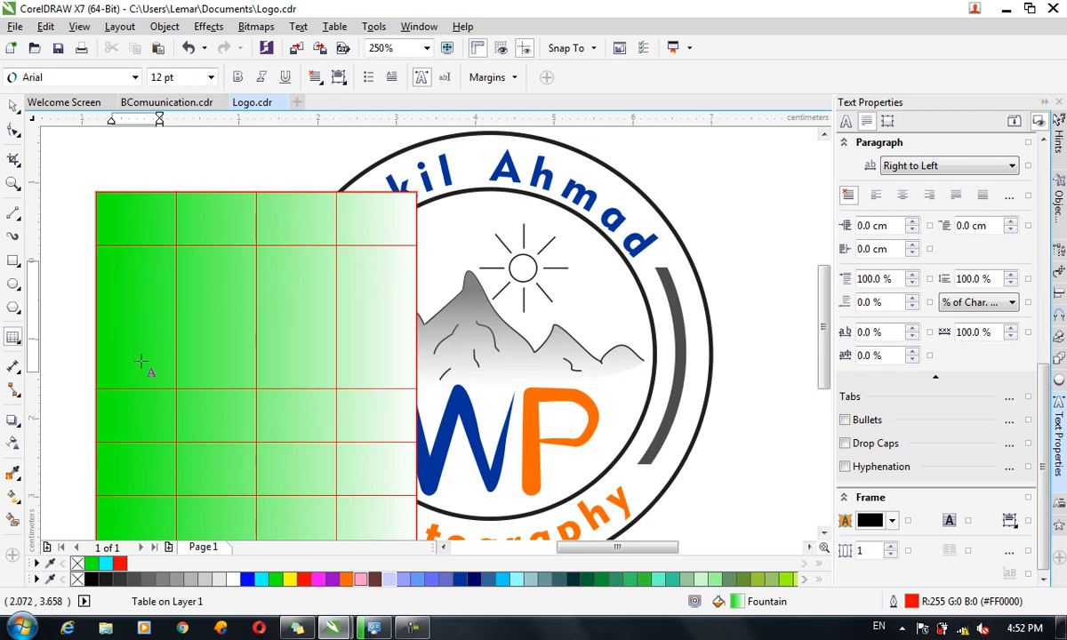
{"action": "left_click", "coordinate": [152, 318]}
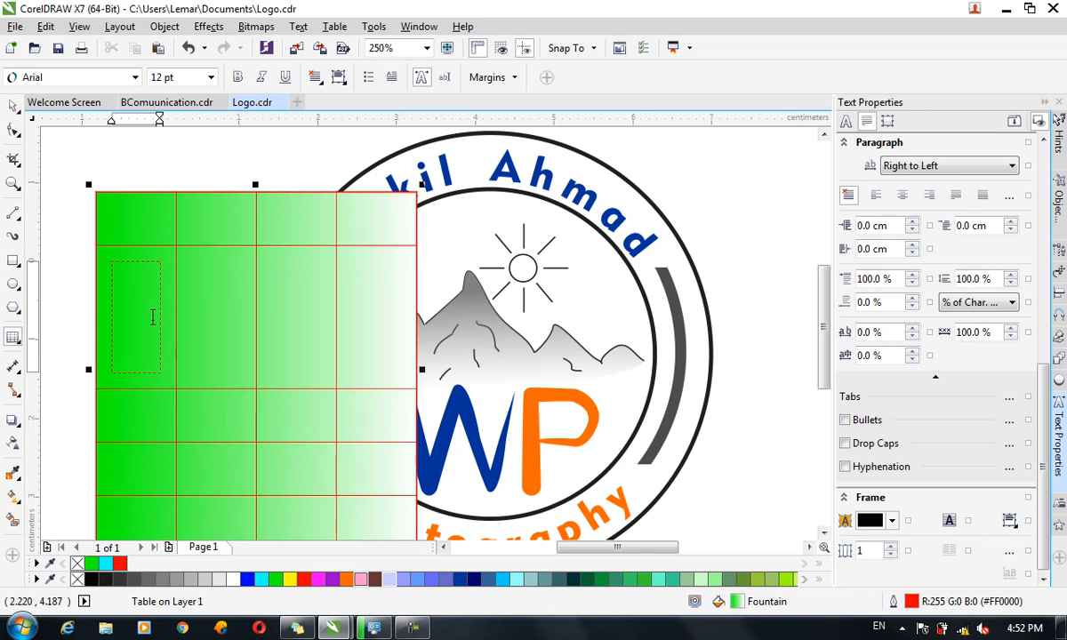
{"action": "left_click_drag", "start_coordinate": [421, 369], "coordinate": [471, 373]}
{"action": "left_click", "coordinate": [149, 316]}
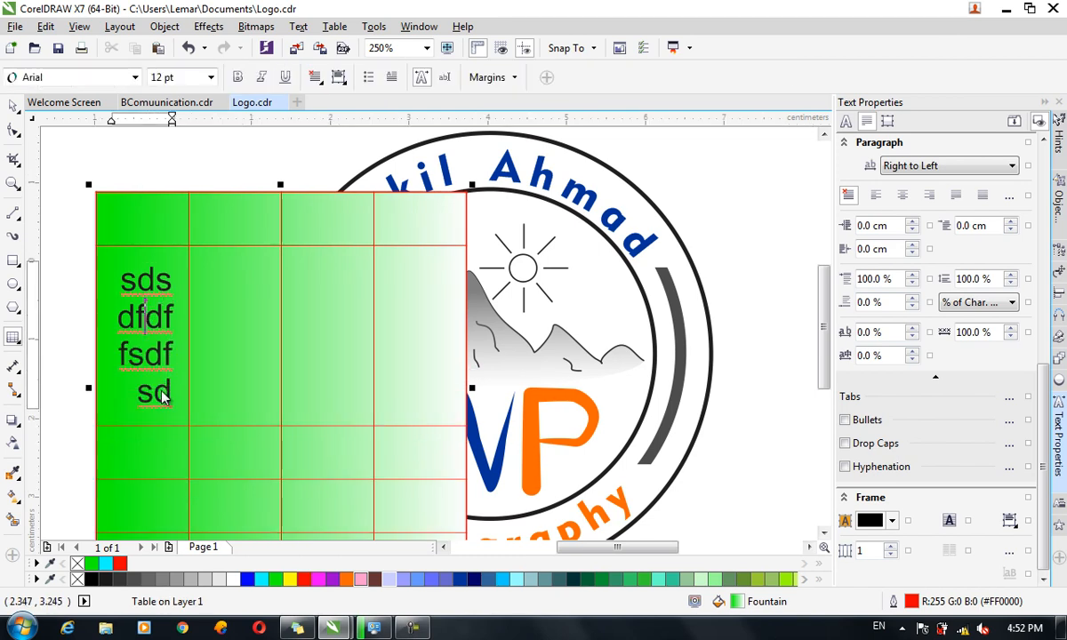
Turn on Separated cell borders for the table, giving 0.1 cm cell spacing.
{"action": "left_click", "coordinate": [13, 106]}
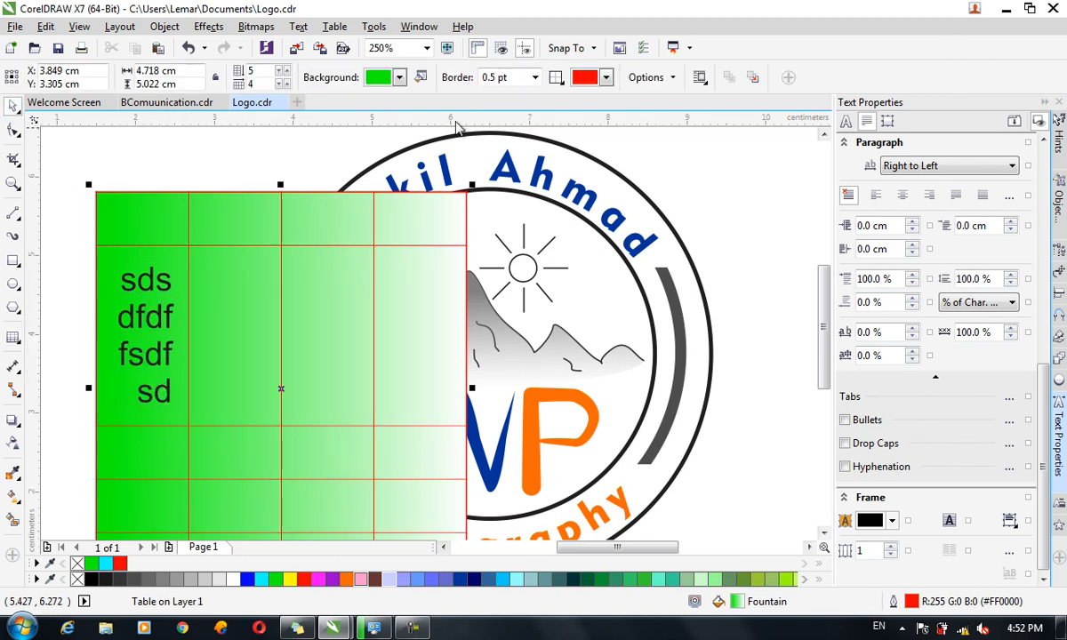
{"action": "left_click", "coordinate": [648, 77]}
{"action": "left_click", "coordinate": [639, 133]}
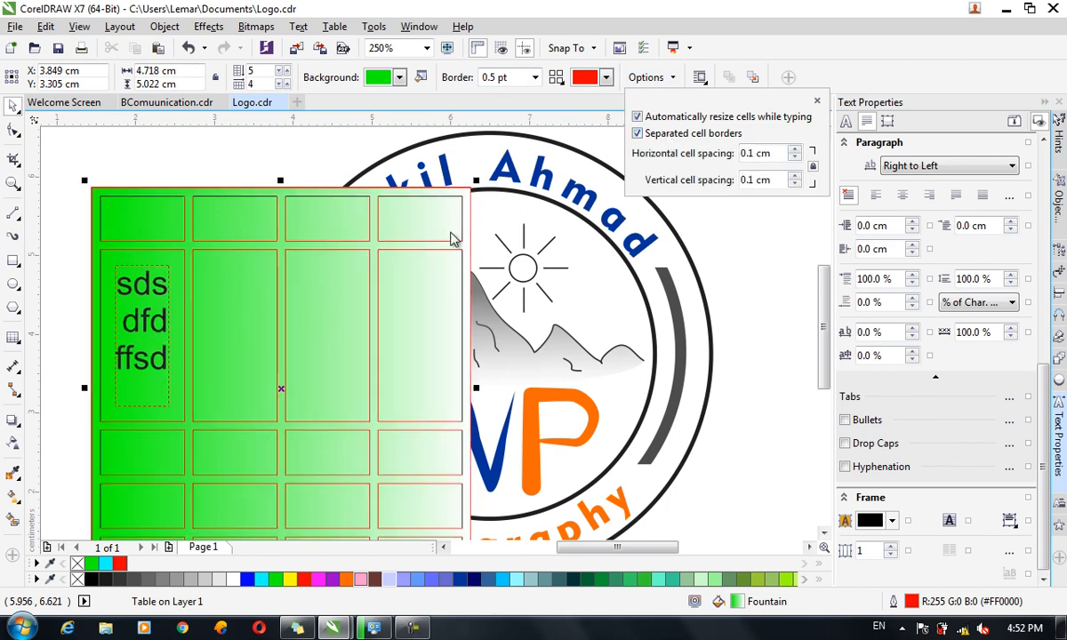
{"action": "left_click", "coordinate": [817, 103]}
{"action": "left_click", "coordinate": [328, 29]}
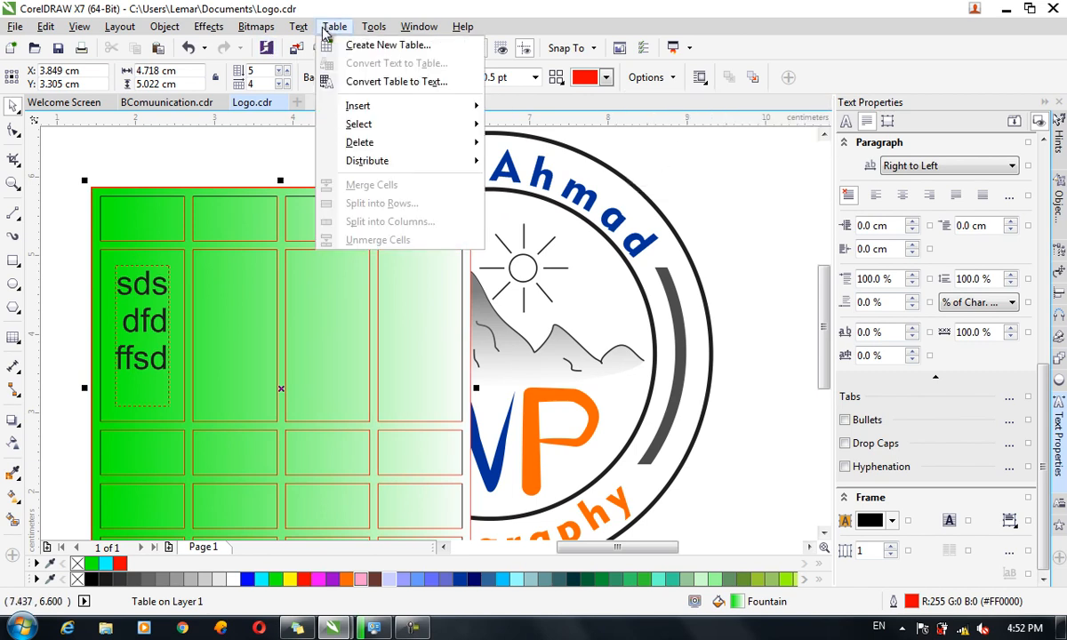
{"action": "left_click", "coordinate": [254, 242]}
Delete the table and type two comma-separated lines: 'Name,Fname' and a person's name.
{"action": "key", "text": "Delete"}
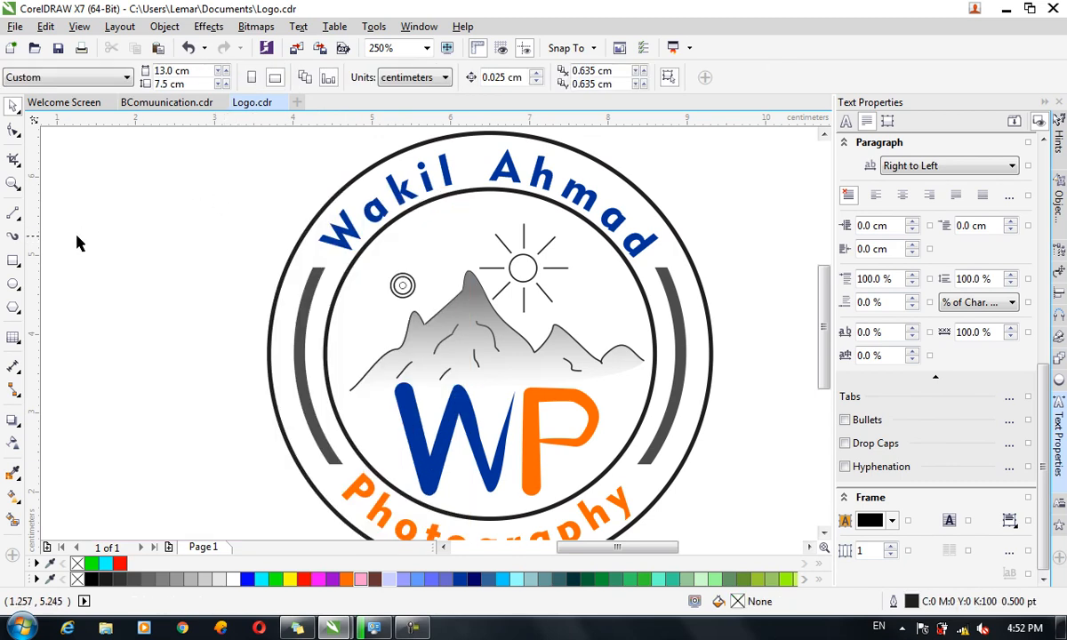
{"action": "left_click_drag", "start_coordinate": [597, 547], "coordinate": [548, 546]}
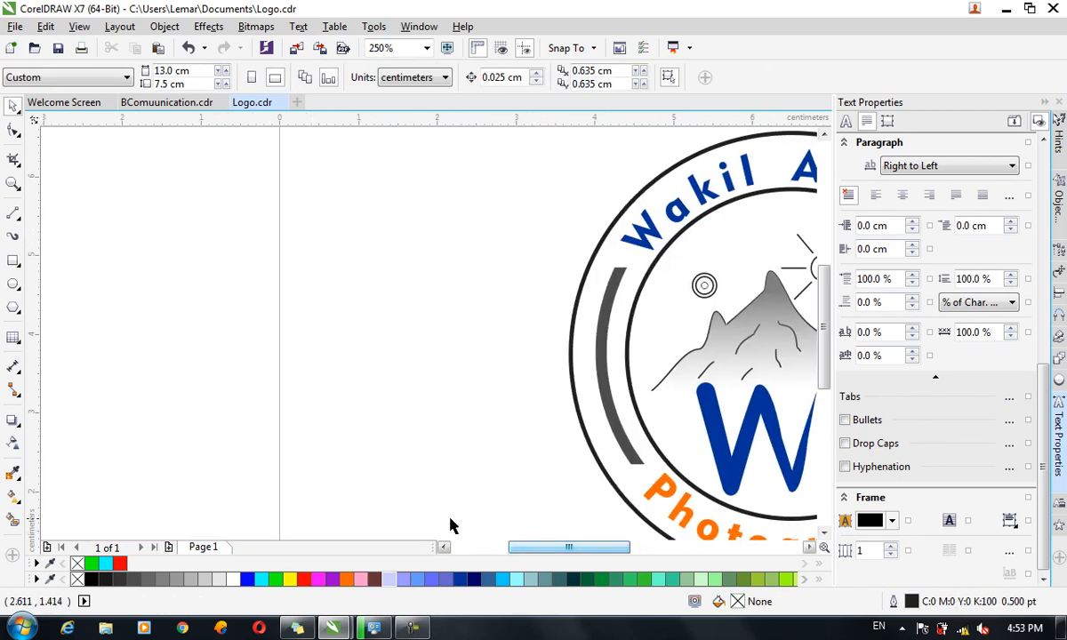
{"action": "left_click", "coordinate": [13, 337]}
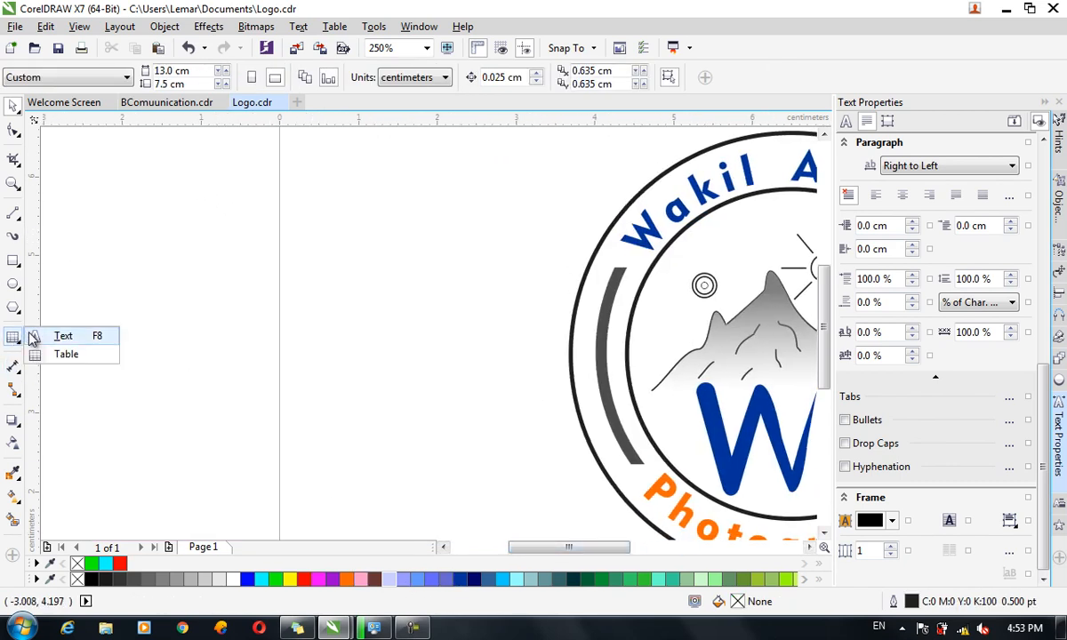
{"action": "left_click", "coordinate": [62, 336]}
{"action": "left_click", "coordinate": [292, 220]}
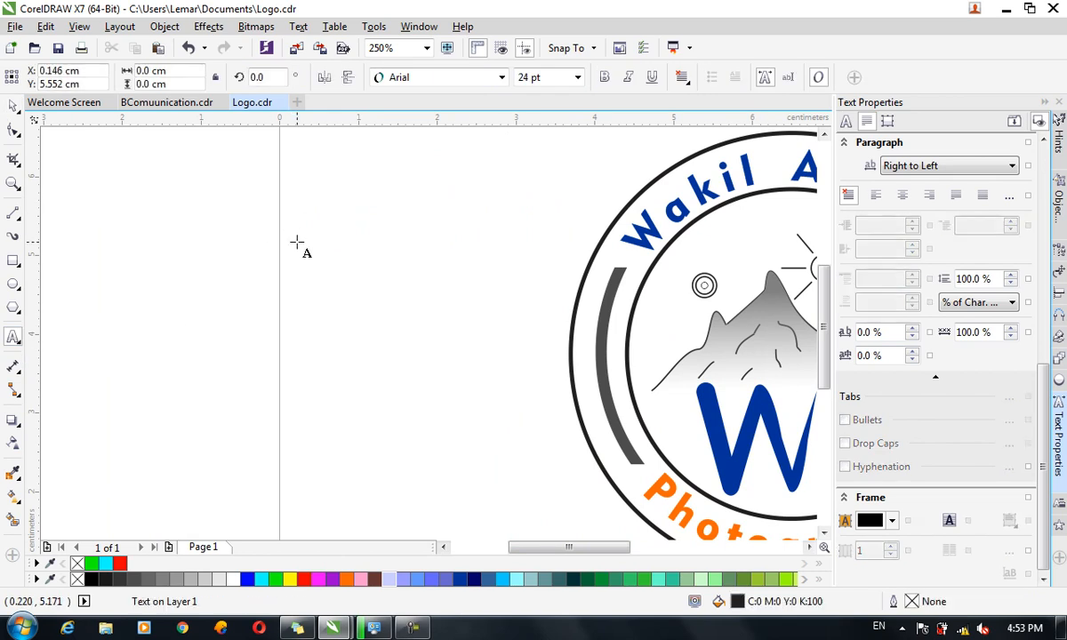
{"action": "type", "text": "Name,"}
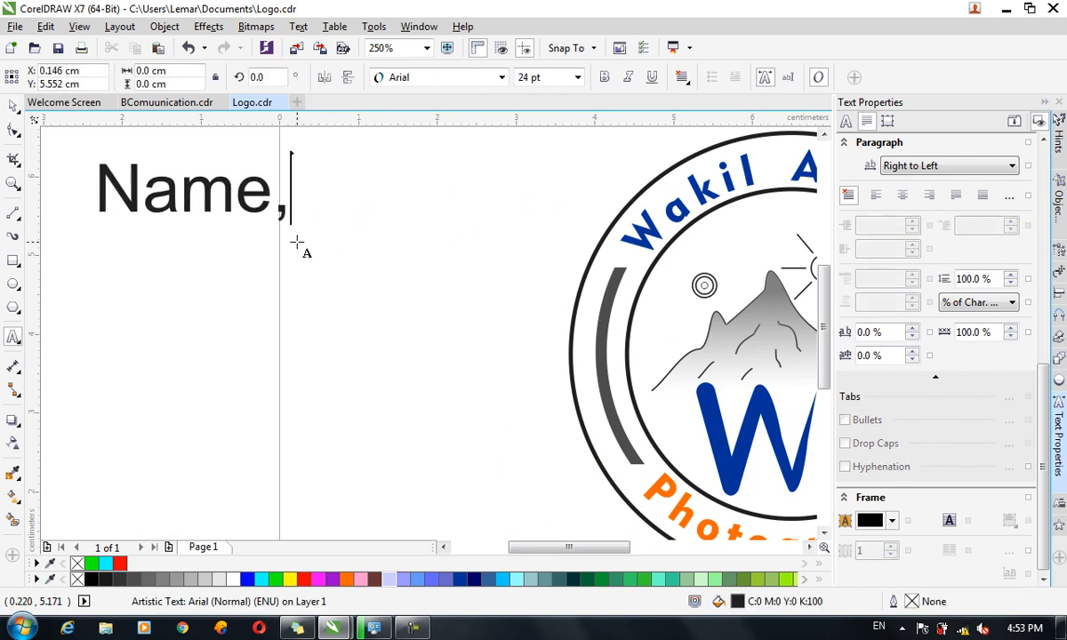
{"action": "type", "text": "Fname"}
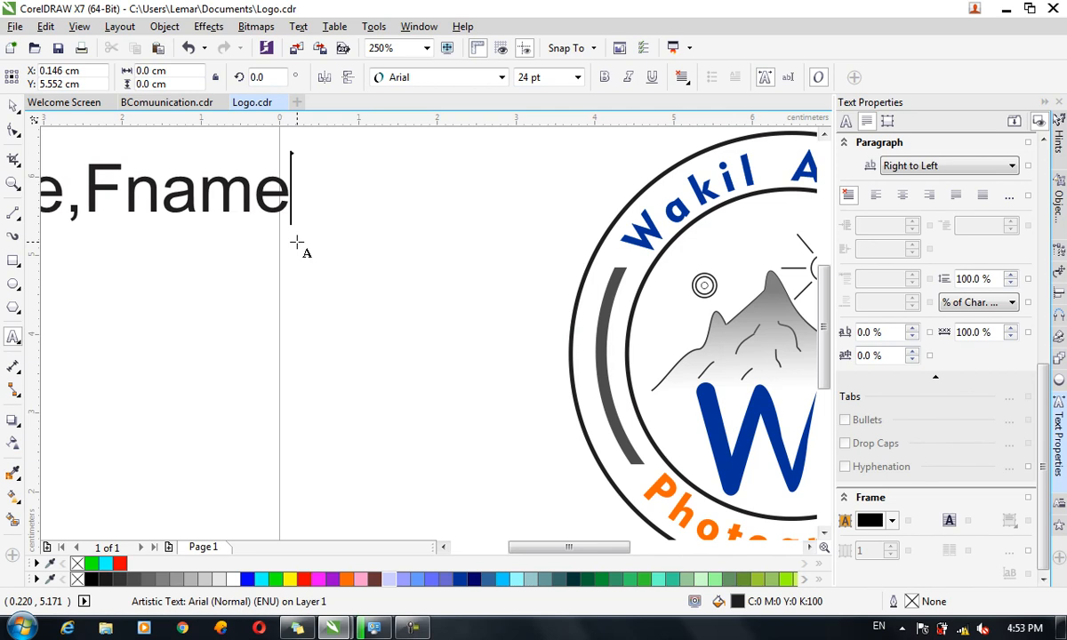
{"action": "key", "text": "Return"}
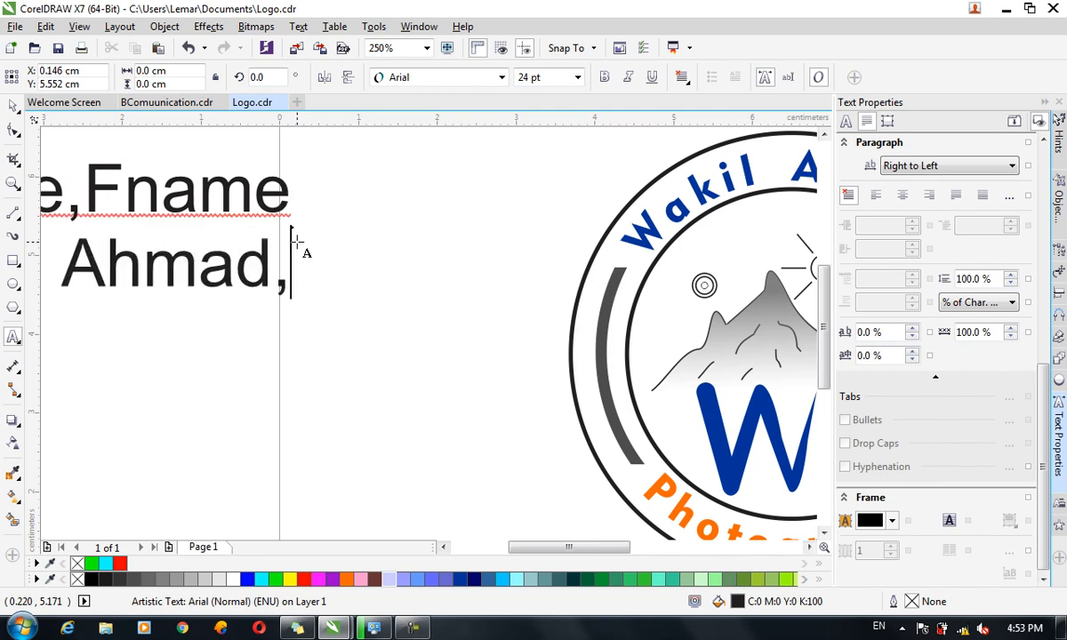
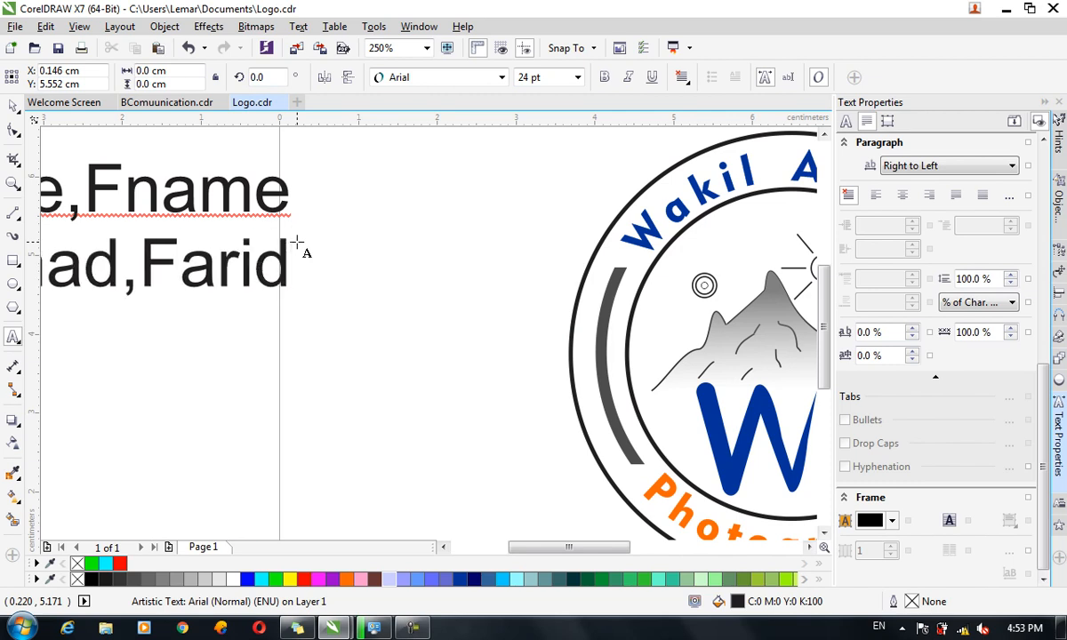
{"action": "key", "text": "ctrl+space"}
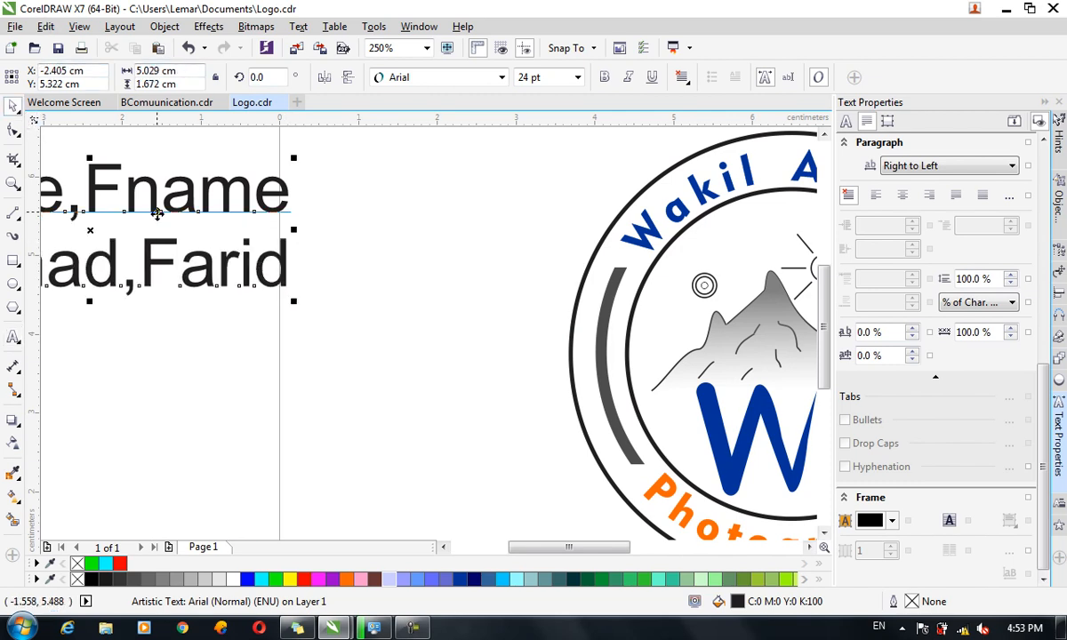
Move the text block to the right so it sits left of the logo.
{"action": "left_click_drag", "start_coordinate": [157, 213], "coordinate": [315, 221]}
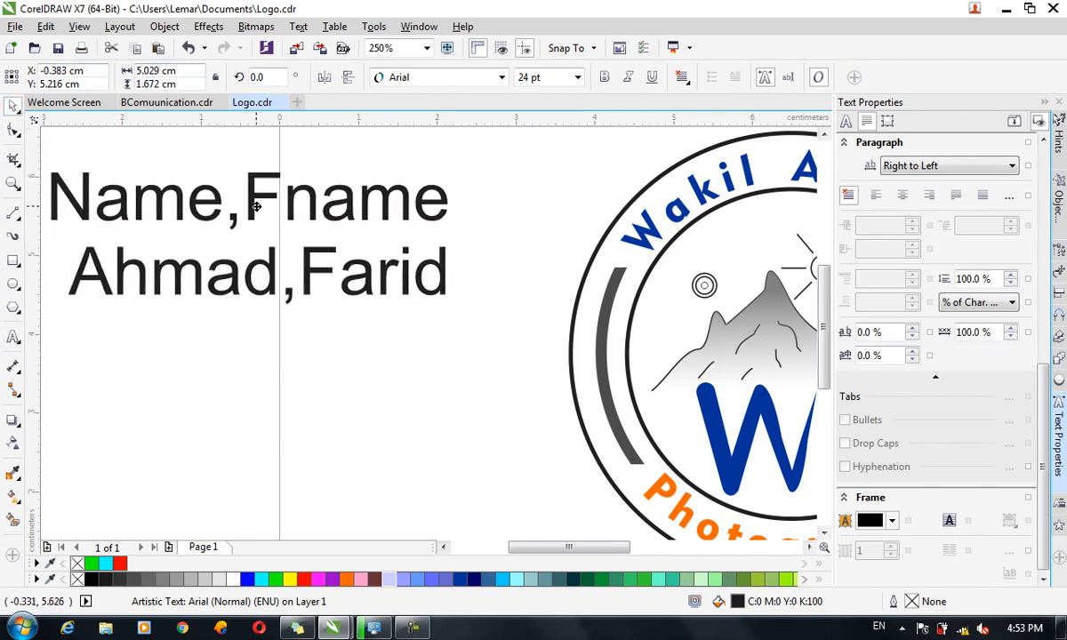
{"action": "left_click_drag", "start_coordinate": [233, 209], "coordinate": [300, 225]}
{"action": "left_click", "coordinate": [298, 27]}
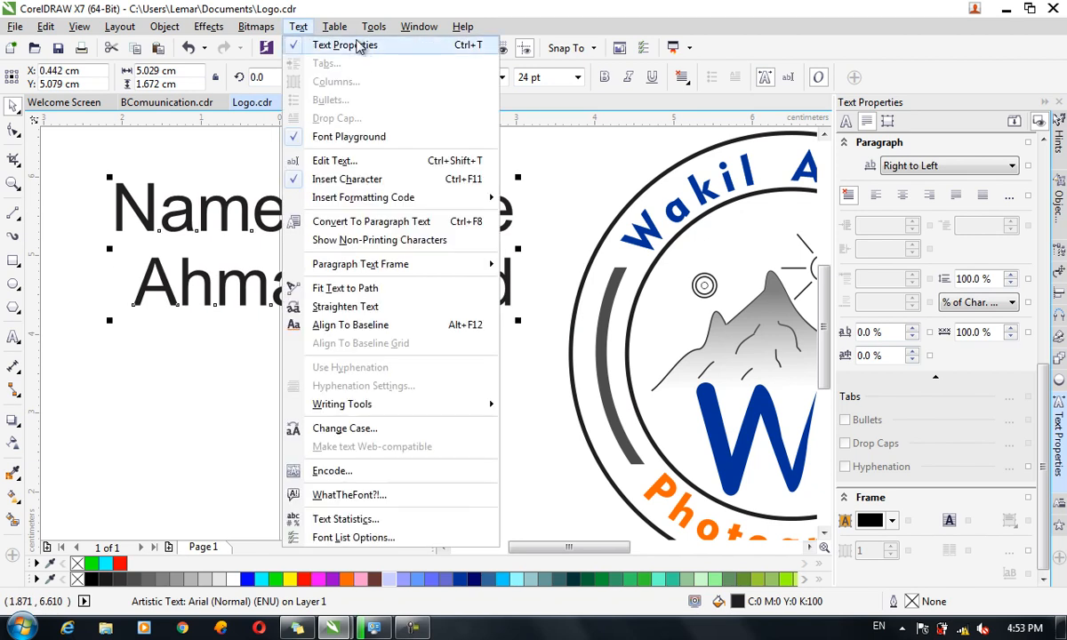
Convert the text into a 2-by-2 table split at Commas, then enlarge it.
{"action": "mouse_move", "coordinate": [335, 26]}
{"action": "left_click", "coordinate": [364, 64]}
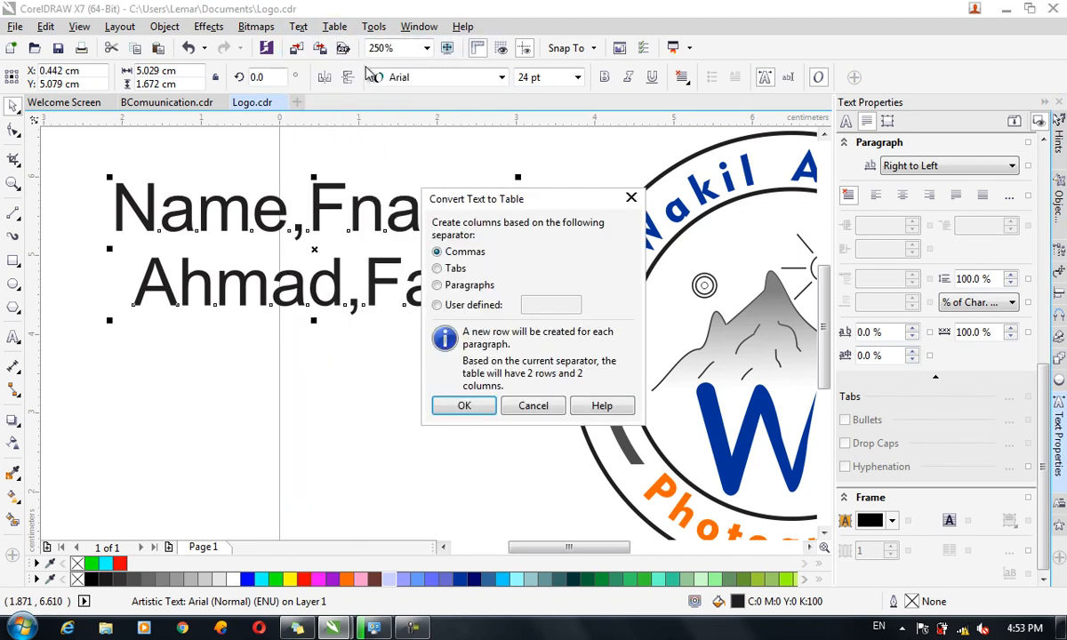
{"action": "left_click_drag", "start_coordinate": [529, 199], "coordinate": [593, 133]}
{"action": "left_click", "coordinate": [520, 219]}
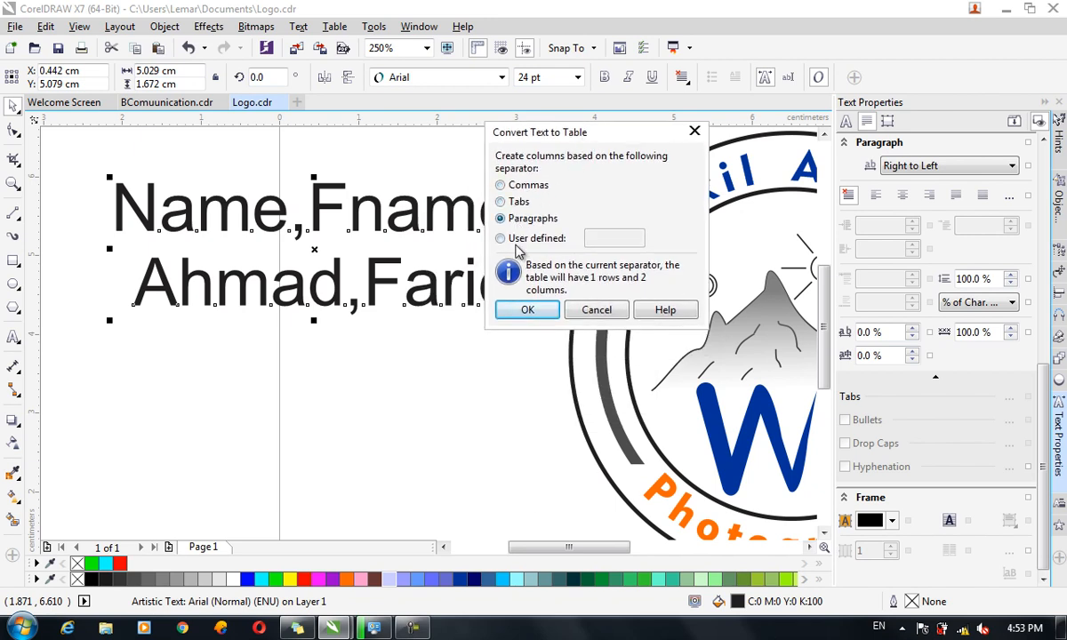
{"action": "left_click", "coordinate": [521, 240]}
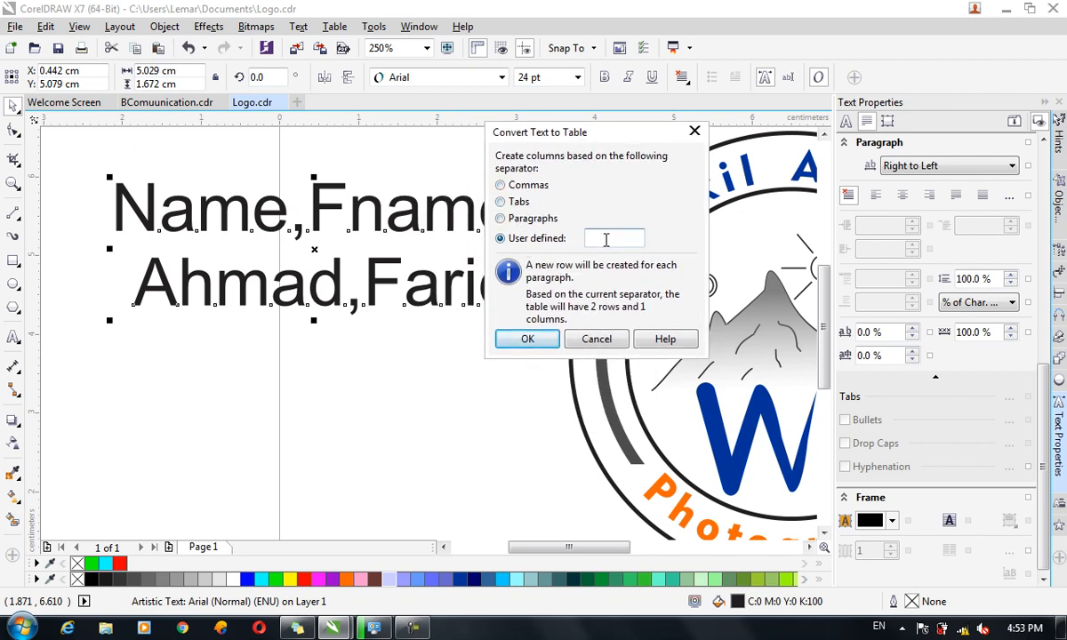
{"action": "left_click", "coordinate": [523, 186]}
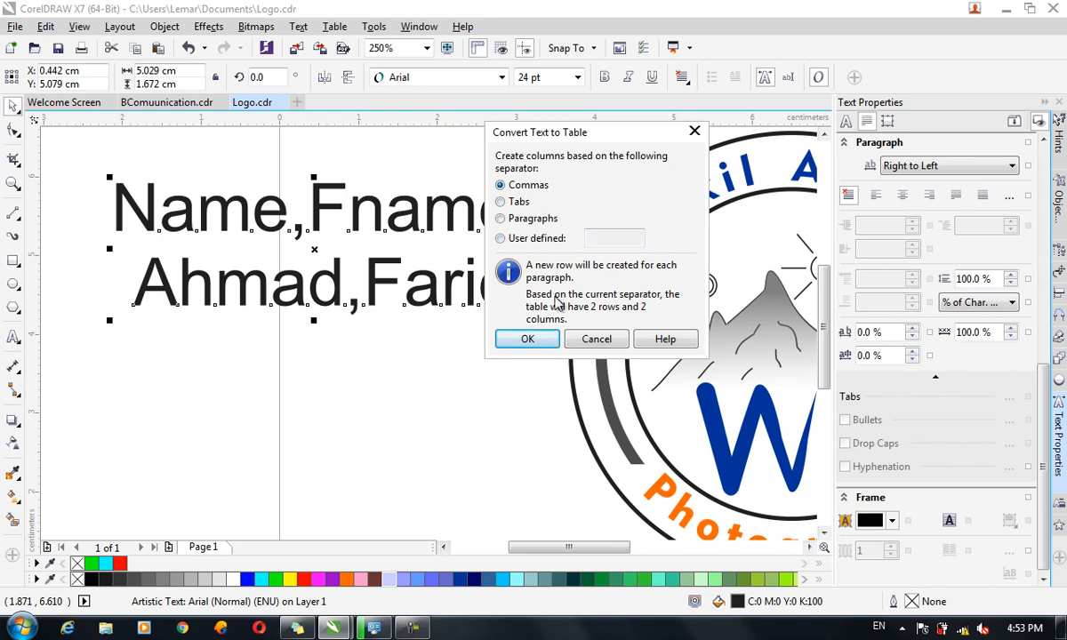
{"action": "left_click", "coordinate": [530, 338]}
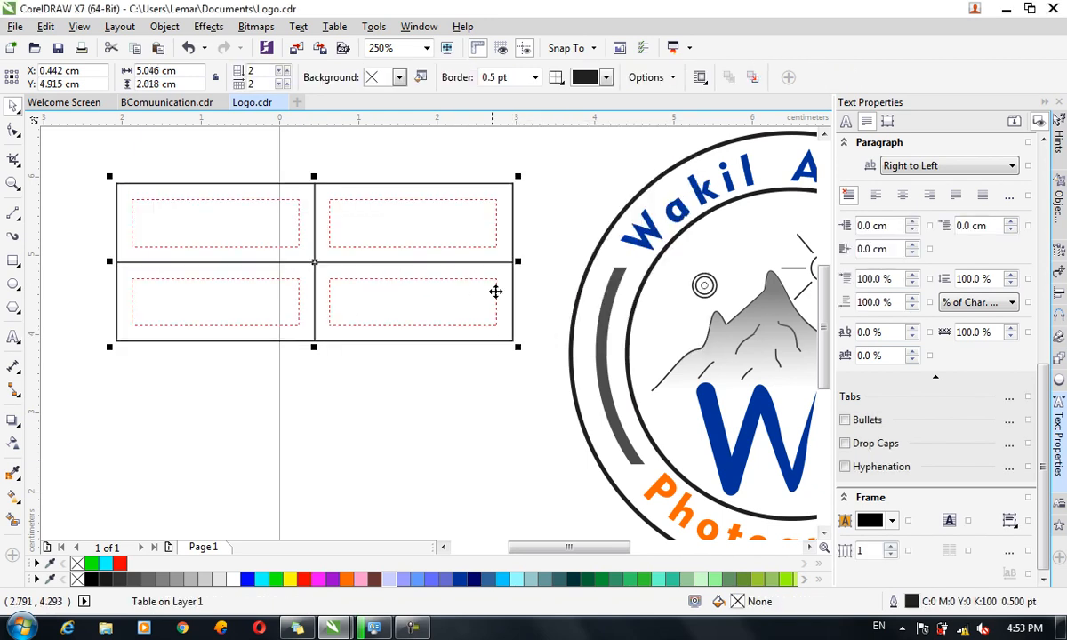
{"action": "left_click_drag", "start_coordinate": [518, 347], "coordinate": [693, 415]}
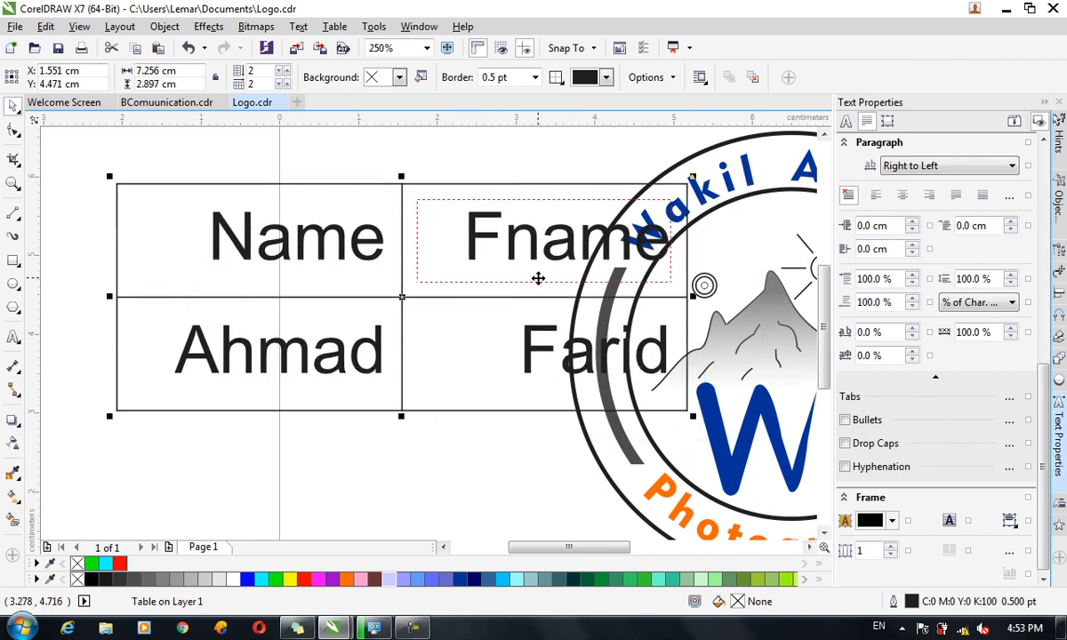
{"action": "left_click", "coordinate": [334, 25]}
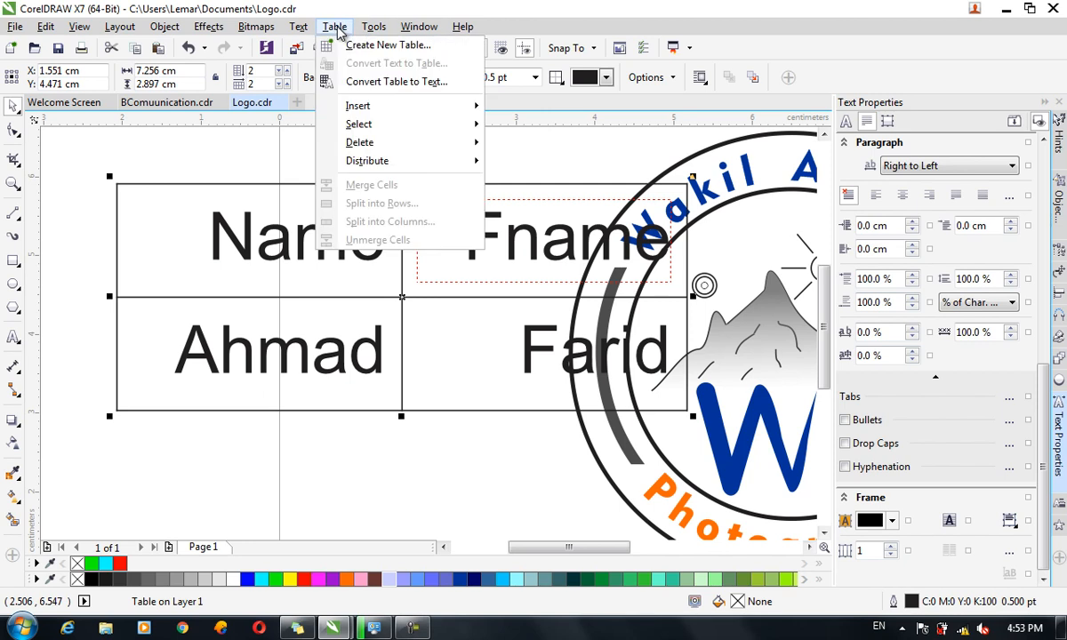
Convert the table back to text with '5' as separator and move it left.
{"action": "left_click", "coordinate": [394, 82]}
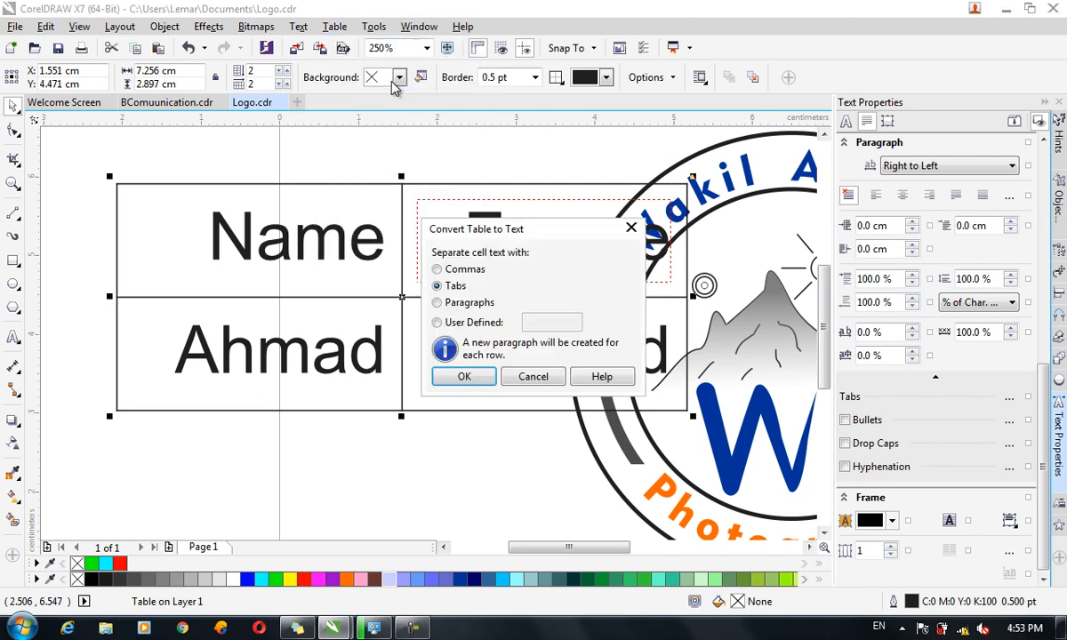
{"action": "left_click", "coordinate": [457, 325]}
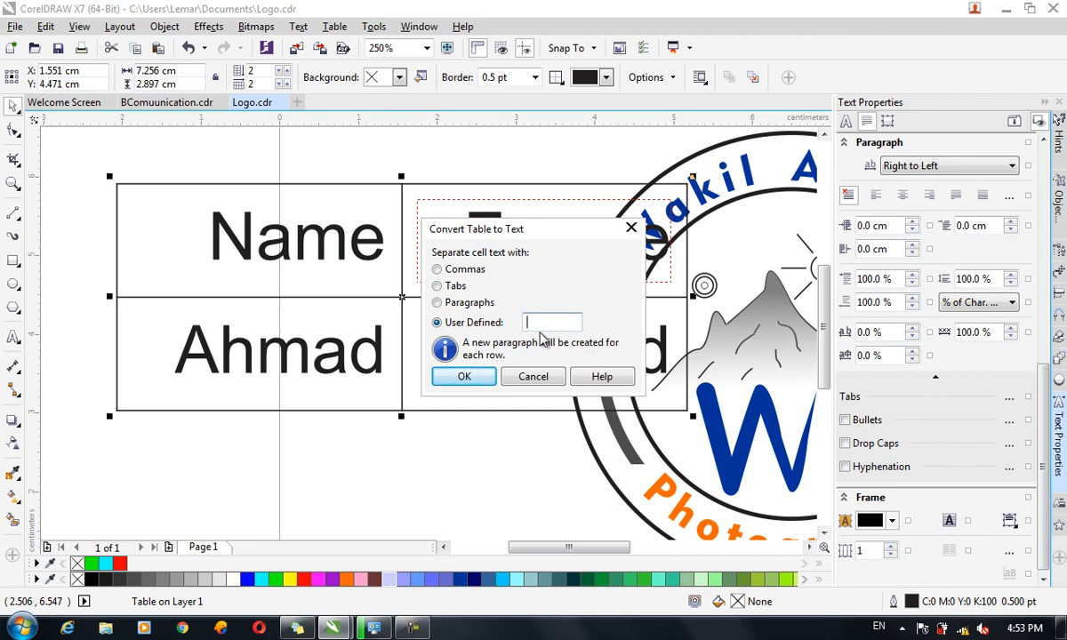
{"action": "left_click", "coordinate": [464, 377]}
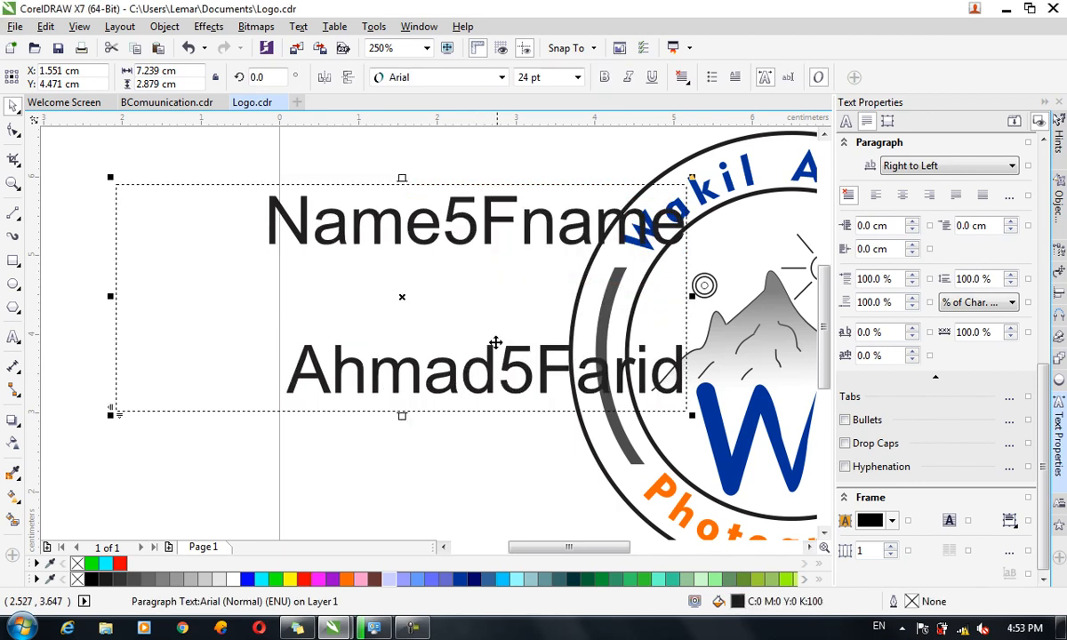
{"action": "left_click_drag", "start_coordinate": [387, 239], "coordinate": [241, 226]}
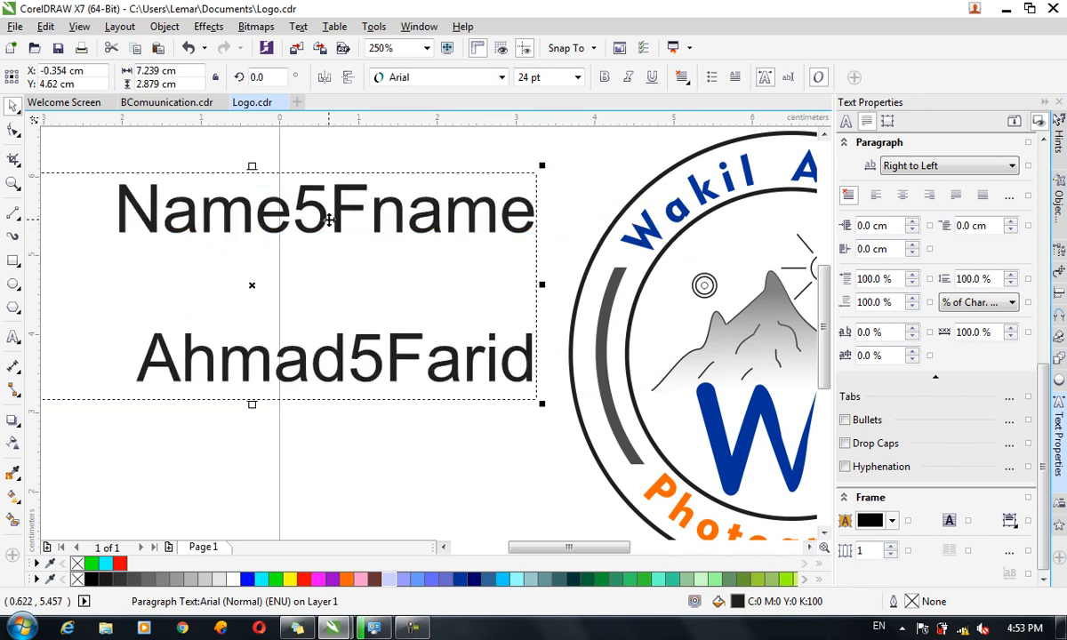
Delete the text and draw a new 3-row, 4-column table left of the logo.
{"action": "key", "text": "Delete"}
{"action": "left_click", "coordinate": [334, 27]}
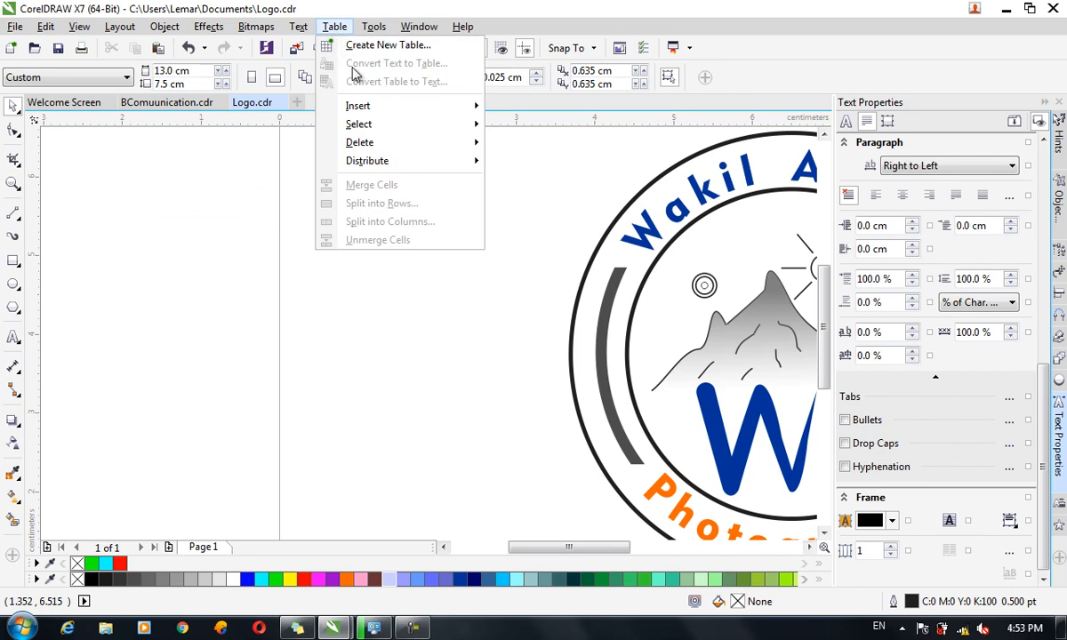
{"action": "mouse_move", "coordinate": [379, 108]}
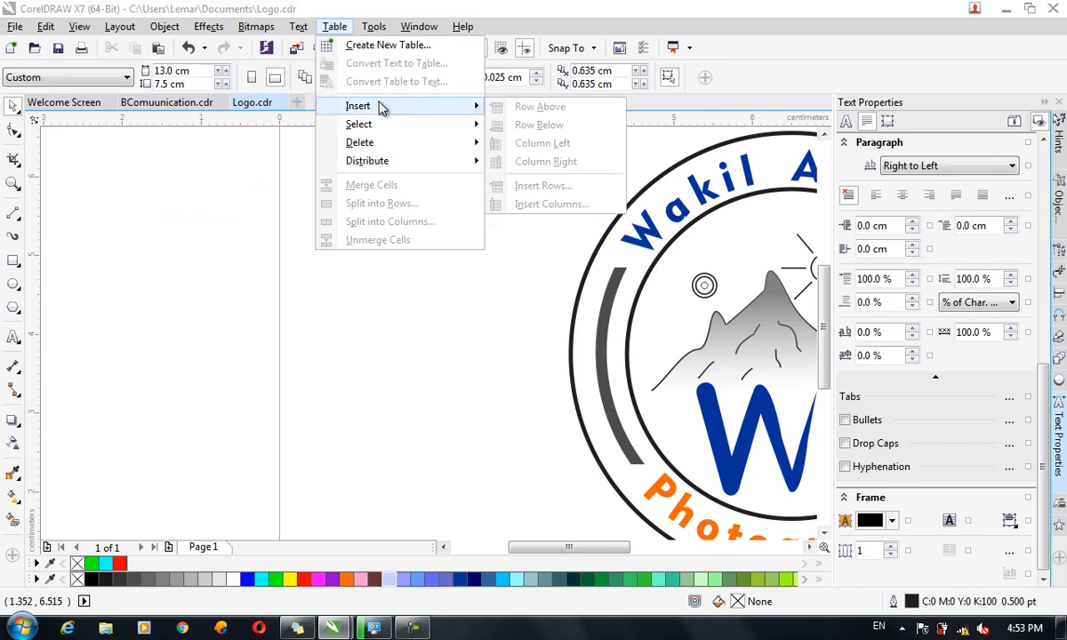
{"action": "left_click", "coordinate": [529, 266]}
{"action": "scroll", "coordinate": [591, 289], "scroll_direction": "down", "scroll_amount": 6}
{"action": "scroll", "coordinate": [586, 295], "scroll_direction": "up", "scroll_amount": 8}
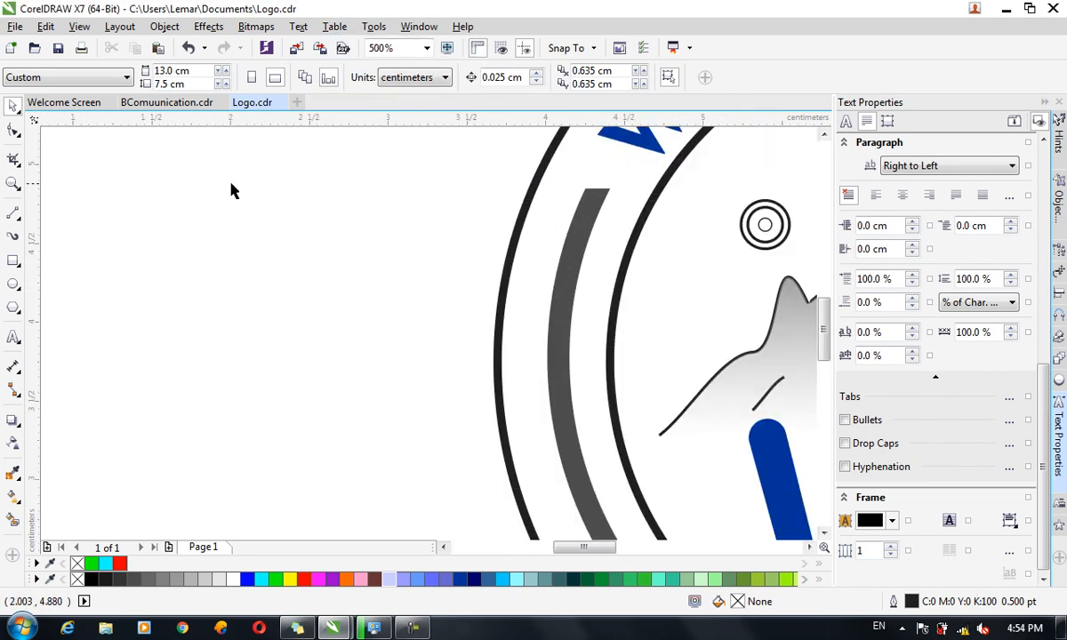
{"action": "scroll", "coordinate": [213, 222], "scroll_direction": "down", "scroll_amount": 1}
{"action": "left_click", "coordinate": [11, 337]}
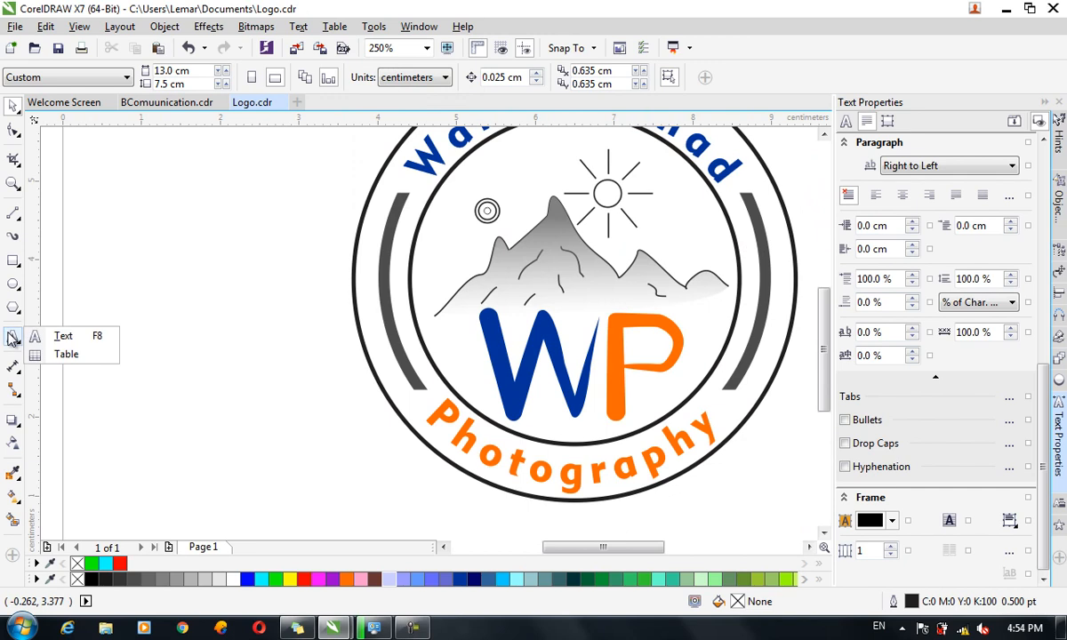
{"action": "left_click", "coordinate": [59, 353]}
{"action": "mouse_move", "coordinate": [85, 232]}
{"action": "left_mouse_down"}
{"action": "mouse_move", "coordinate": [277, 404]}
{"action": "mouse_move", "coordinate": [329, 436]}
{"action": "left_mouse_up"}
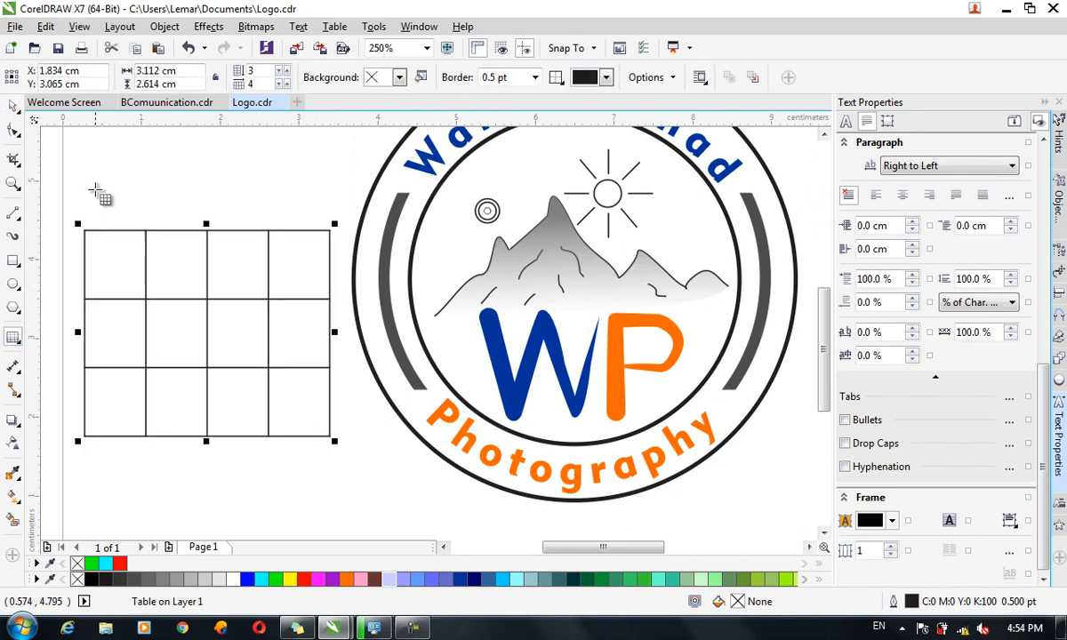
Enter 1 in the top-left cell and 3 in the bottom-left cell.
{"action": "left_click", "coordinate": [110, 258]}
{"action": "type", "text": "1"}
{"action": "left_click", "coordinate": [107, 298]}
{"action": "type", "text": "1"}
{"action": "key", "text": "BackSpace"}
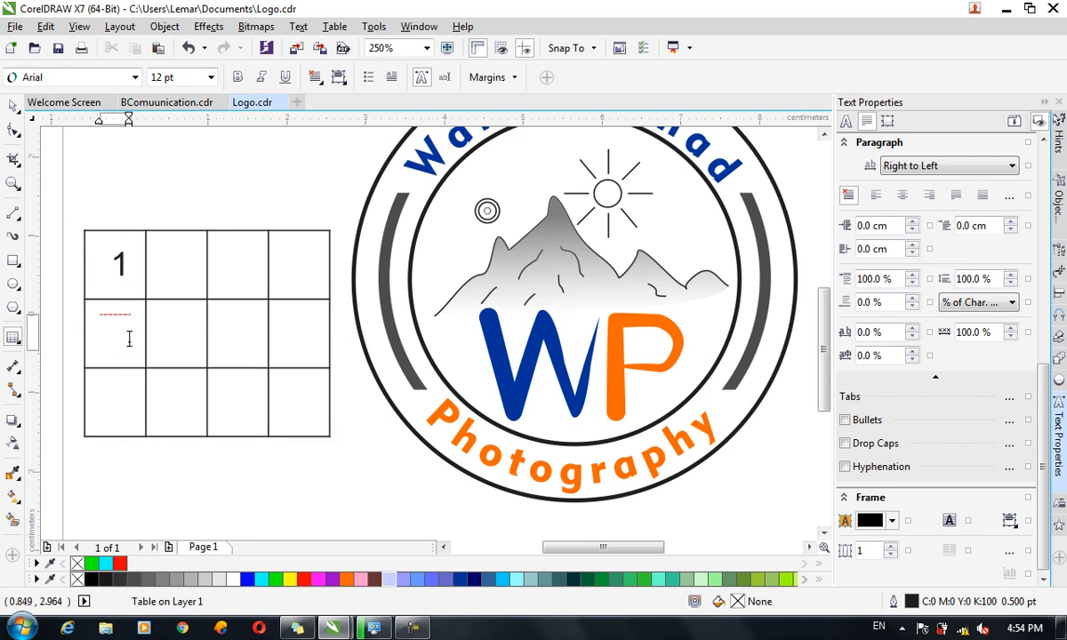
{"action": "left_click", "coordinate": [119, 386]}
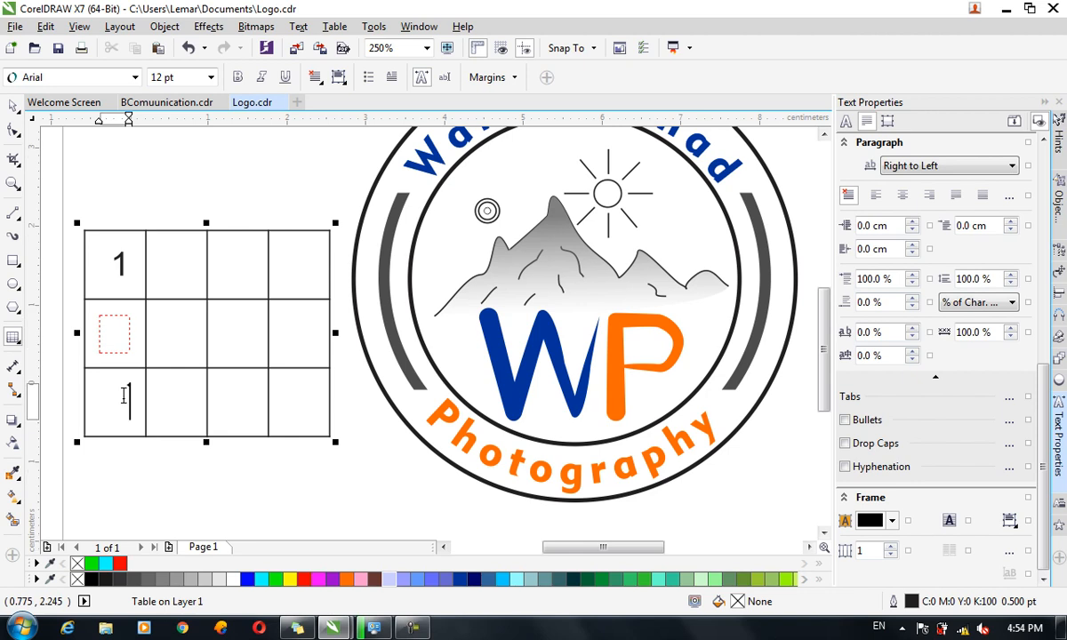
{"action": "type", "text": "3"}
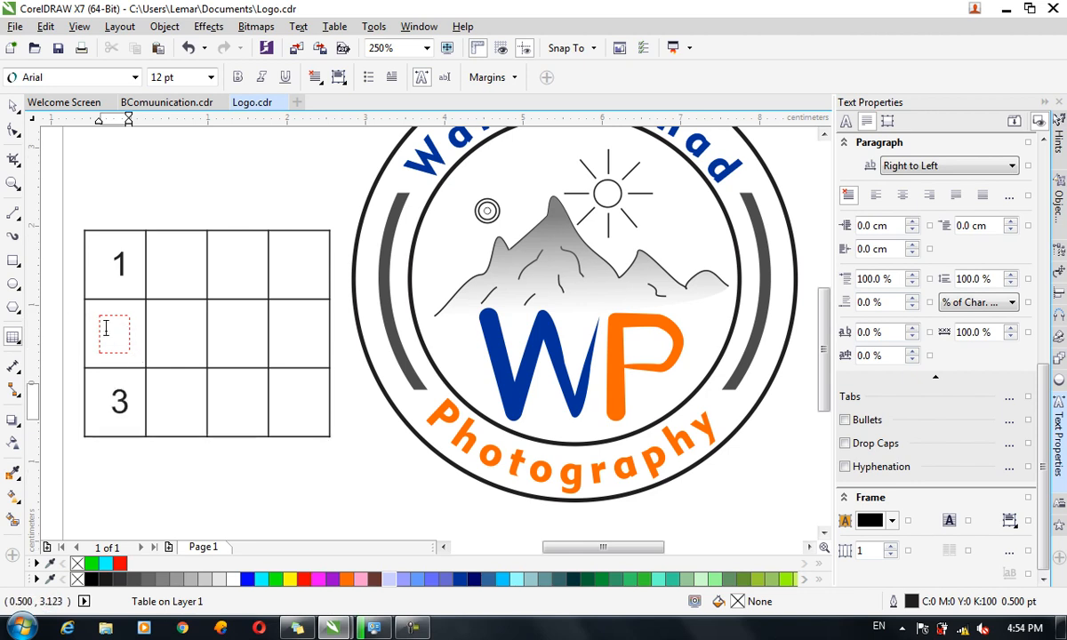
{"action": "left_click", "coordinate": [123, 328]}
{"action": "key", "text": "ctrl+a"}
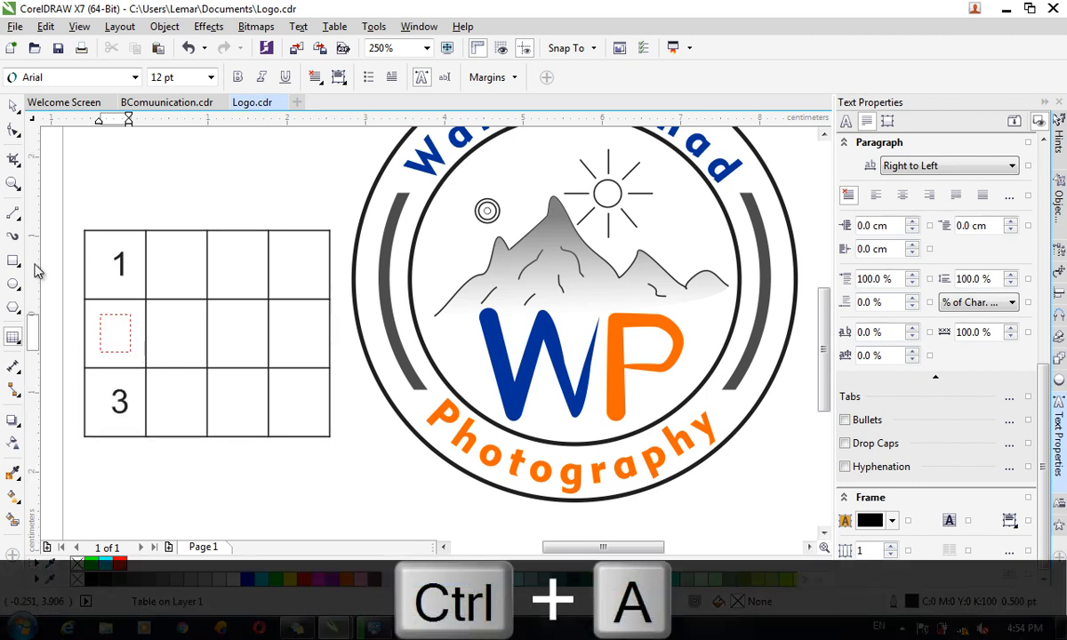
{"action": "left_click", "coordinate": [13, 105]}
Enlarge the table toward the logo's outer ring, then select it as a single object.
{"action": "left_click_drag", "start_coordinate": [341, 442], "coordinate": [364, 467]}
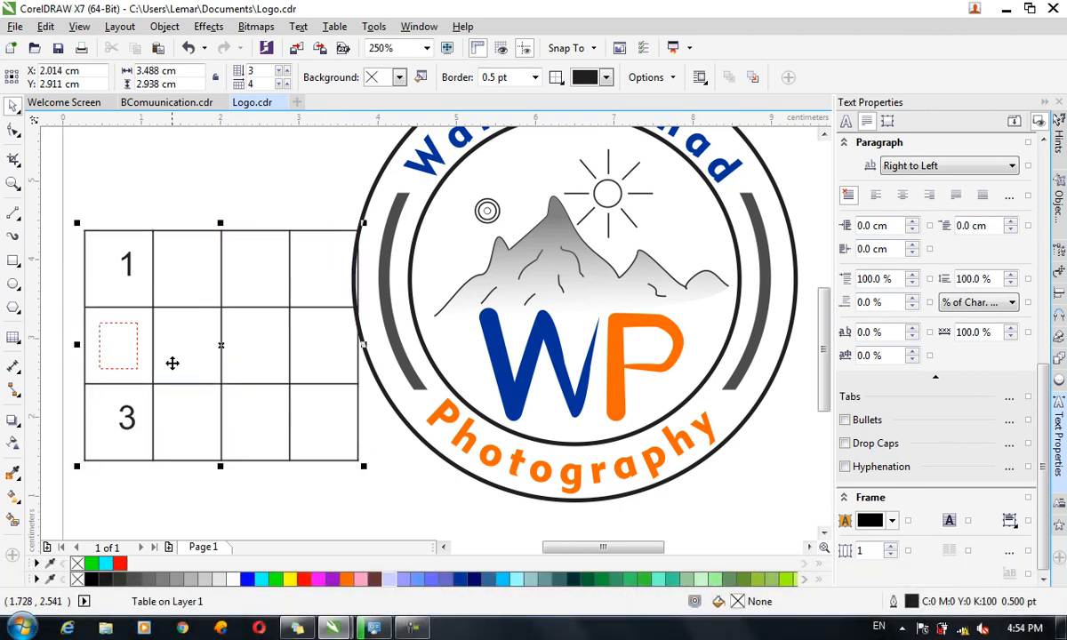
{"action": "left_click", "coordinate": [121, 353]}
{"action": "key", "text": "ctrl+a"}
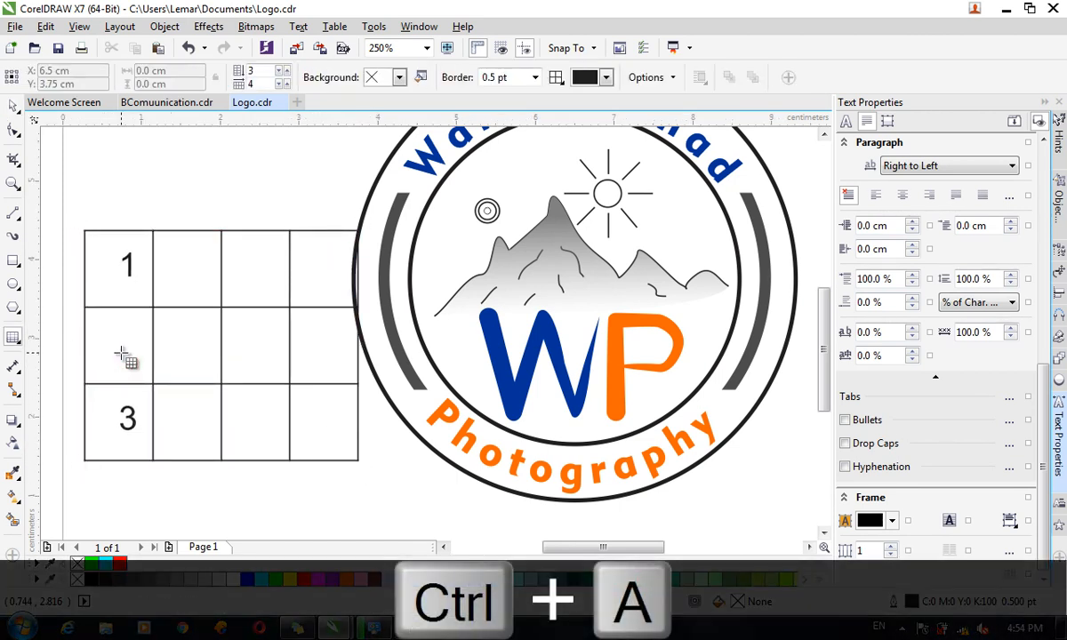
{"action": "left_click", "coordinate": [13, 105]}
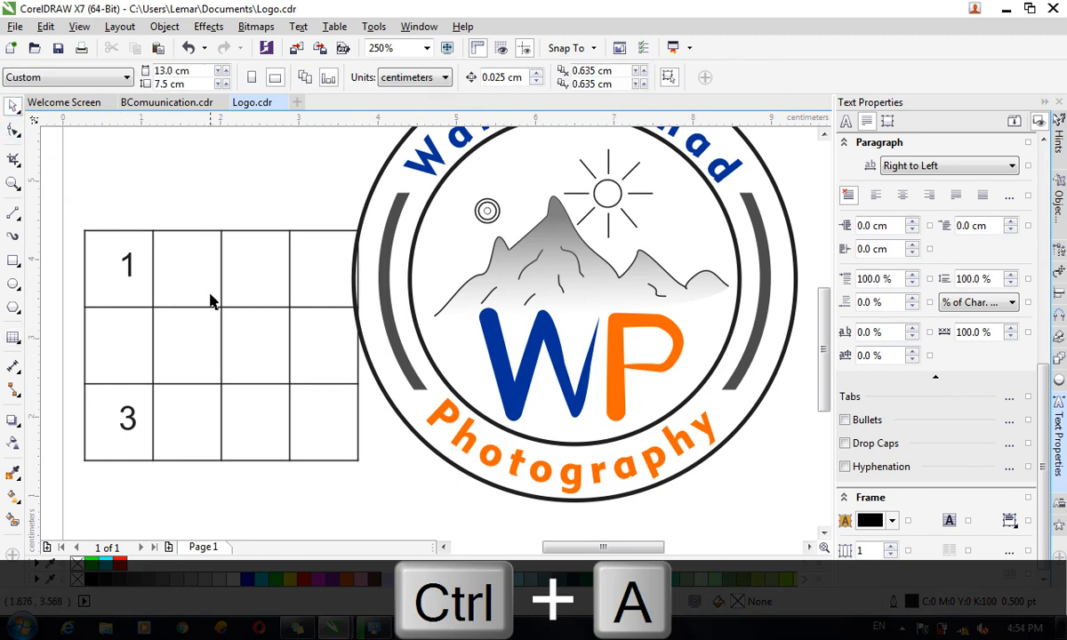
{"action": "left_click", "coordinate": [156, 286]}
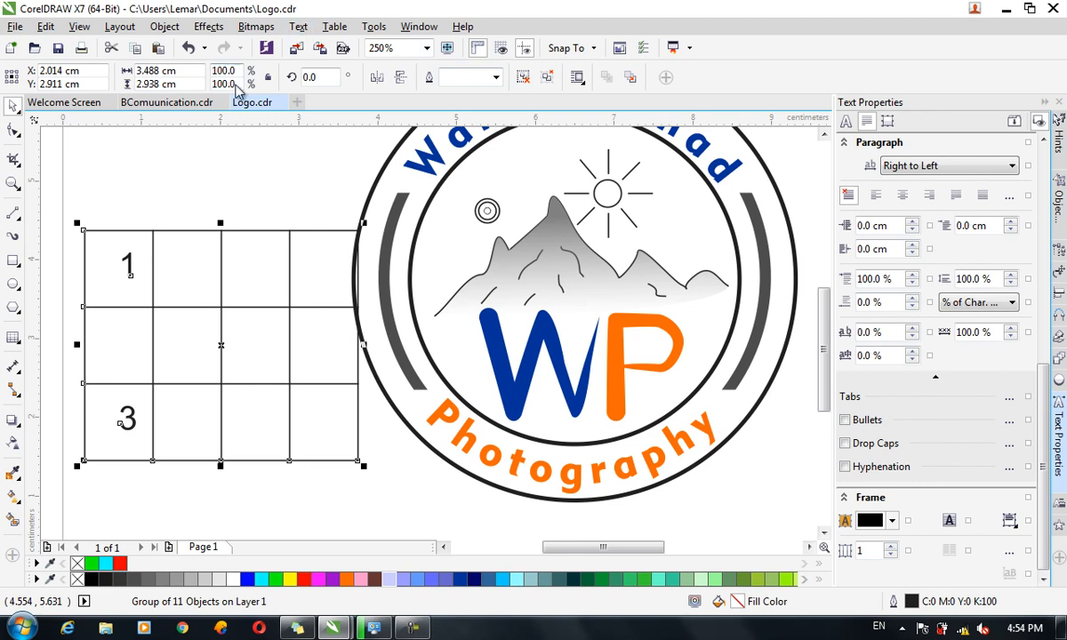
Browse the Table menu, then switch to the Text tool and edit the cell holding 1.
{"action": "left_click", "coordinate": [330, 28]}
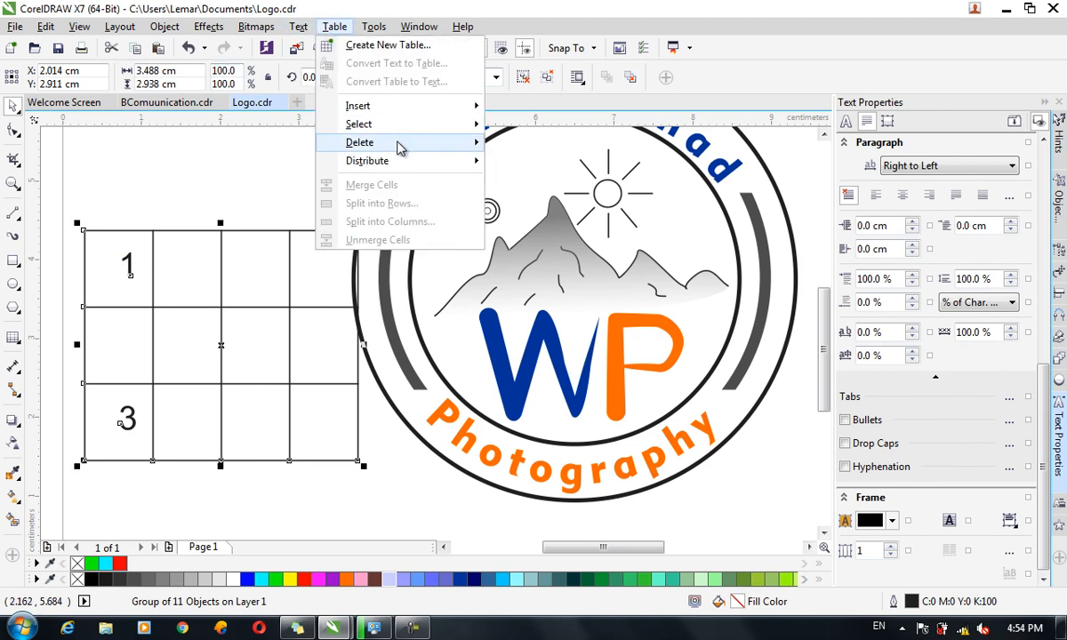
{"action": "mouse_move", "coordinate": [429, 127]}
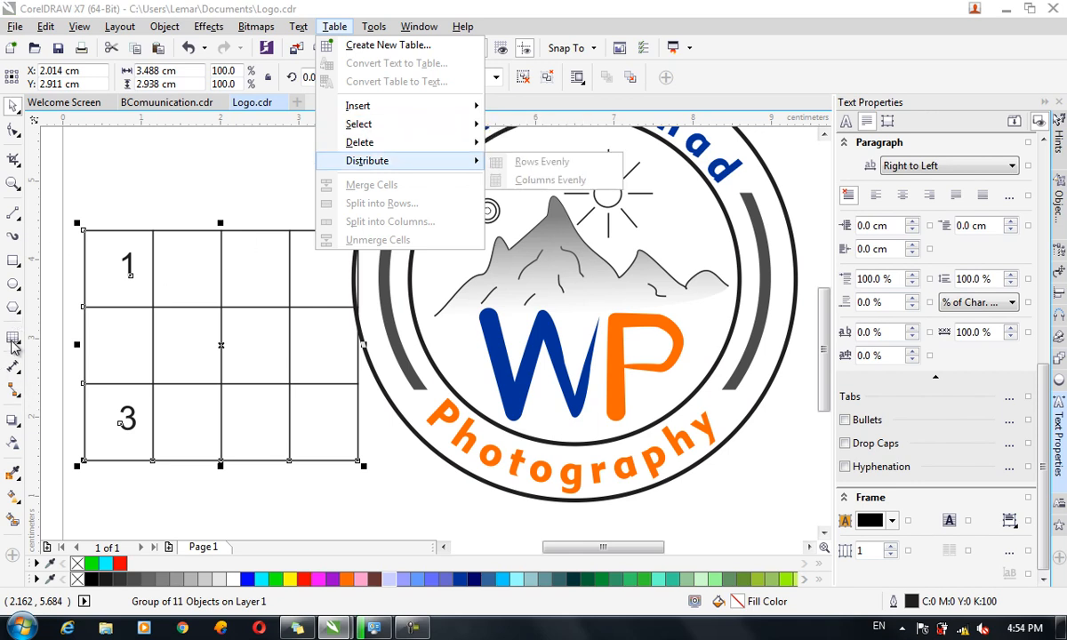
{"action": "left_click", "coordinate": [15, 343]}
{"action": "left_click", "coordinate": [53, 334]}
{"action": "left_click", "coordinate": [106, 267]}
{"action": "left_click", "coordinate": [113, 272]}
Type 1 into the cell holding 3, then move the old table up and delete it.
{"action": "left_click", "coordinate": [194, 353]}
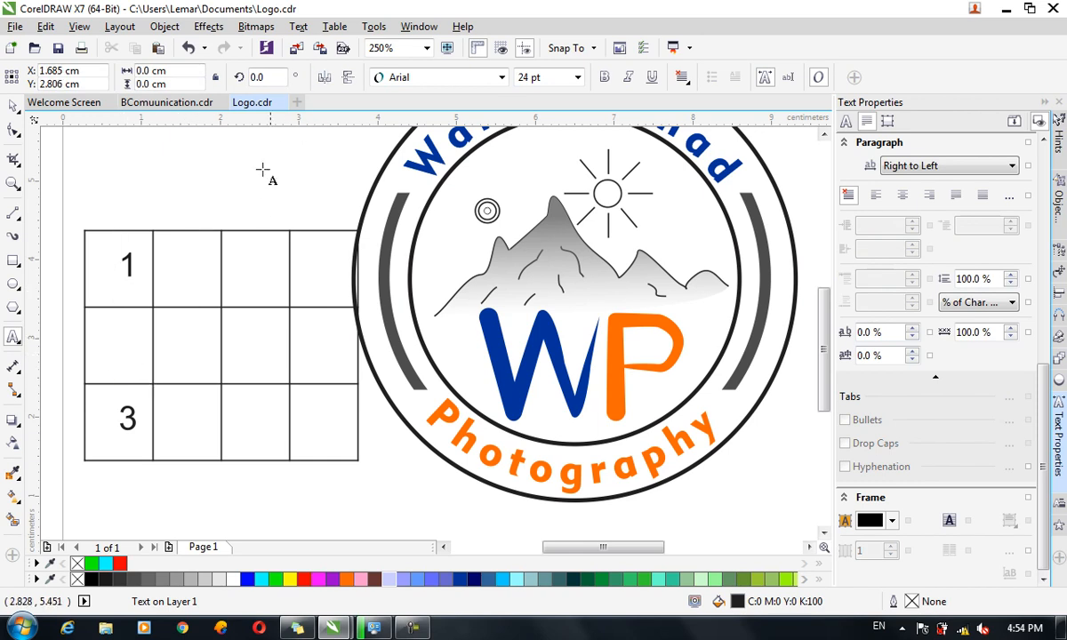
{"action": "left_click", "coordinate": [127, 404]}
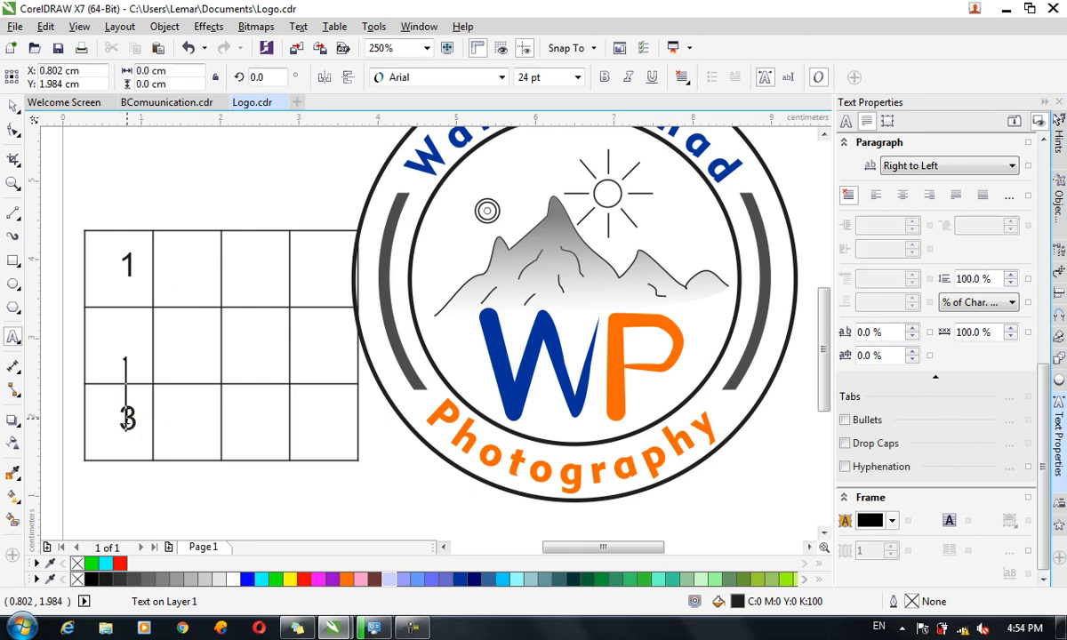
{"action": "type", "text": "1"}
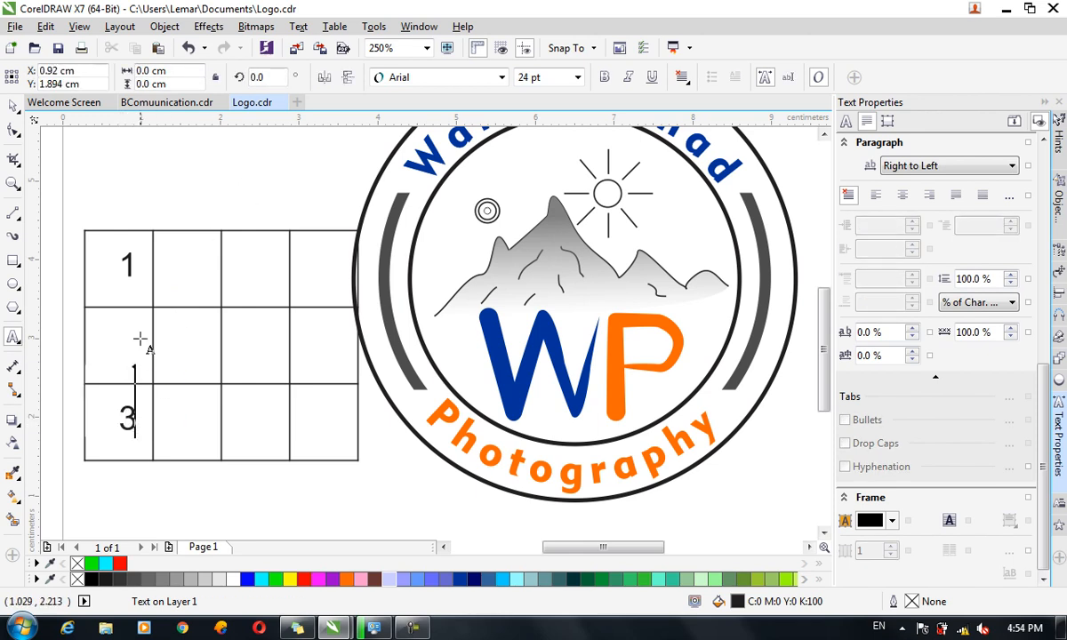
{"action": "left_click", "coordinate": [14, 105]}
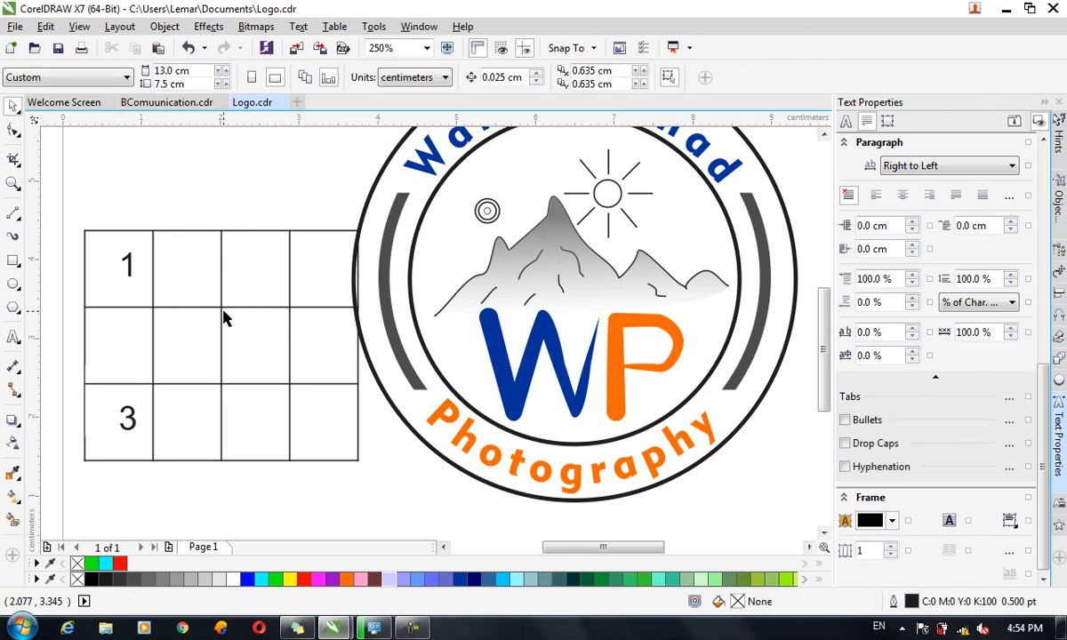
{"action": "left_click_drag", "start_coordinate": [245, 315], "coordinate": [219, 266]}
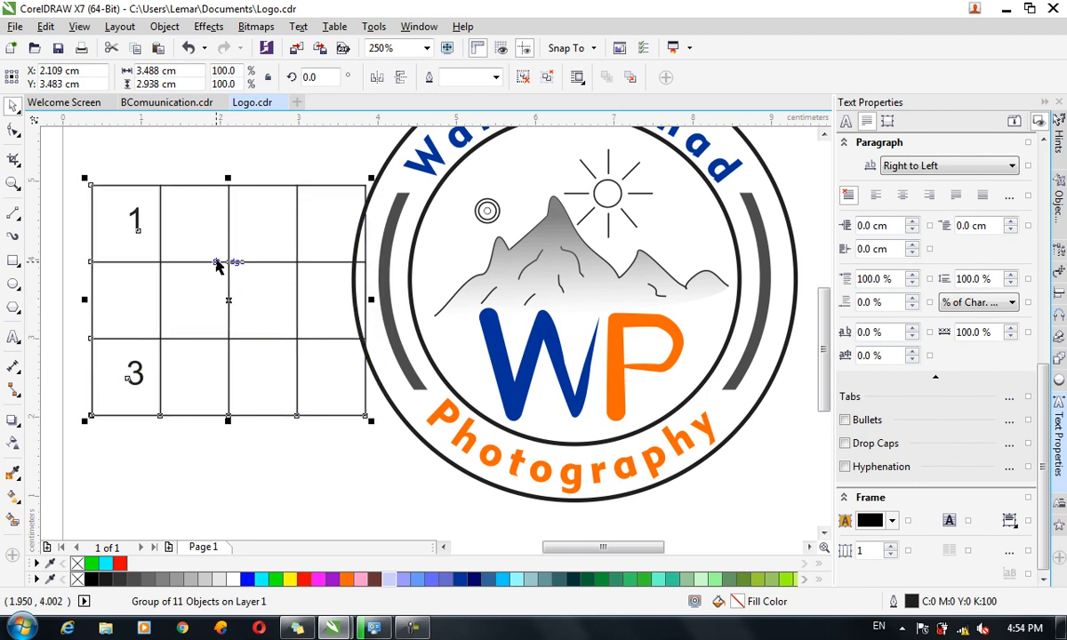
{"action": "key", "text": "Delete"}
Draw a new table on the page with the Table tool and type 'b' in its first cell.
{"action": "left_click", "coordinate": [16, 340]}
{"action": "left_click", "coordinate": [66, 353]}
{"action": "left_click_drag", "start_coordinate": [102, 238], "coordinate": [415, 475]}
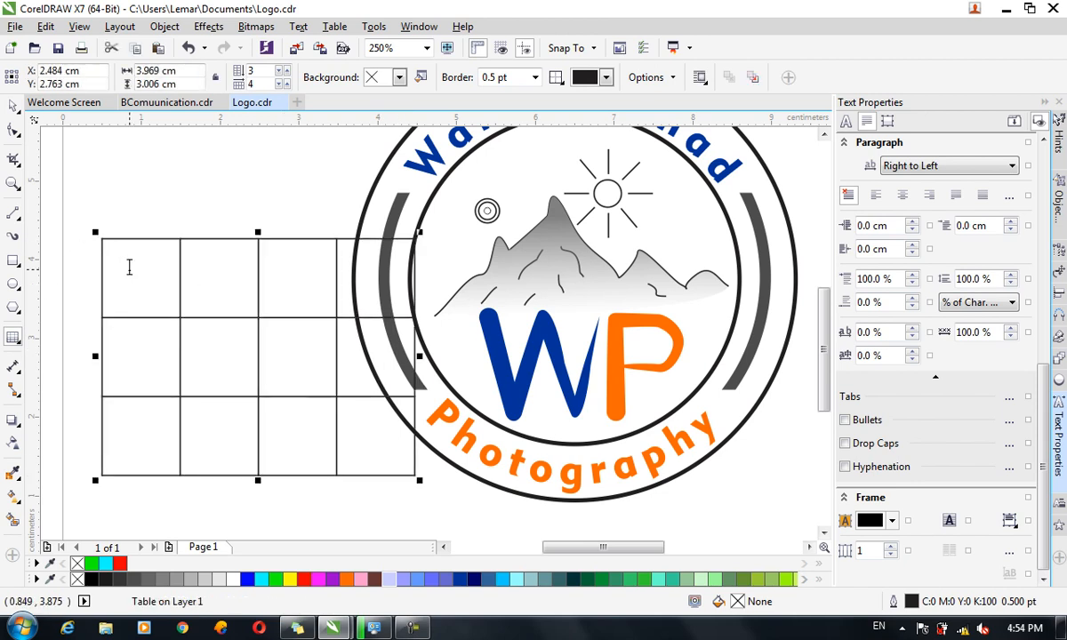
{"action": "left_click", "coordinate": [127, 265]}
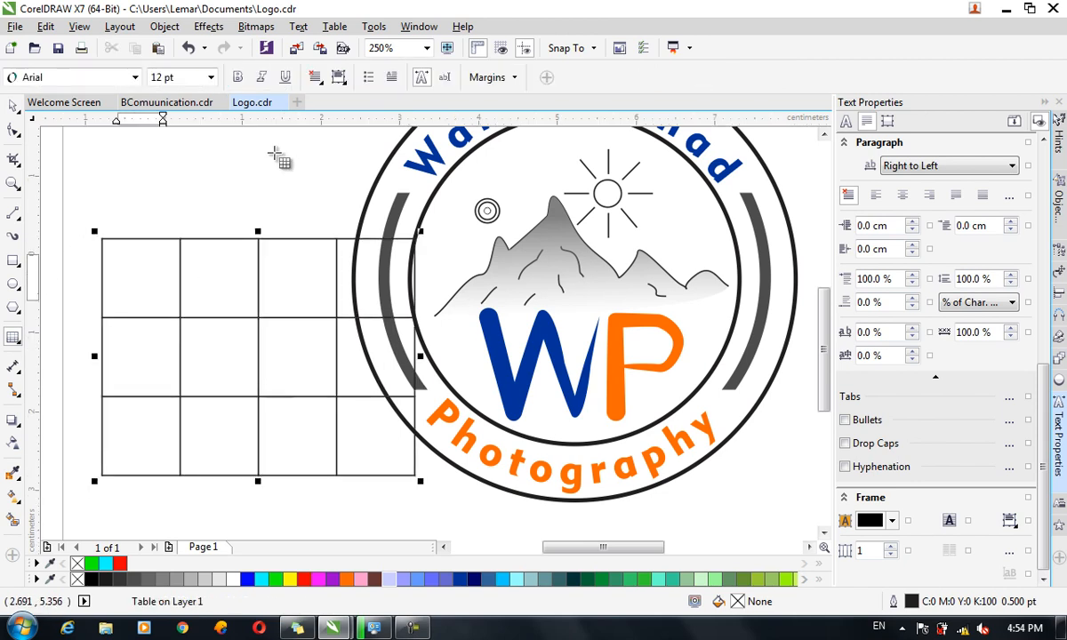
{"action": "type", "text": "b"}
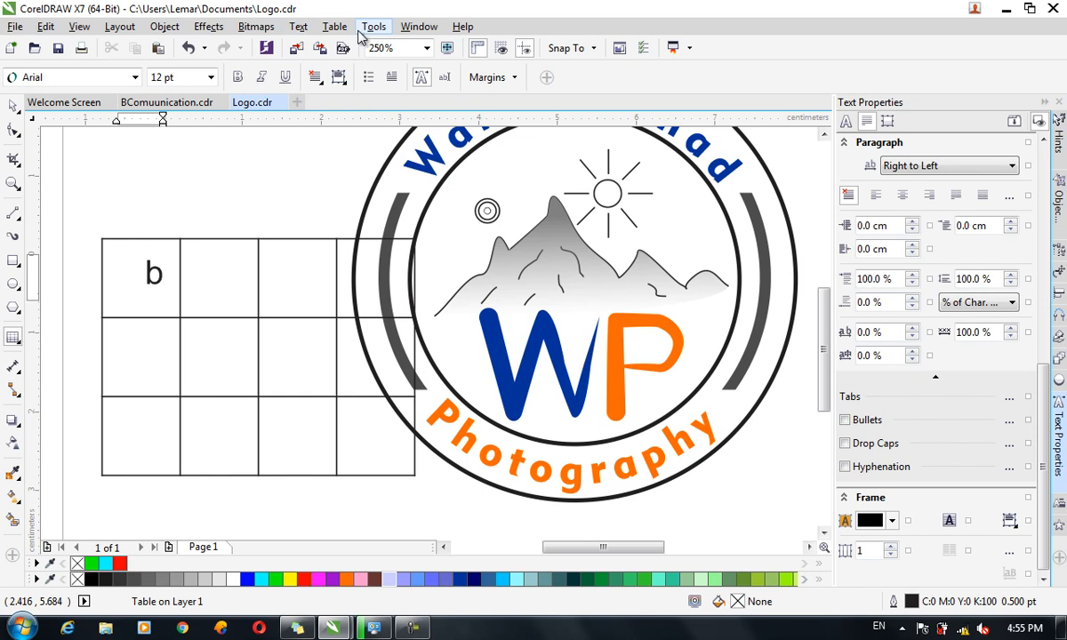
Select only the top-left 'b' cell with Table > Select > Cell.
{"action": "left_click", "coordinate": [334, 26]}
{"action": "mouse_move", "coordinate": [423, 126]}
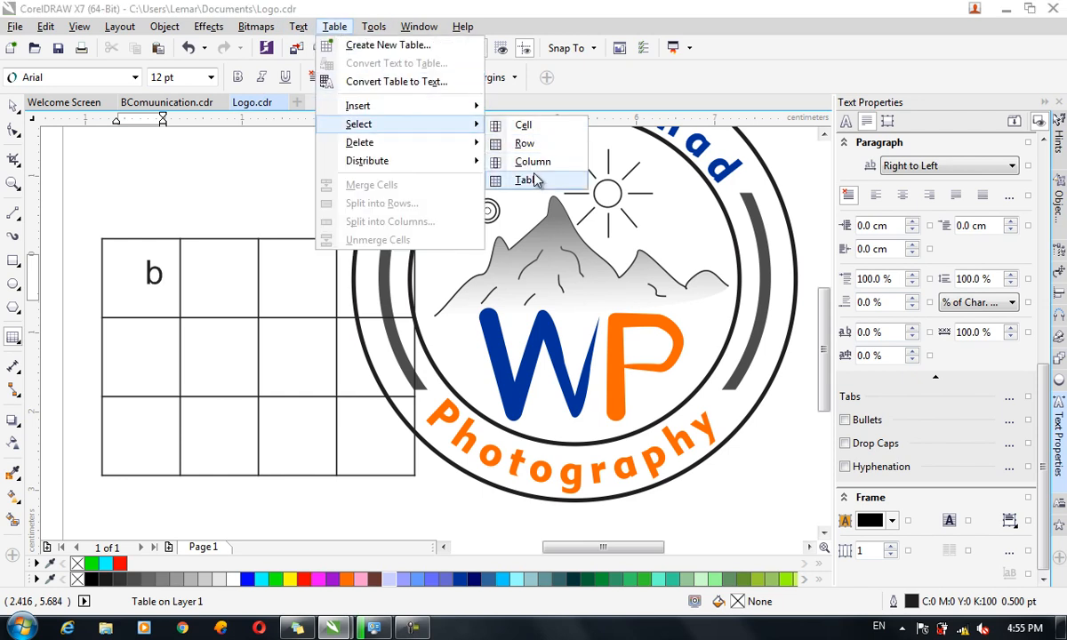
{"action": "left_click", "coordinate": [537, 129]}
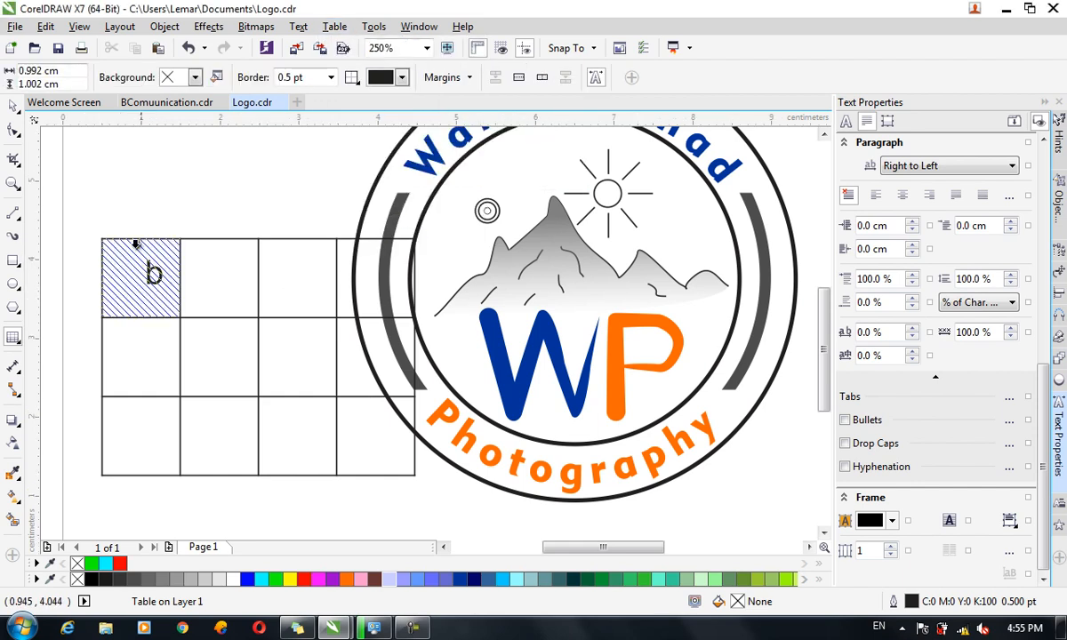
{"action": "left_click", "coordinate": [297, 26]}
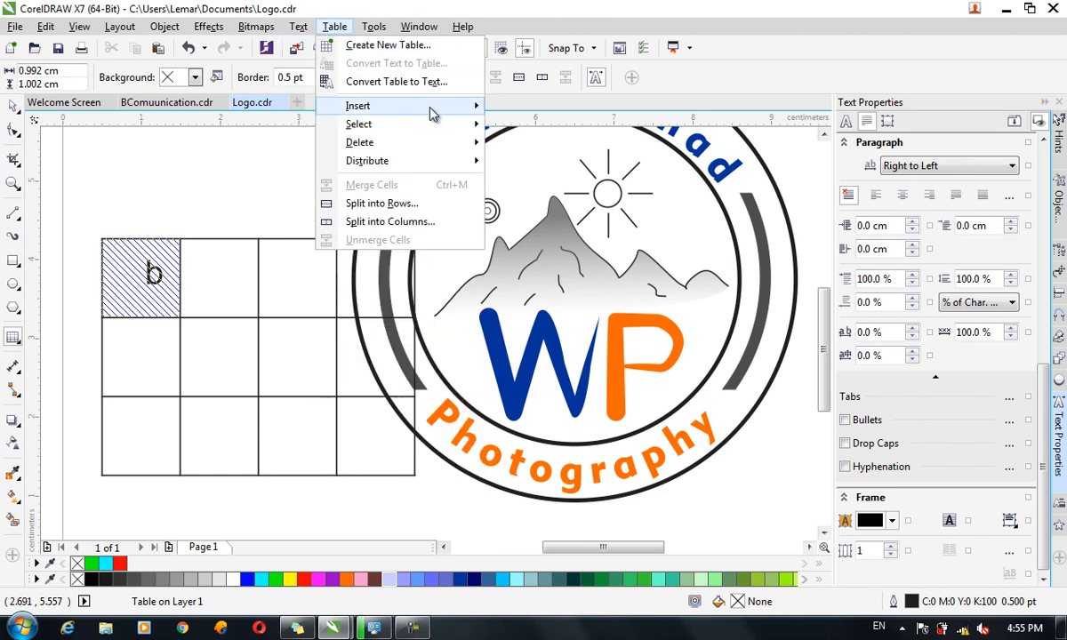
Insert 2 columns to the left of the 'b' cell through Insert Columns.
{"action": "mouse_move", "coordinate": [416, 108]}
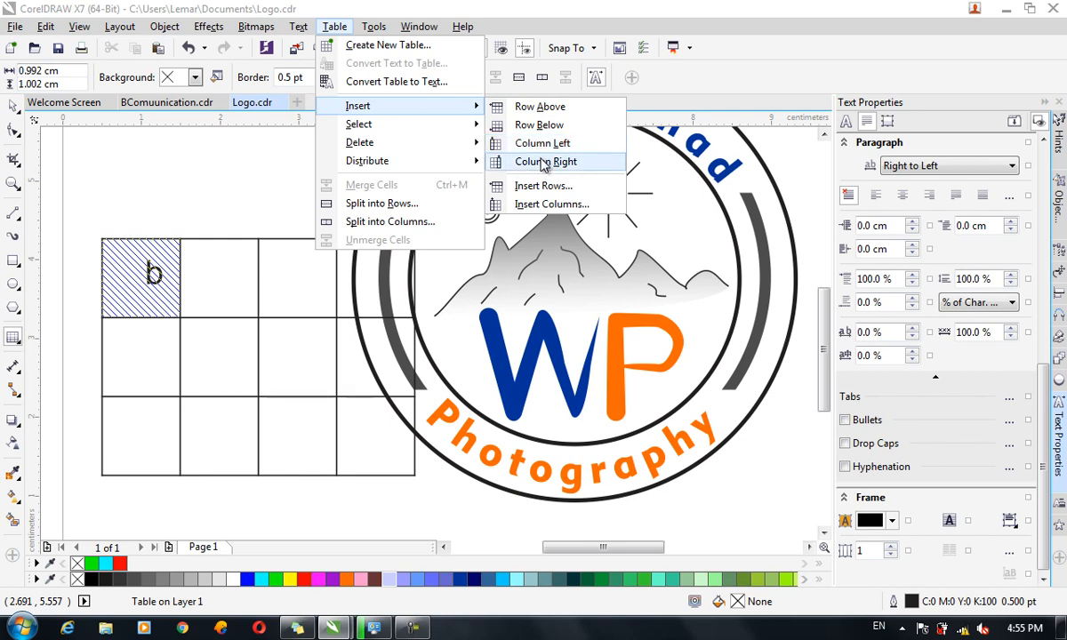
{"action": "left_click", "coordinate": [540, 206]}
{"action": "left_click", "coordinate": [633, 283]}
{"action": "left_click", "coordinate": [632, 282]}
{"action": "left_click", "coordinate": [634, 290]}
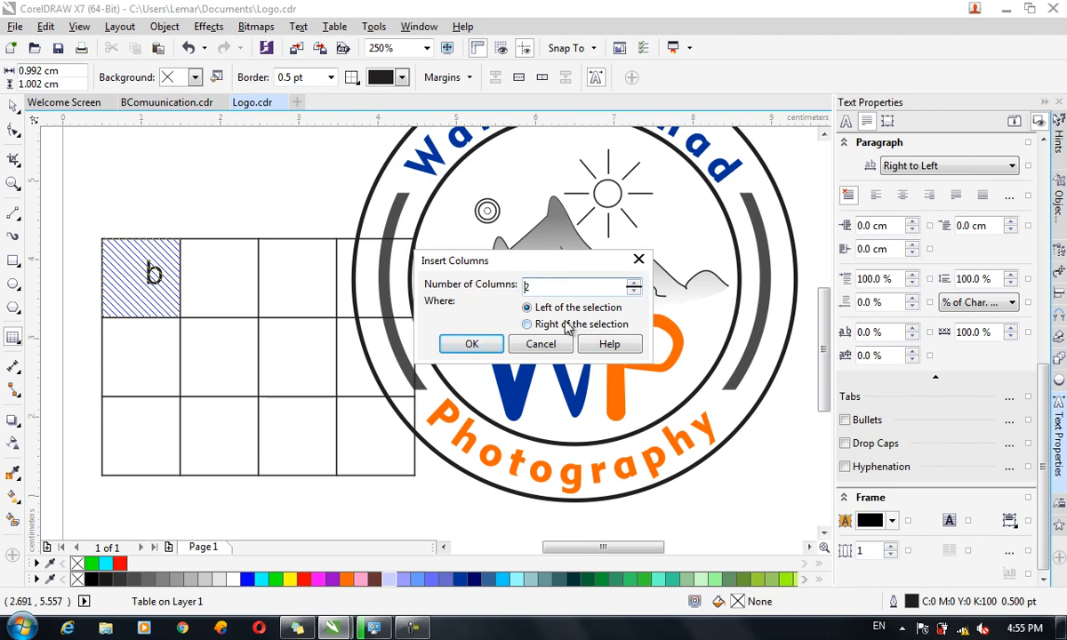
{"action": "left_click", "coordinate": [563, 325]}
{"action": "left_click", "coordinate": [557, 309]}
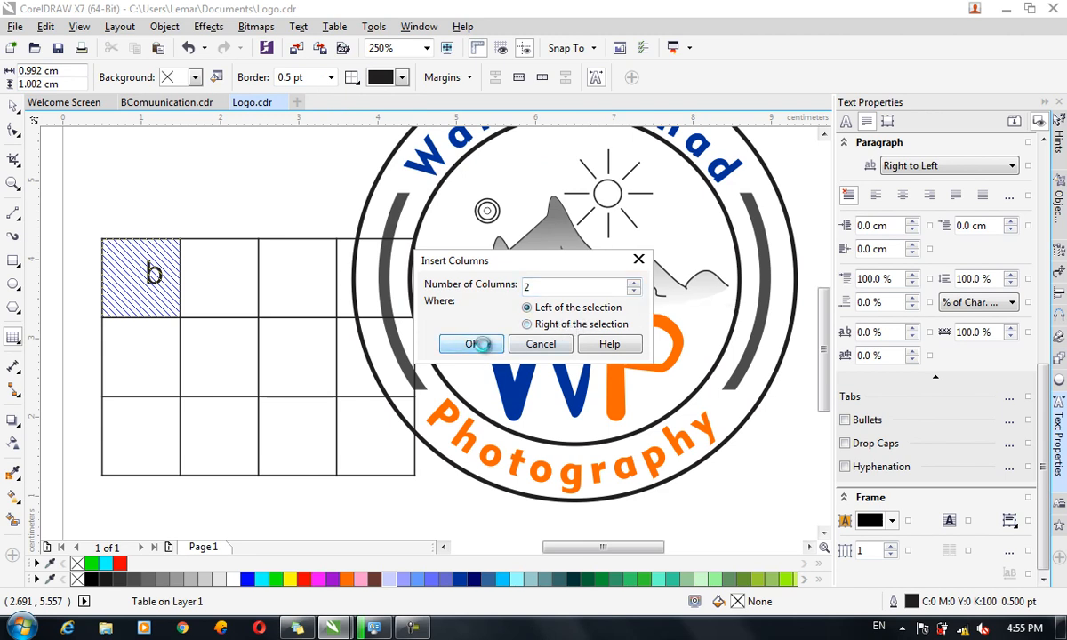
{"action": "left_click", "coordinate": [472, 343]}
{"action": "left_click_drag", "start_coordinate": [622, 552], "coordinate": [599, 552]}
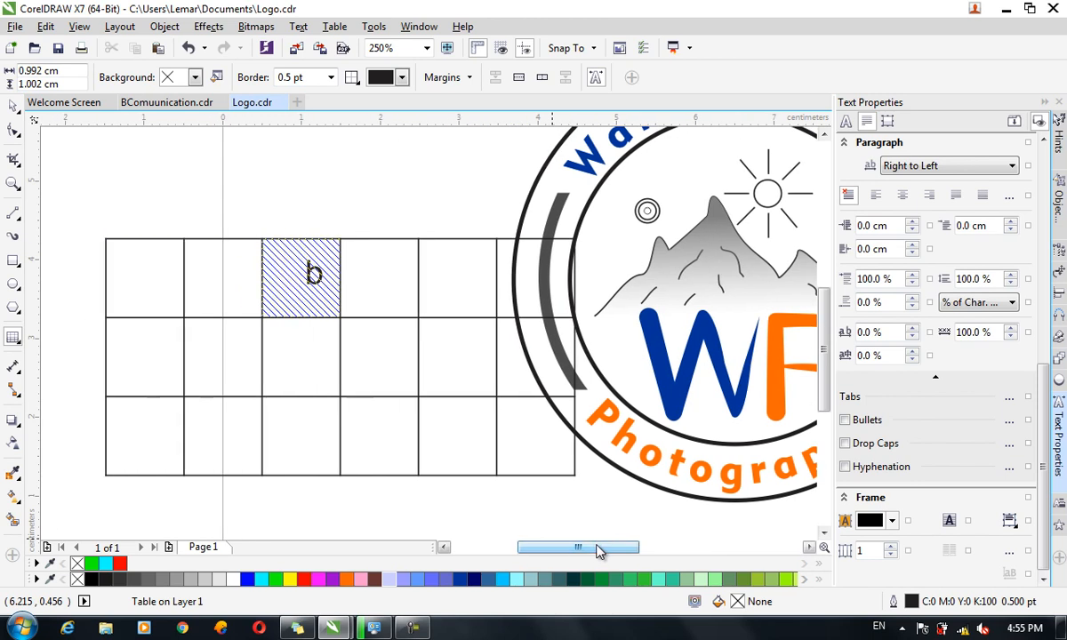
Delete the column containing the 'b' cell with Table > Delete > Column.
{"action": "left_click", "coordinate": [334, 27]}
{"action": "mouse_move", "coordinate": [424, 146]}
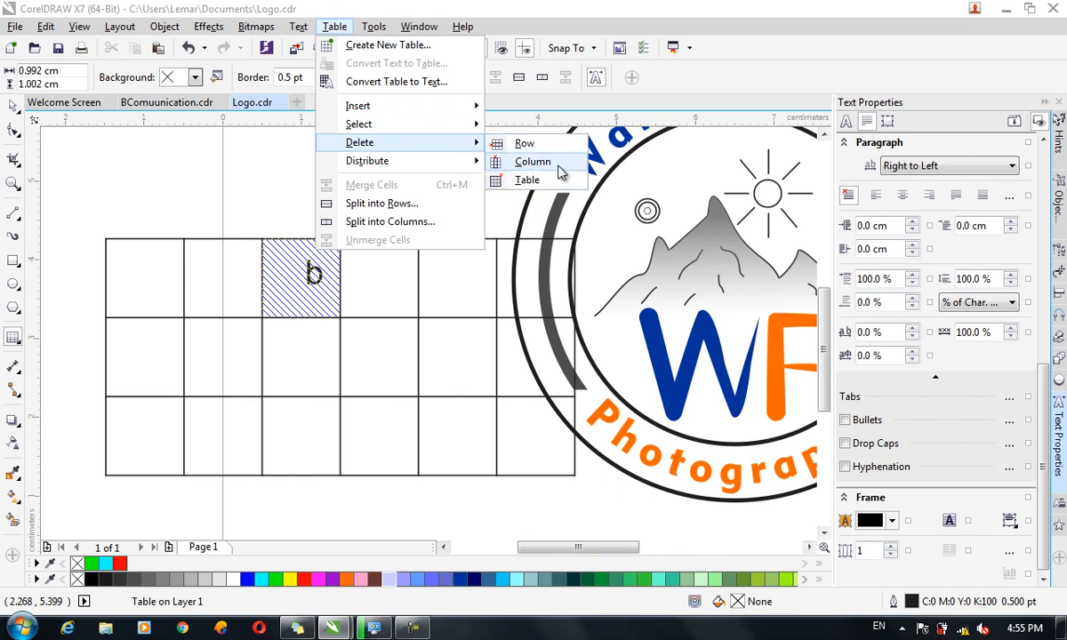
{"action": "left_click", "coordinate": [559, 165]}
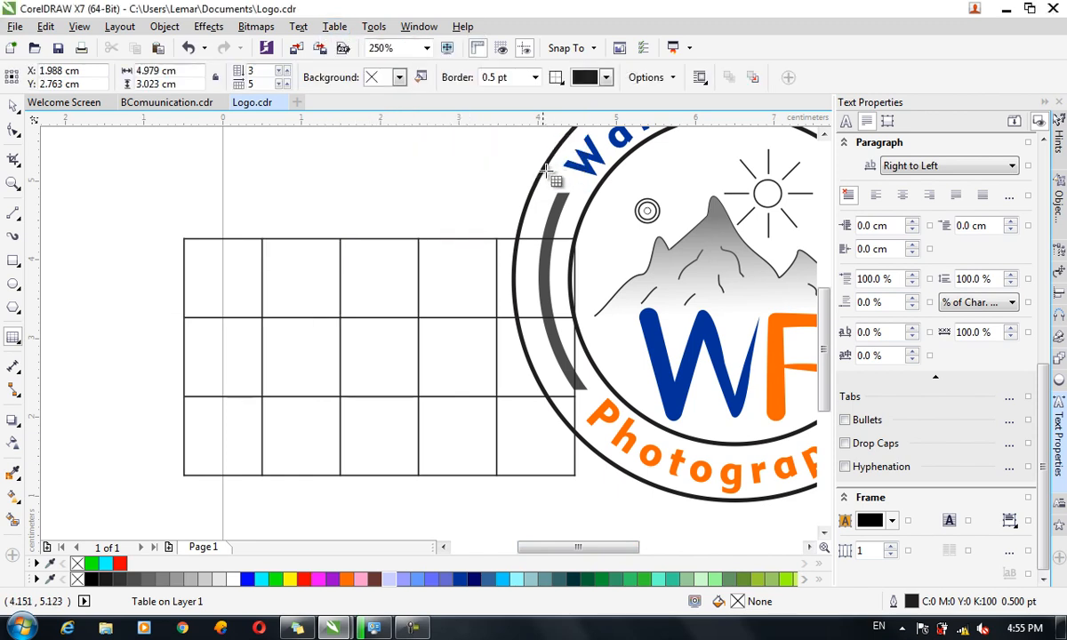
Drag the row borders to make the first row taller and shrink the second row to a thin strip.
{"action": "left_click", "coordinate": [326, 29]}
{"action": "mouse_move", "coordinate": [421, 167]}
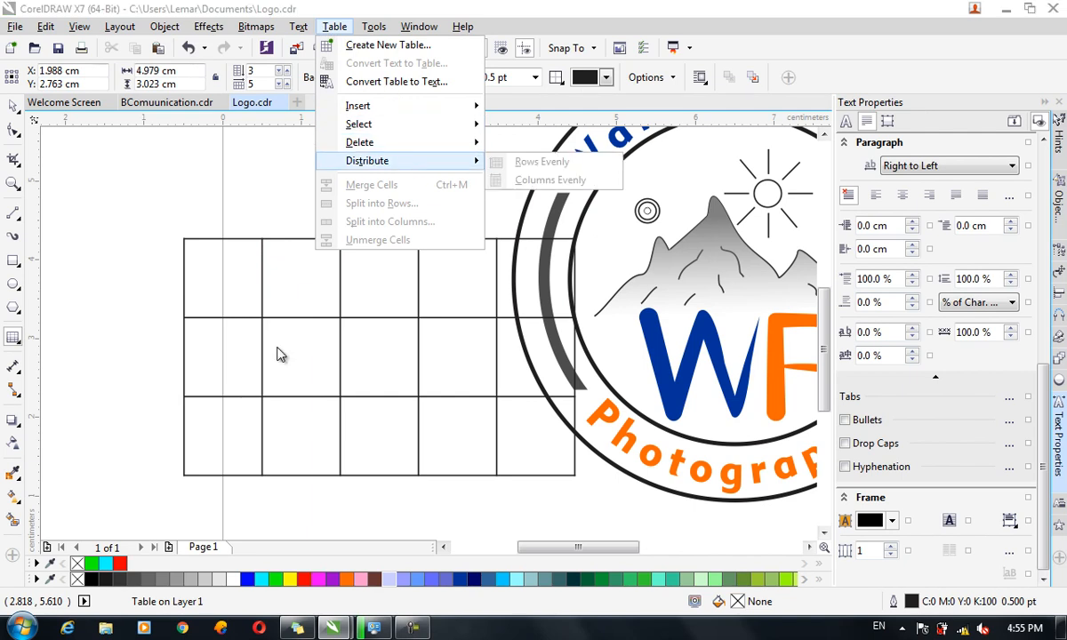
{"action": "left_click", "coordinate": [302, 294]}
{"action": "left_click_drag", "start_coordinate": [271, 318], "coordinate": [278, 356]}
{"action": "left_click_drag", "start_coordinate": [319, 395], "coordinate": [305, 293]}
{"action": "left_click", "coordinate": [305, 433]}
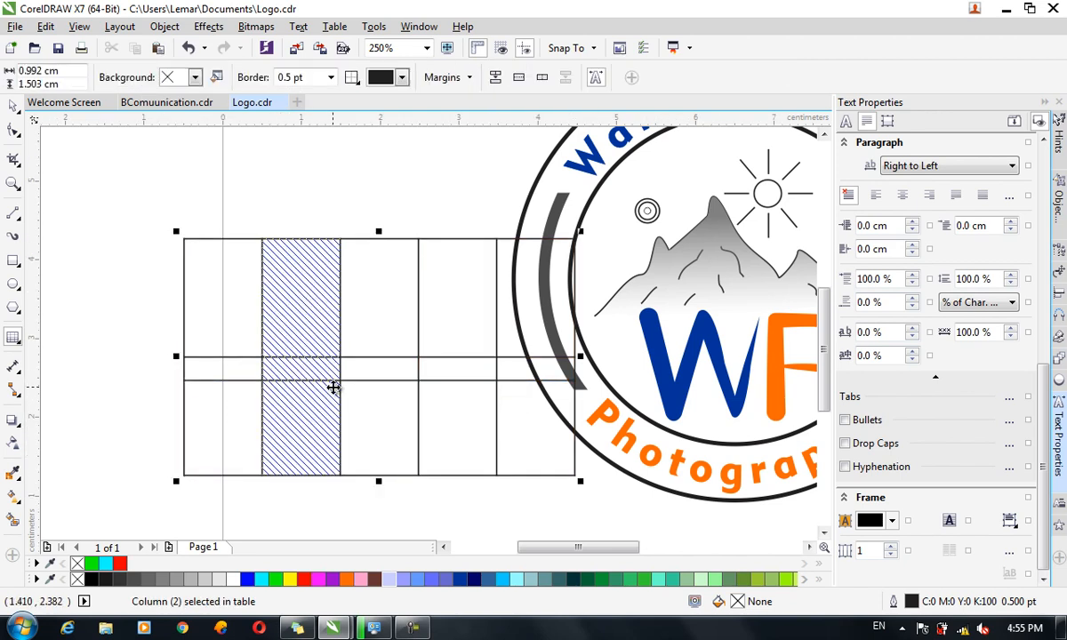
Distribute all table rows evenly in height.
{"action": "left_click", "coordinate": [335, 27]}
{"action": "mouse_move", "coordinate": [458, 162]}
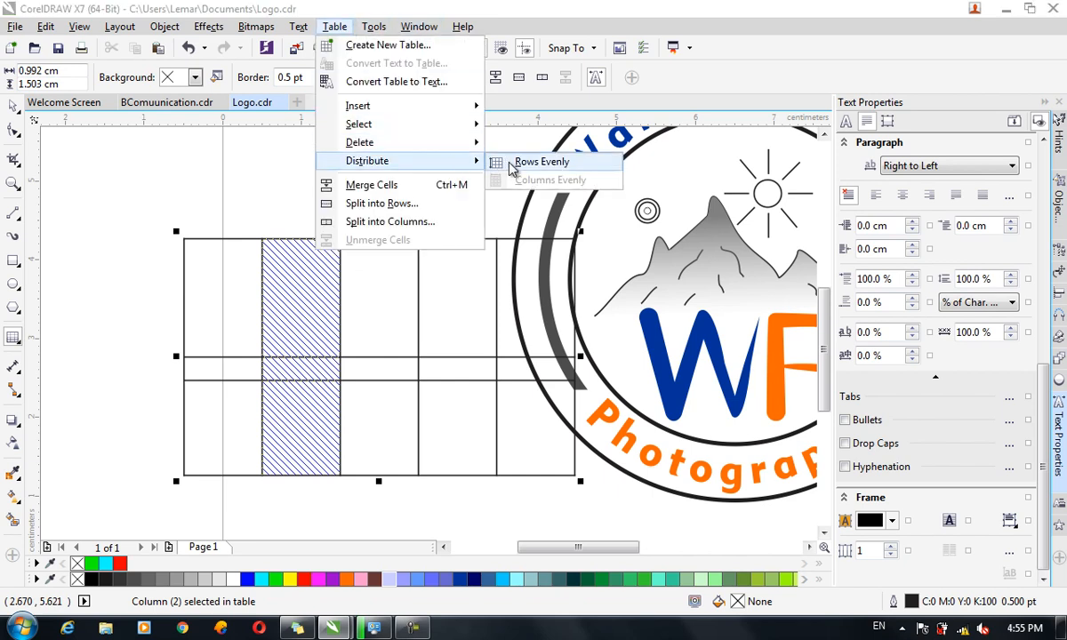
{"action": "left_click", "coordinate": [538, 162]}
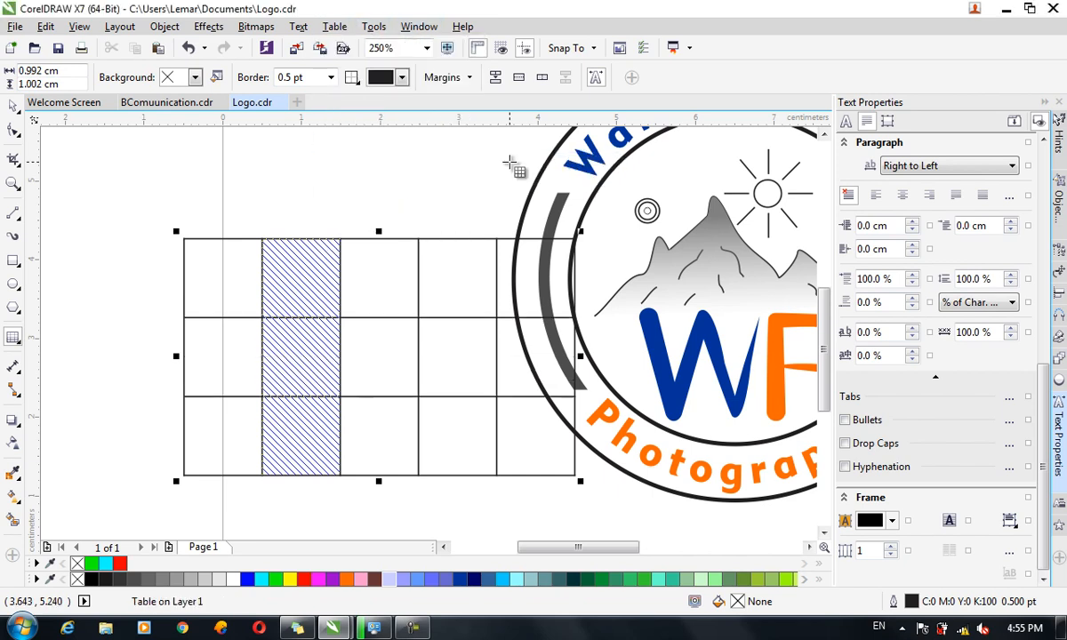
Widen the second column on both sides, then drag-select four cells across the top row.
{"action": "left_click_drag", "start_coordinate": [262, 266], "coordinate": [219, 267]}
{"action": "left_click_drag", "start_coordinate": [339, 276], "coordinate": [368, 277]}
{"action": "left_click_drag", "start_coordinate": [491, 272], "coordinate": [531, 273]}
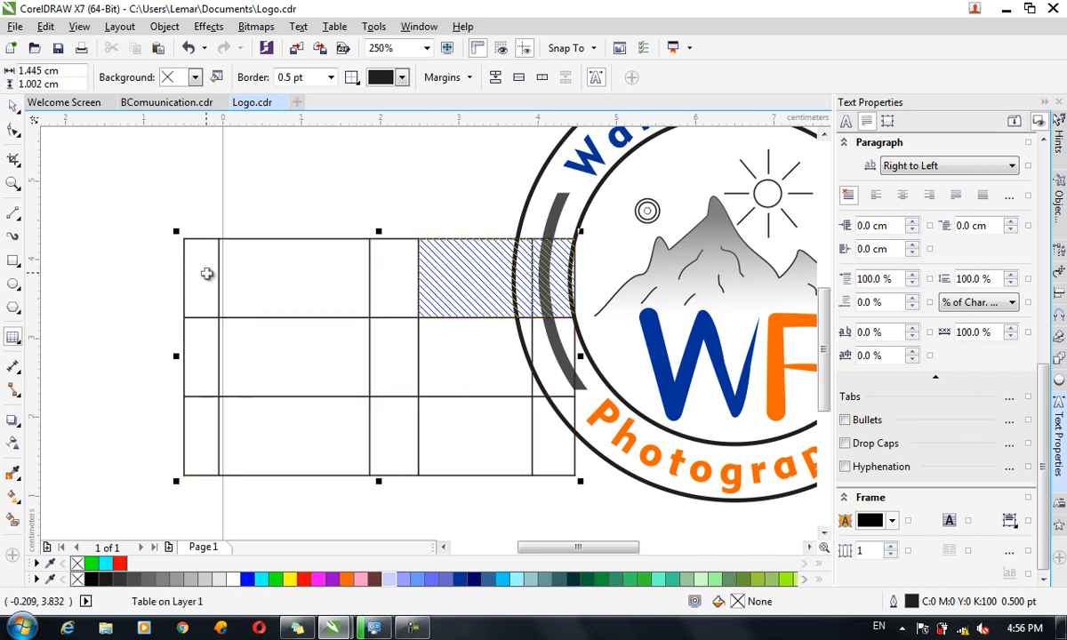
{"action": "left_click_drag", "start_coordinate": [201, 272], "coordinate": [538, 271]}
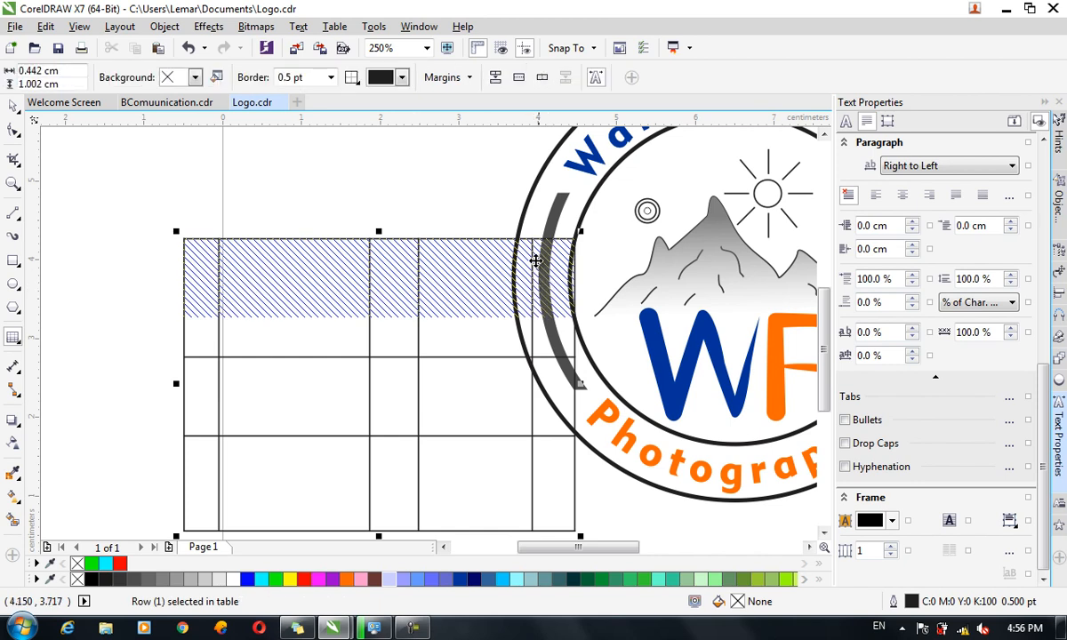
Distribute the columns evenly and merge the top row into one cell.
{"action": "left_click", "coordinate": [334, 27]}
{"action": "mouse_move", "coordinate": [458, 160]}
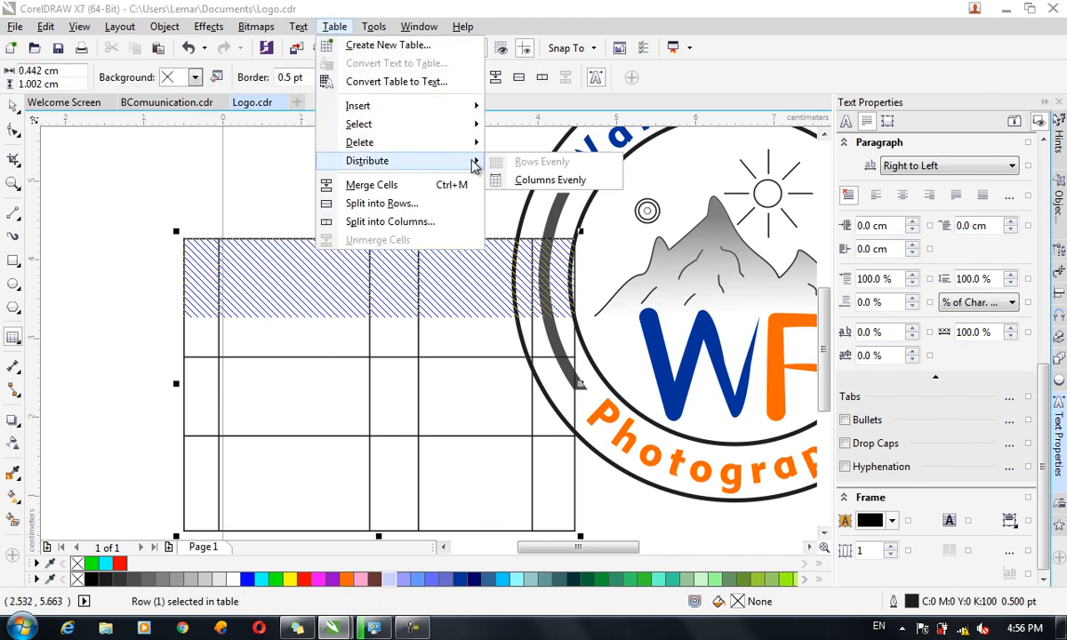
{"action": "left_click", "coordinate": [562, 181]}
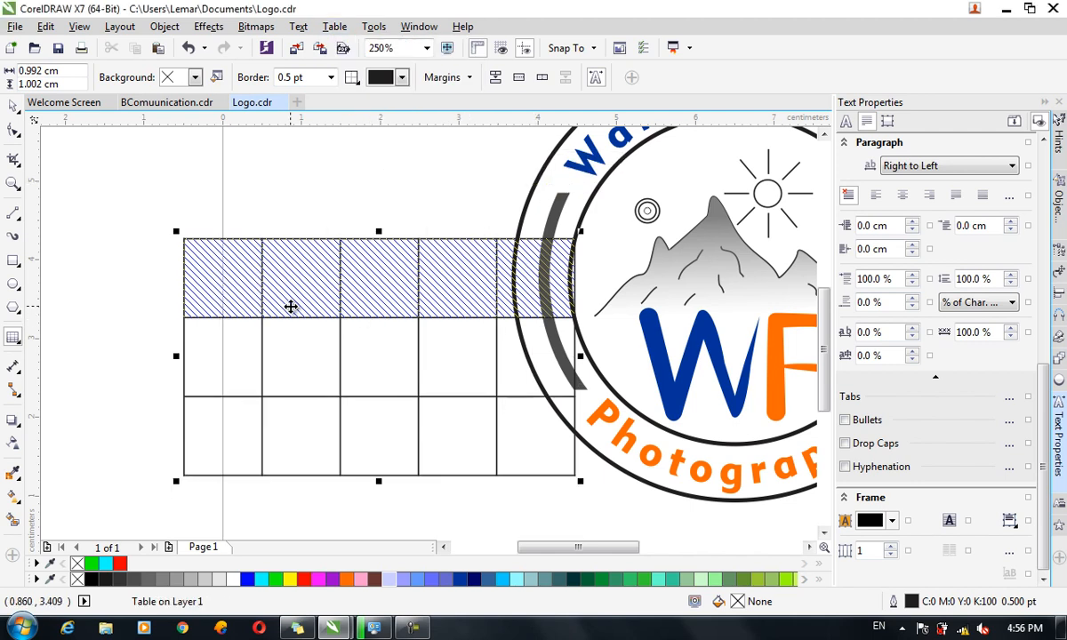
{"action": "left_click", "coordinate": [334, 27]}
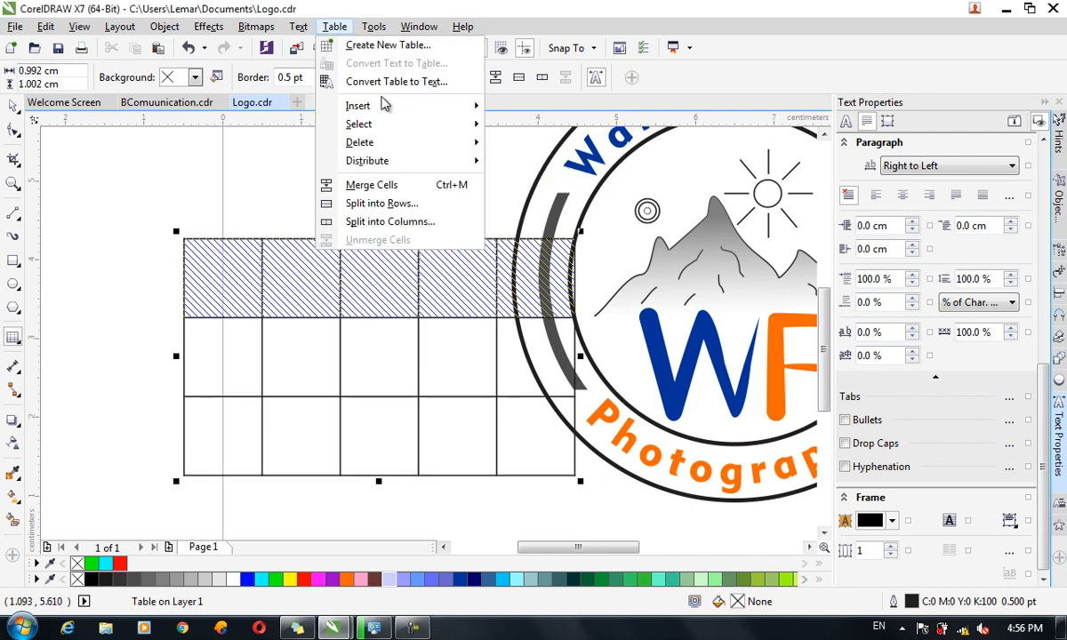
{"action": "left_click", "coordinate": [404, 191]}
Add a new line in the merged top cell, then select the merged row and cells below.
{"action": "left_click", "coordinate": [399, 344]}
{"action": "left_click", "coordinate": [384, 262]}
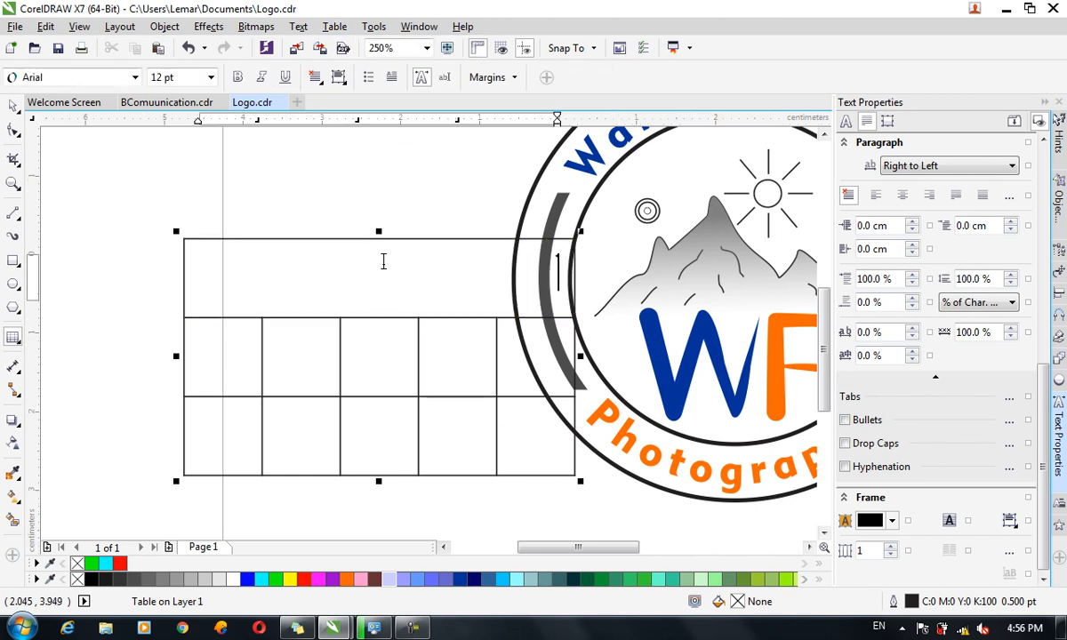
{"action": "key", "text": "Return"}
{"action": "left_click", "coordinate": [334, 26]}
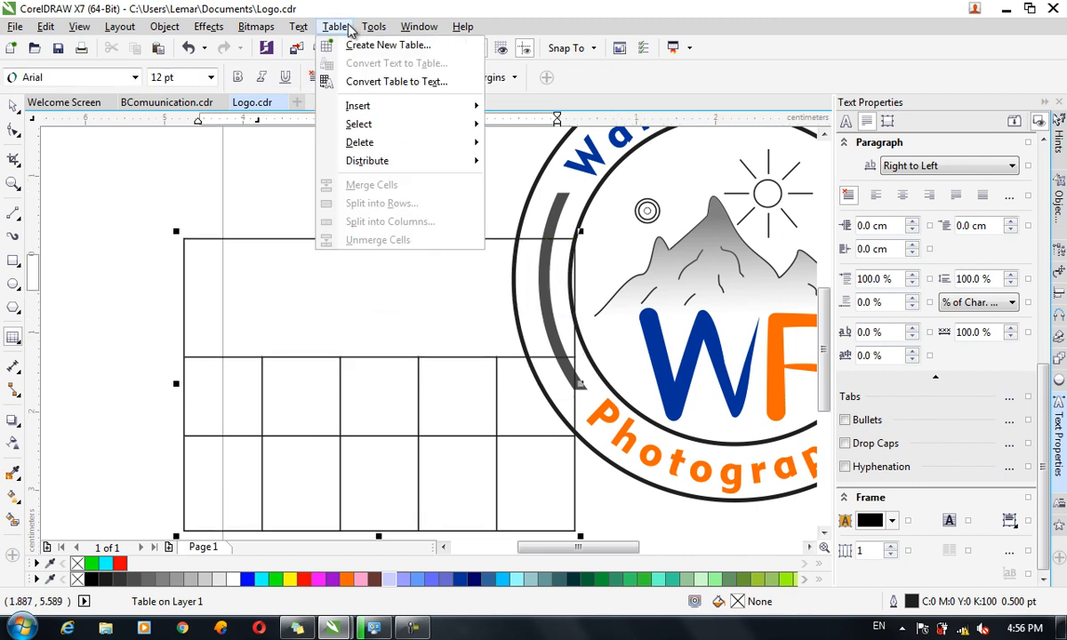
{"action": "mouse_move", "coordinate": [367, 160]}
{"action": "left_click", "coordinate": [402, 276]}
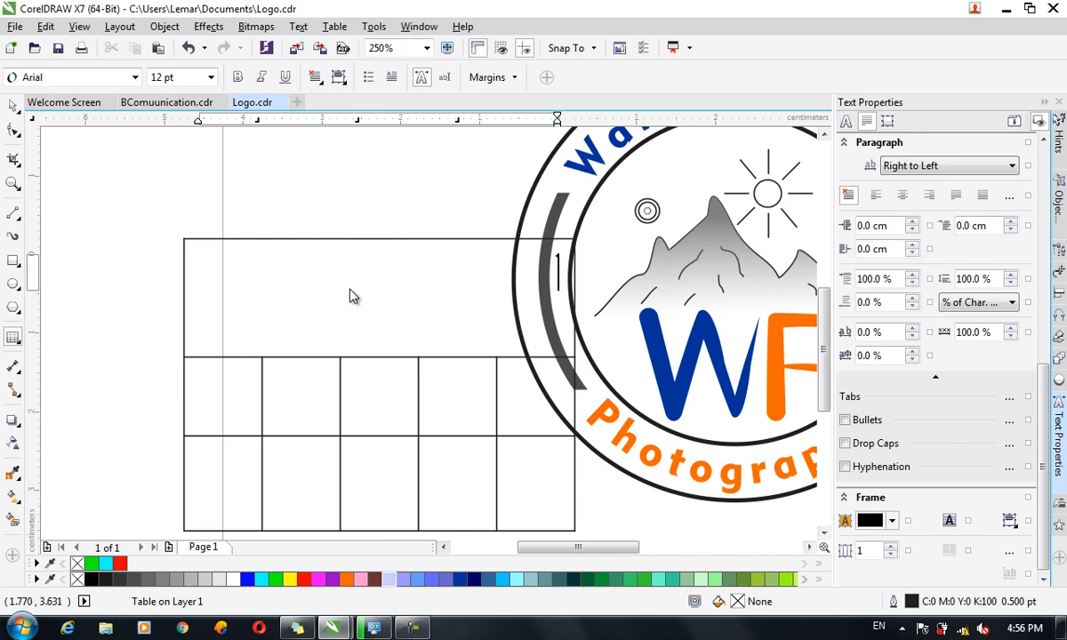
{"action": "mouse_move", "coordinate": [388, 333]}
{"action": "left_mouse_down"}
{"action": "mouse_move", "coordinate": [571, 374]}
{"action": "mouse_move", "coordinate": [519, 340]}
{"action": "left_mouse_up"}
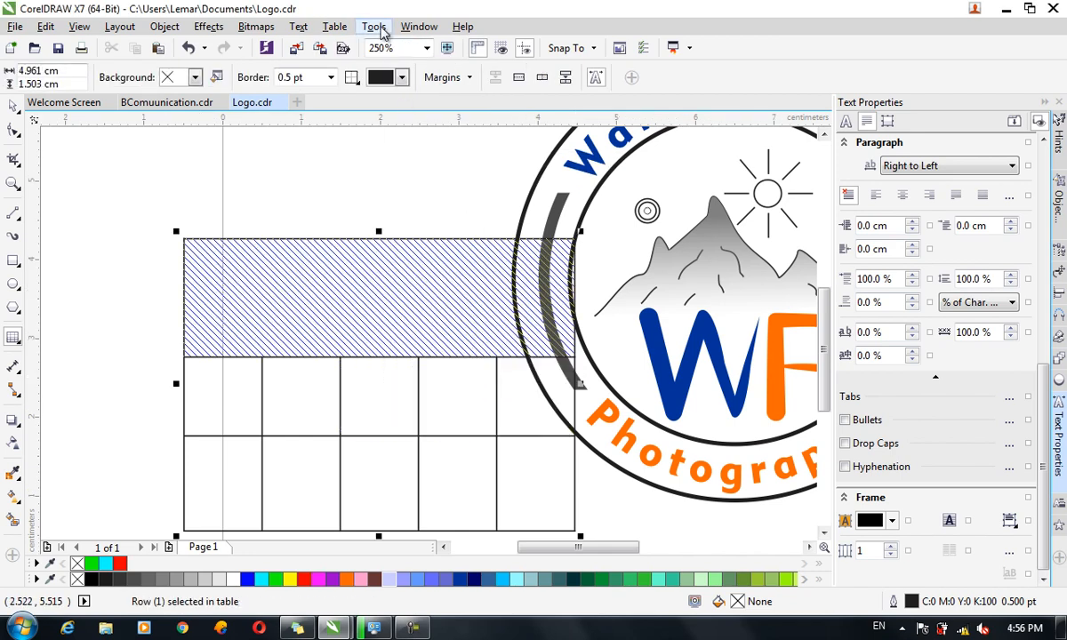
Split the merged top cell into four rows.
{"action": "left_click", "coordinate": [336, 27]}
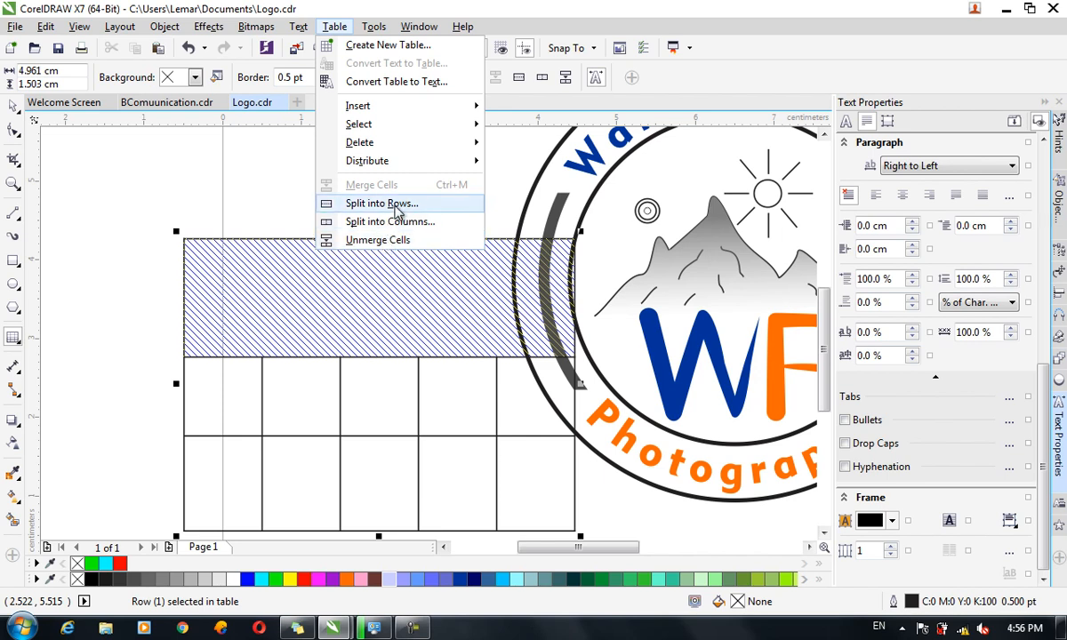
{"action": "left_click", "coordinate": [397, 205]}
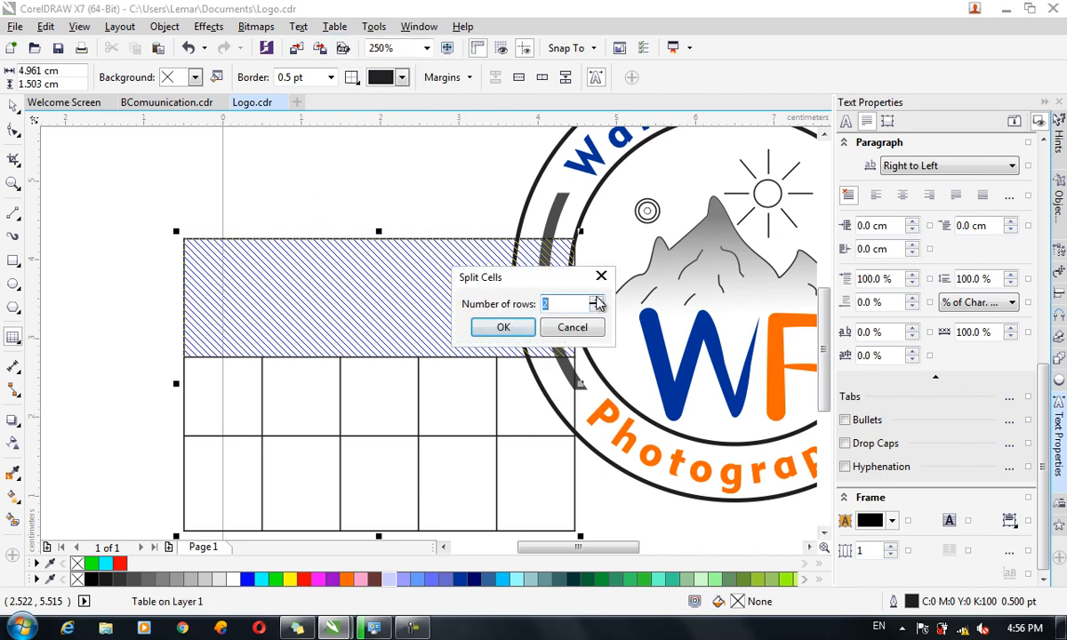
{"action": "left_click", "coordinate": [503, 327]}
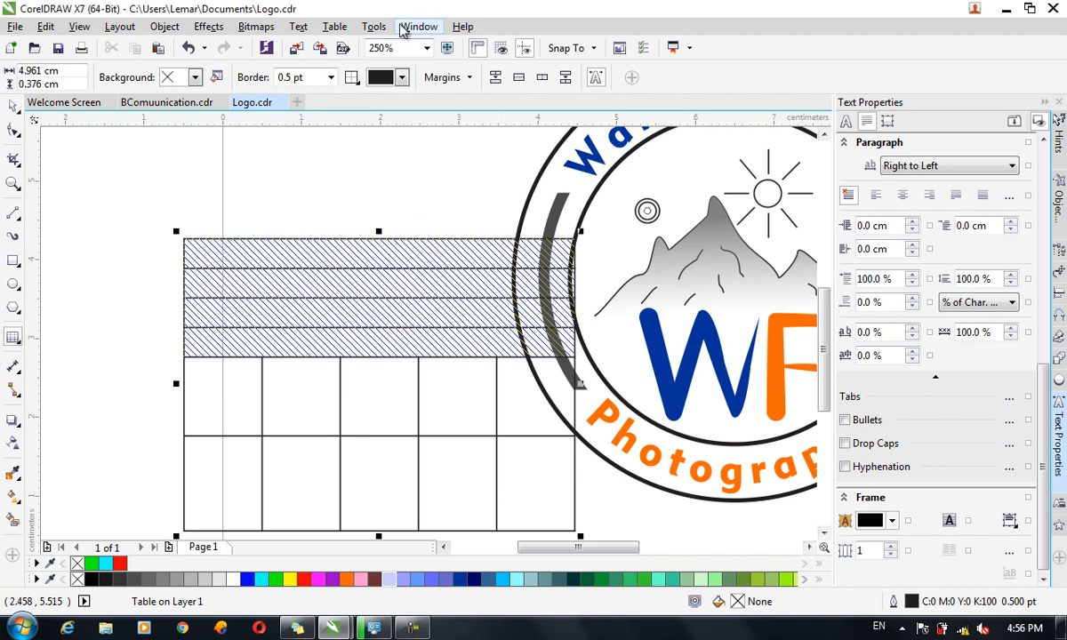
Split the selected merged cells into two columns.
{"action": "left_click", "coordinate": [334, 27]}
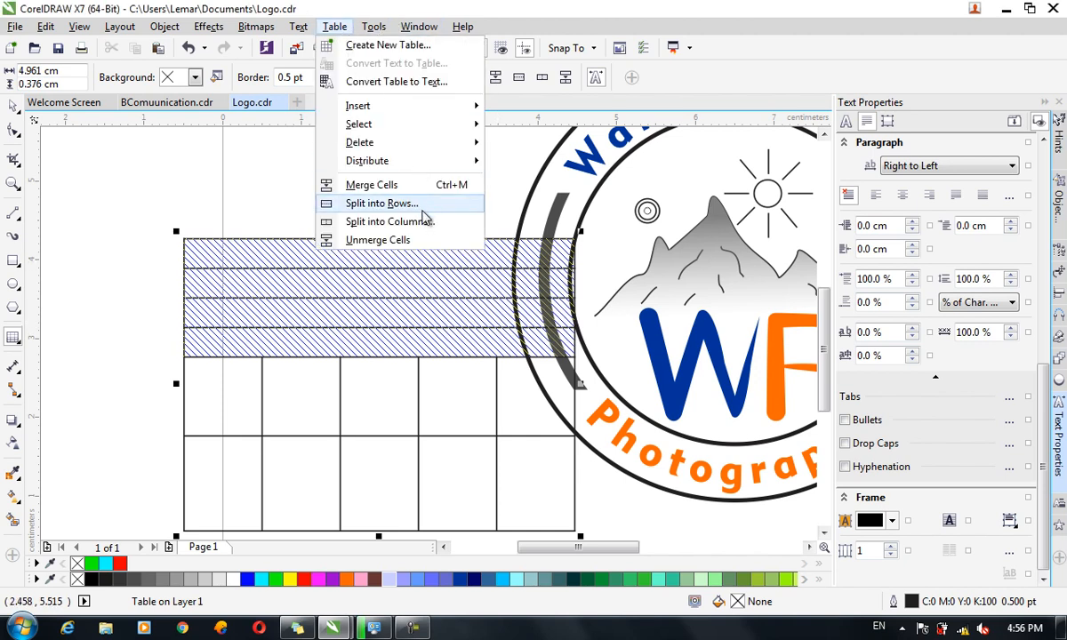
{"action": "left_click", "coordinate": [418, 223]}
{"action": "left_click", "coordinate": [502, 317]}
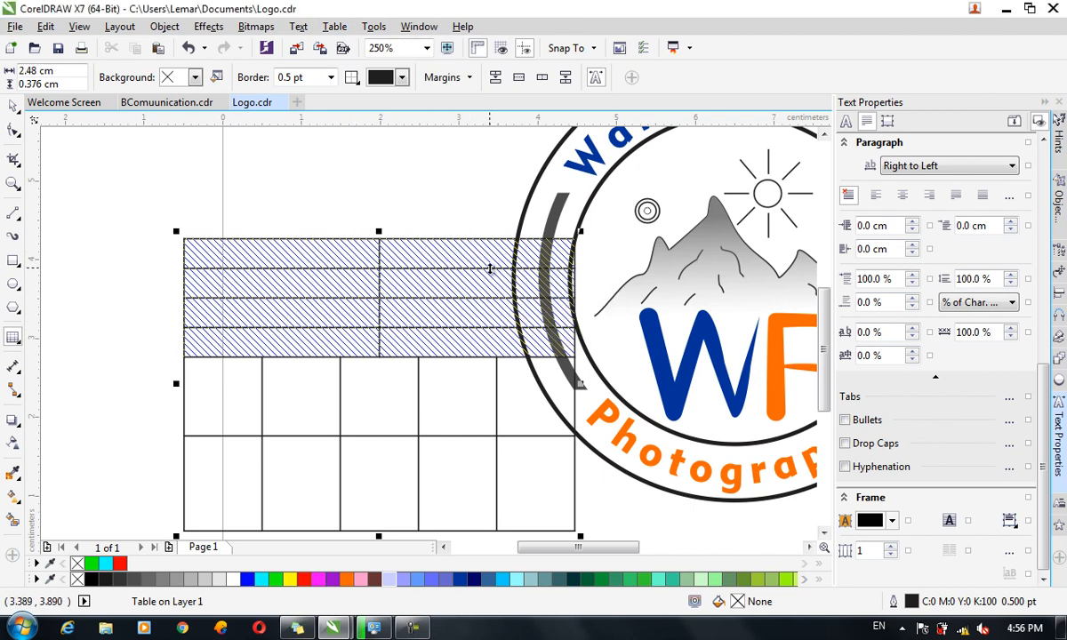
{"action": "left_click", "coordinate": [464, 410]}
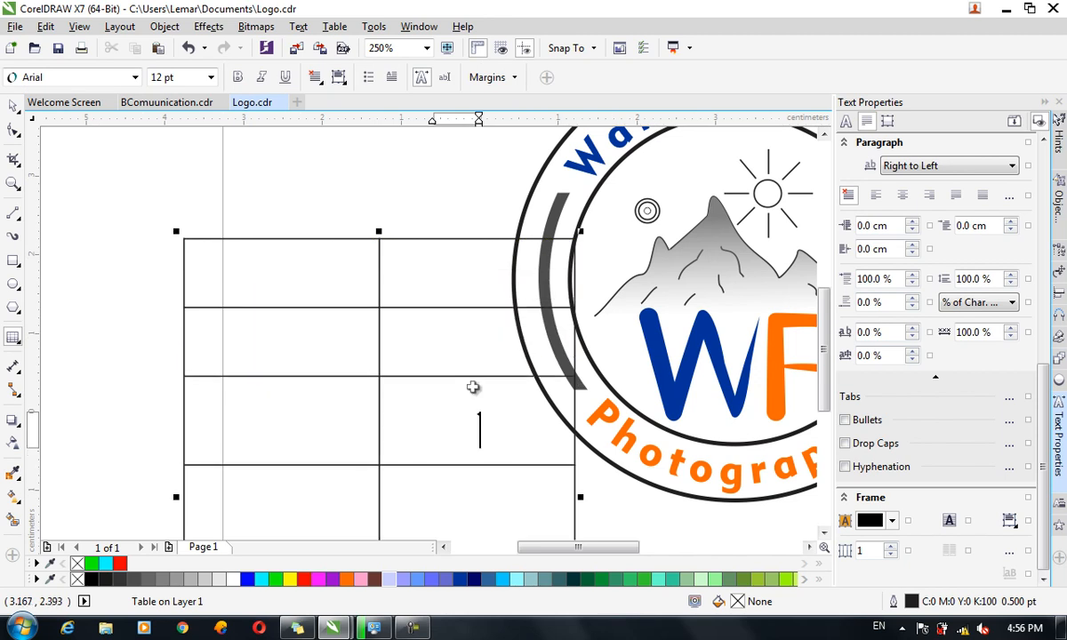
Drag the table up and left clear of the WP logo, leaving it 4.979 × 6.602 cm.
{"action": "scroll", "coordinate": [446, 399], "scroll_direction": "down", "scroll_amount": 4}
{"action": "scroll", "coordinate": [446, 399], "scroll_direction": "up", "scroll_amount": 3}
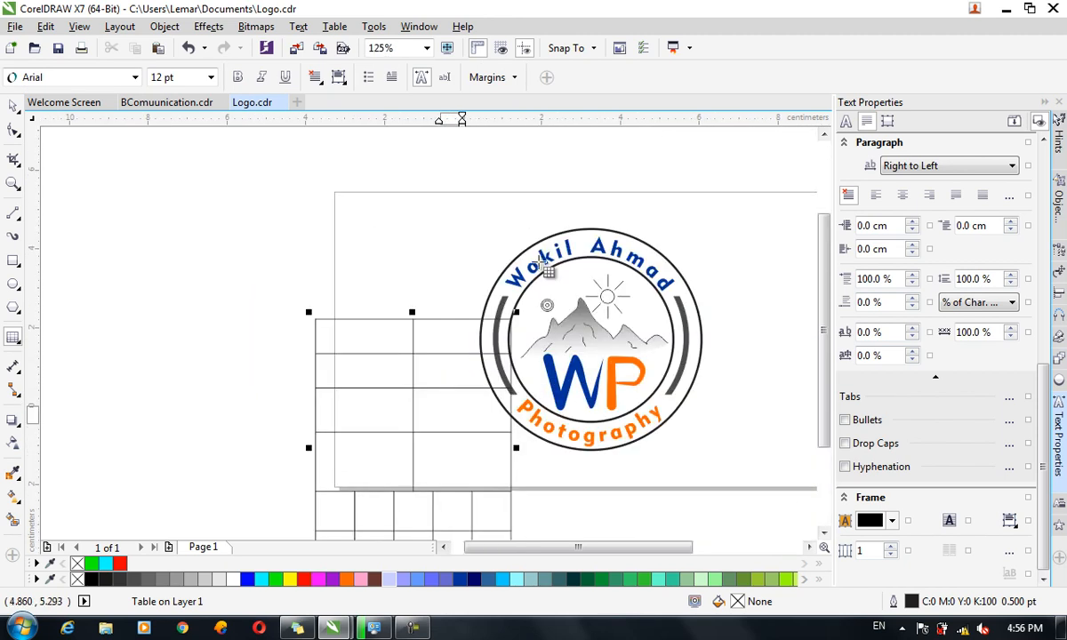
{"action": "left_click", "coordinate": [12, 105]}
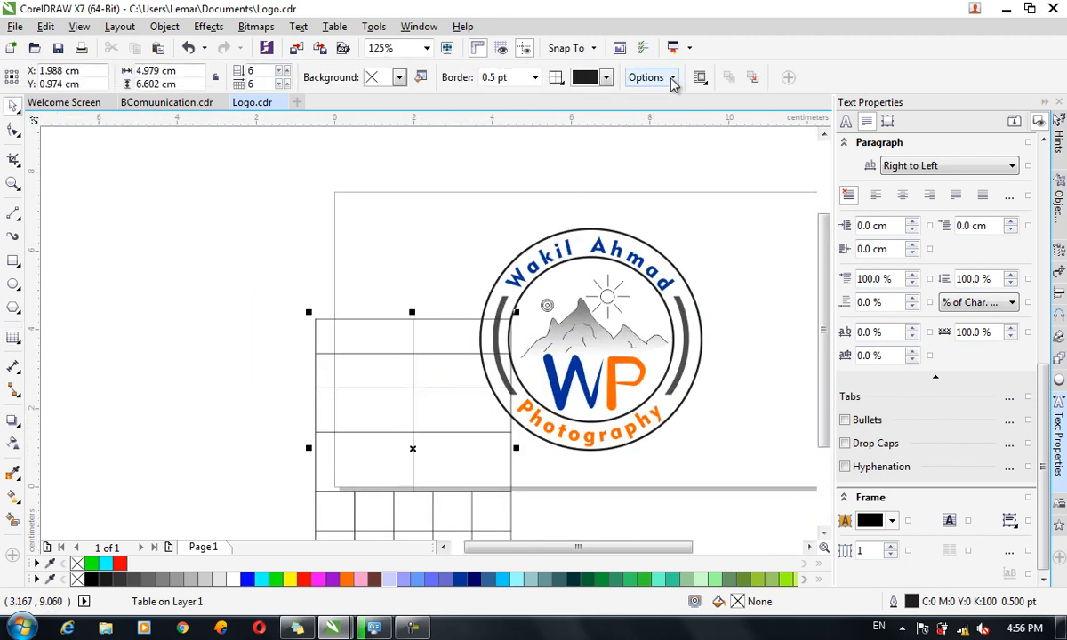
{"action": "left_click", "coordinate": [672, 80]}
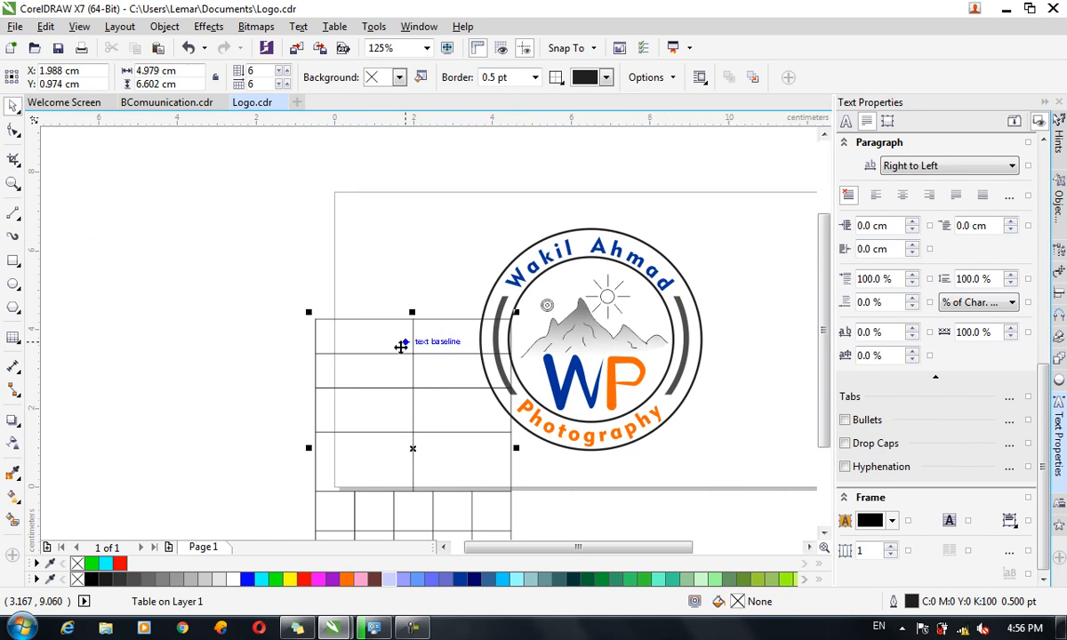
{"action": "left_click_drag", "start_coordinate": [383, 353], "coordinate": [284, 190]}
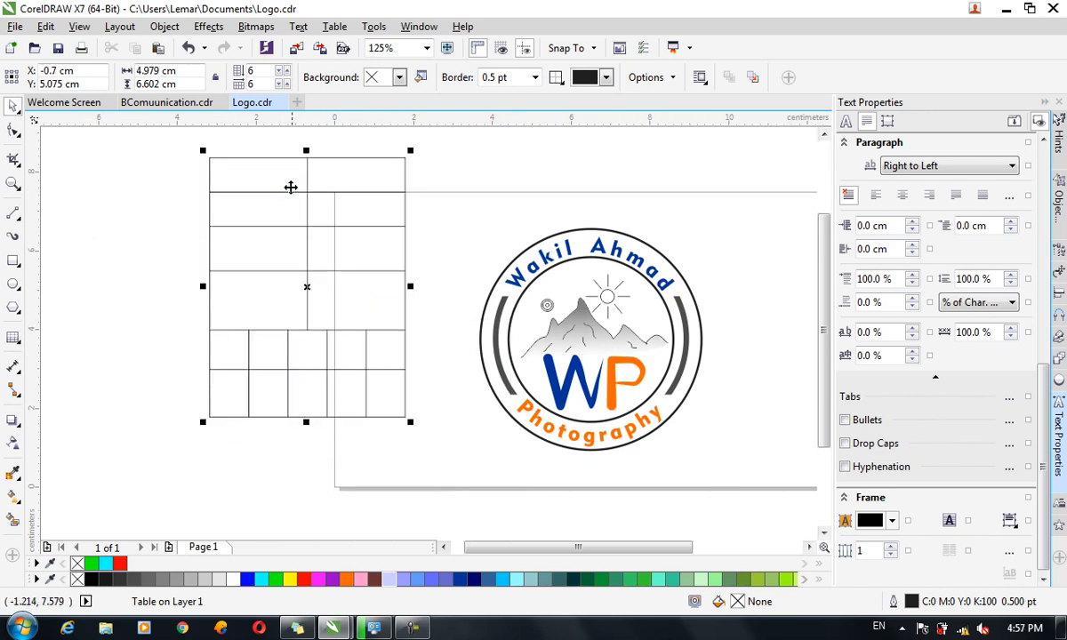
{"action": "left_click", "coordinate": [338, 27]}
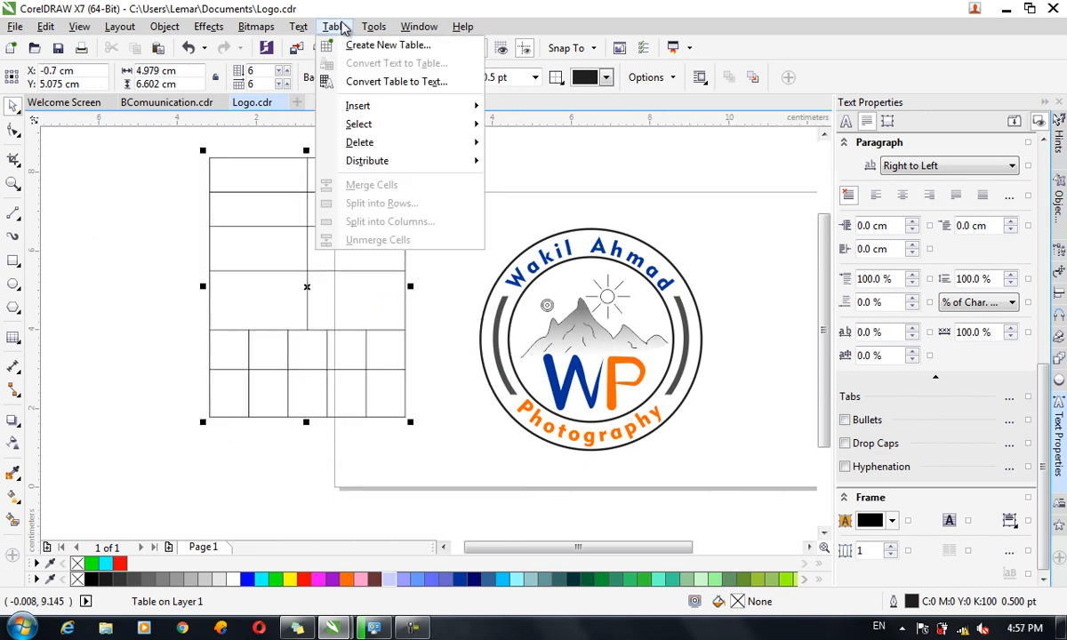
{"action": "mouse_move", "coordinate": [374, 34]}
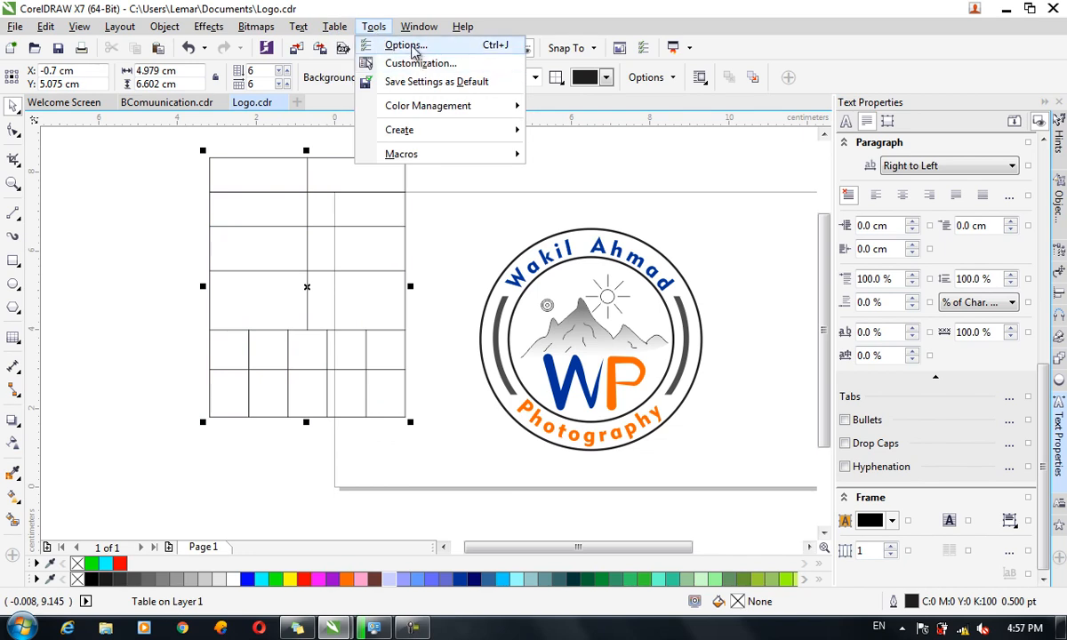
Open Tools > Options, move the dialog higher, and show the Workspace page.
{"action": "left_click", "coordinate": [410, 47]}
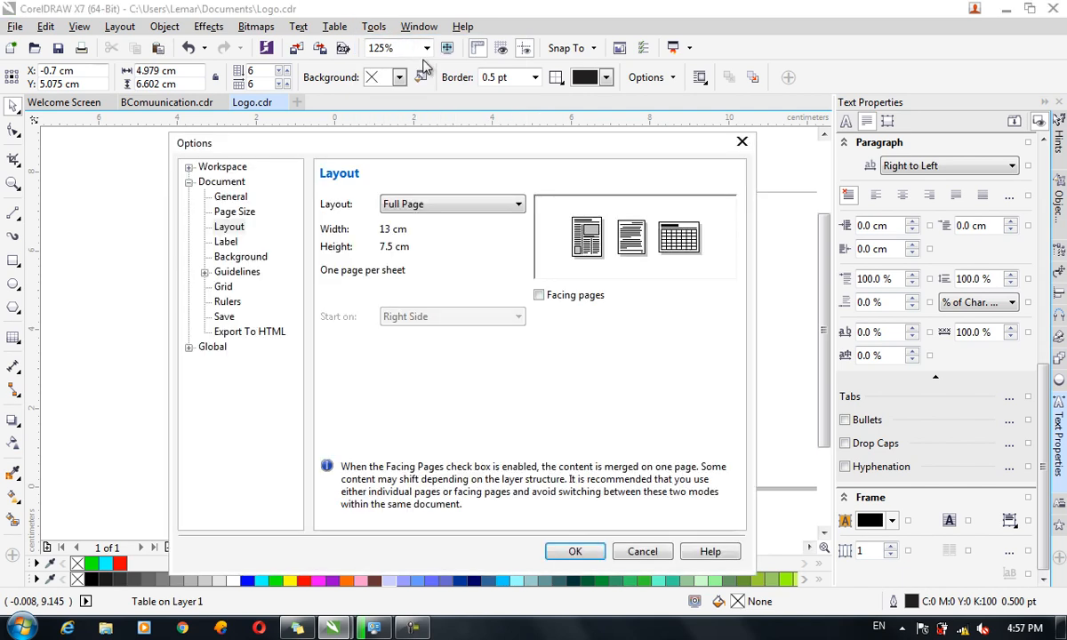
{"action": "left_click_drag", "start_coordinate": [417, 140], "coordinate": [402, 32]}
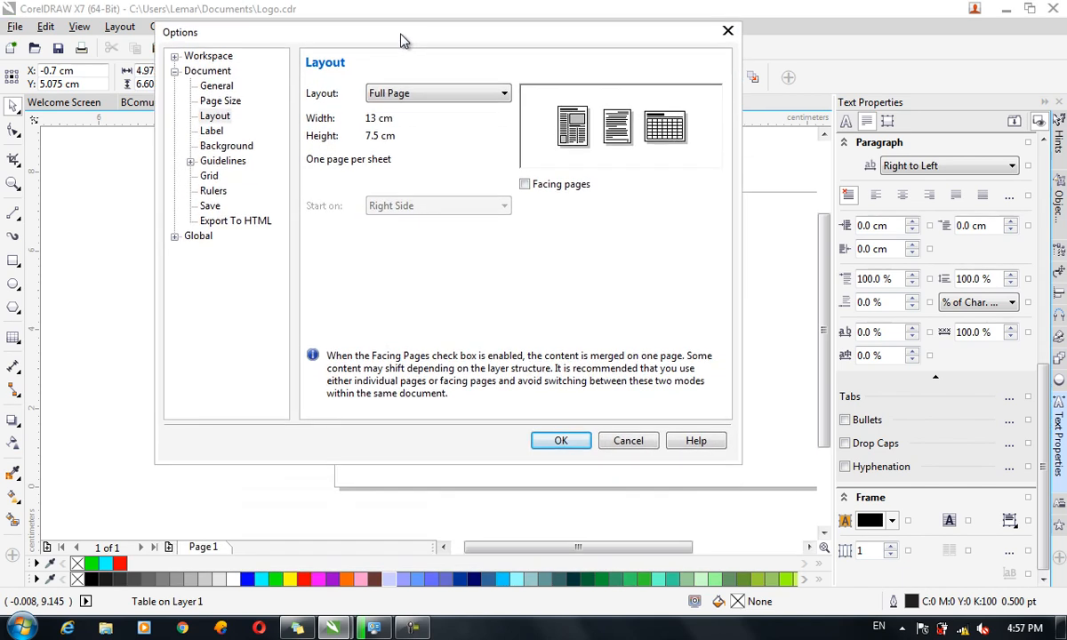
{"action": "left_click", "coordinate": [224, 58]}
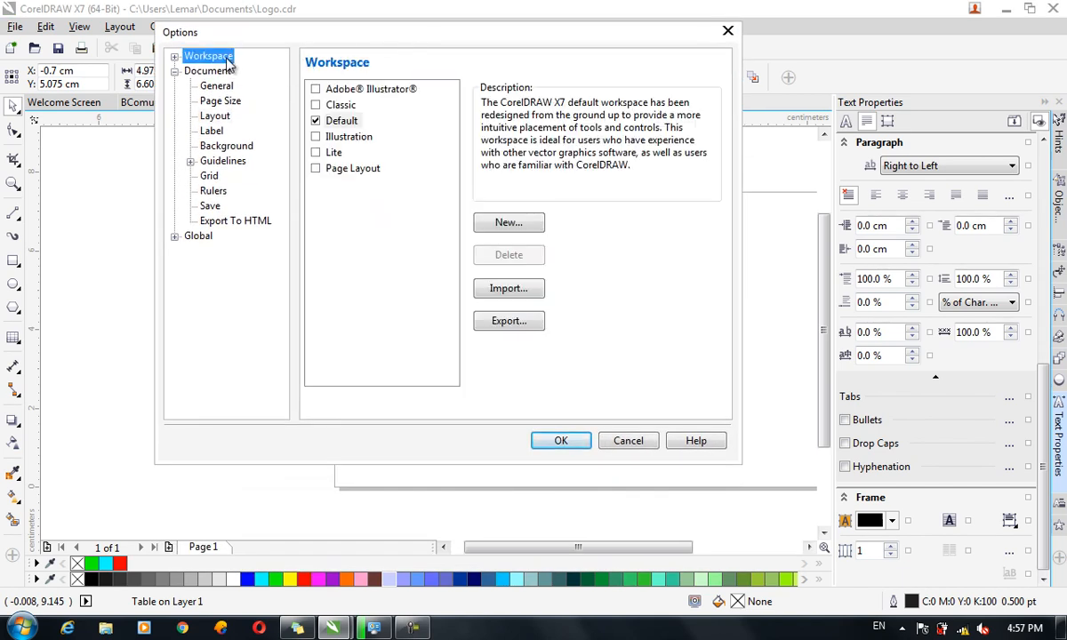
Preview the Default, Classic, Illustration, Lite and Page Layout workspaces, then apply Classic.
{"action": "left_click", "coordinate": [338, 127]}
{"action": "left_click", "coordinate": [349, 108]}
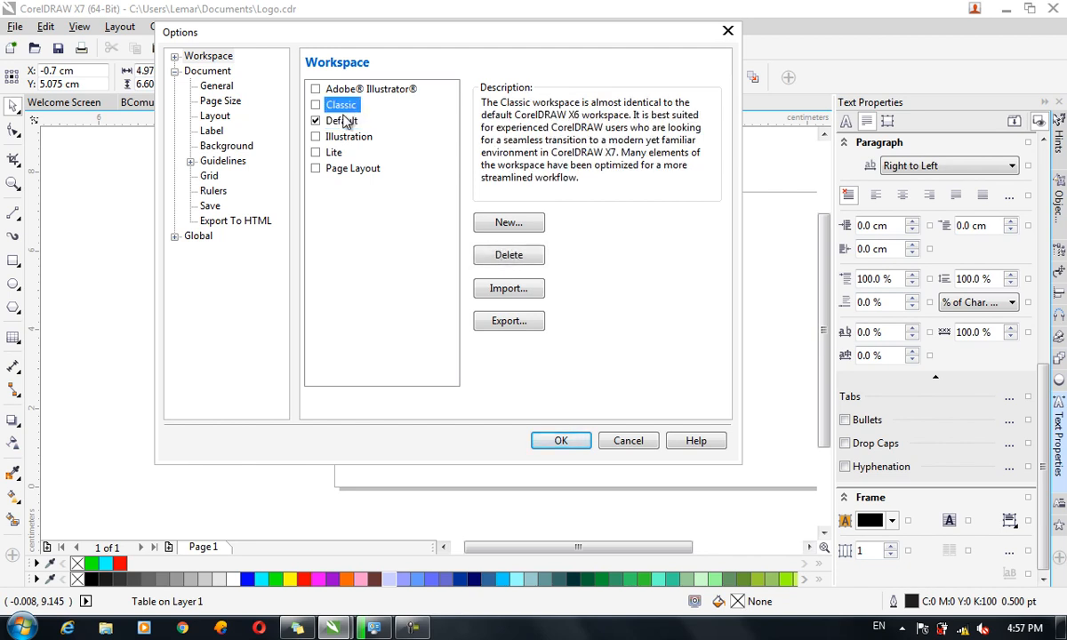
{"action": "left_click", "coordinate": [343, 138]}
{"action": "left_click", "coordinate": [334, 154]}
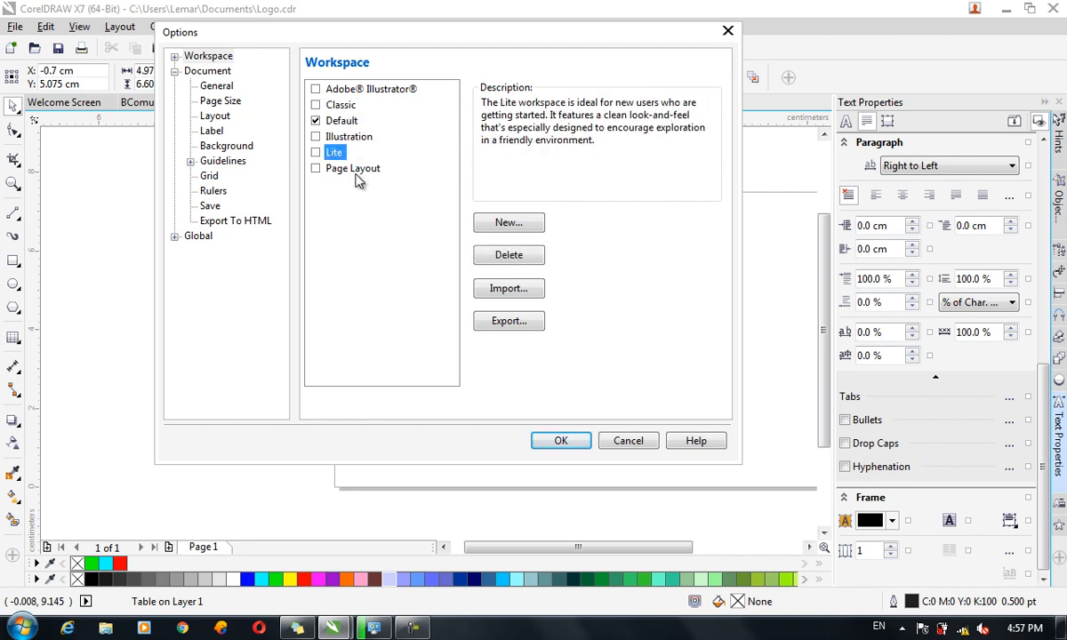
{"action": "left_click", "coordinate": [338, 168]}
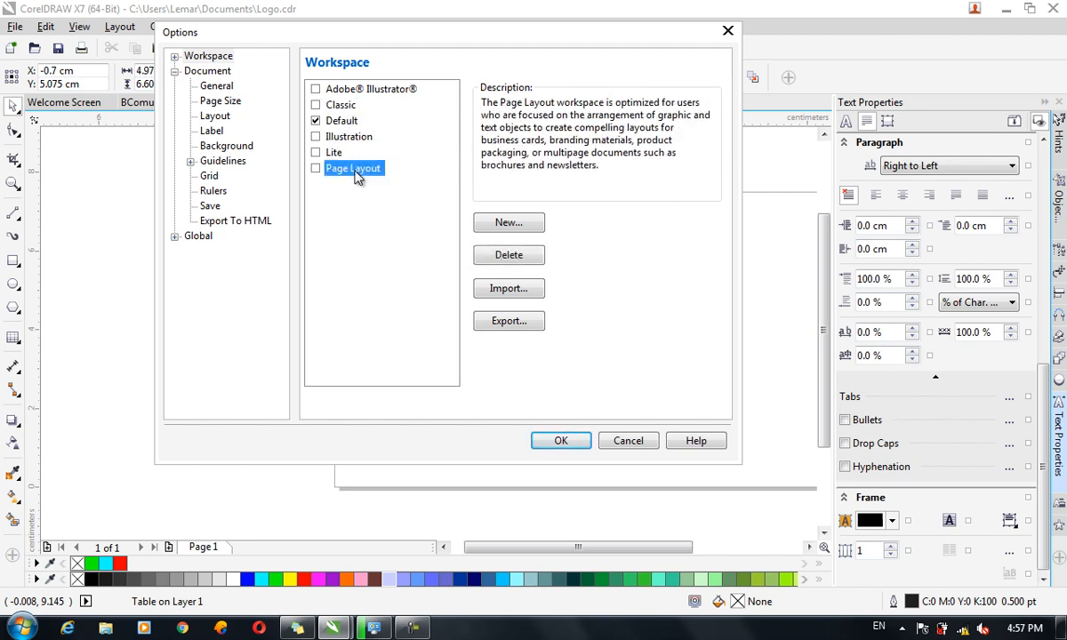
{"action": "left_click", "coordinate": [330, 124]}
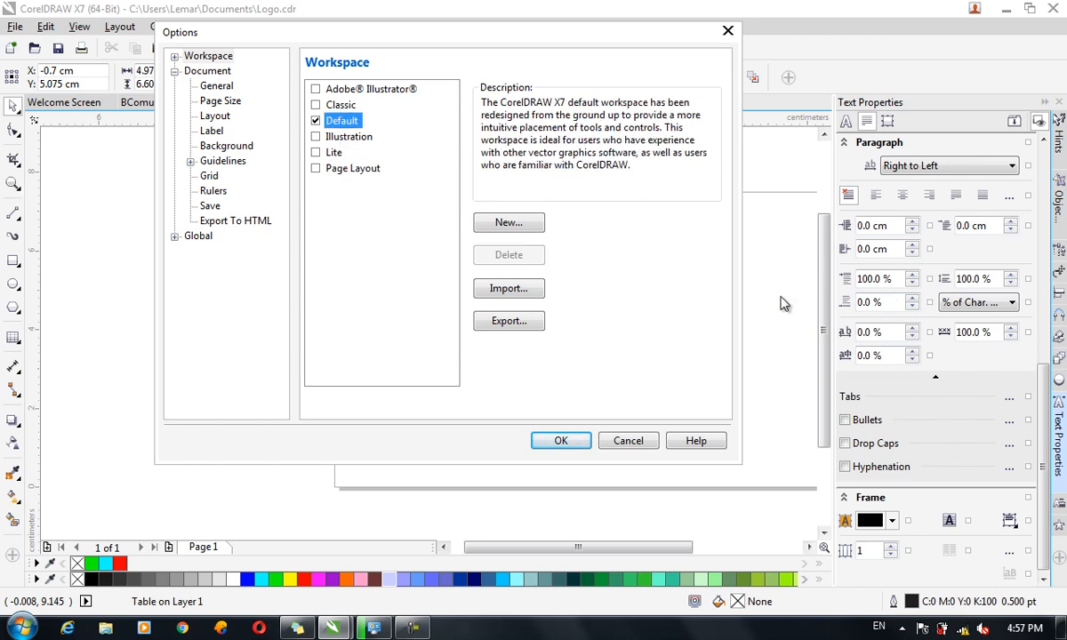
{"action": "left_click", "coordinate": [329, 106]}
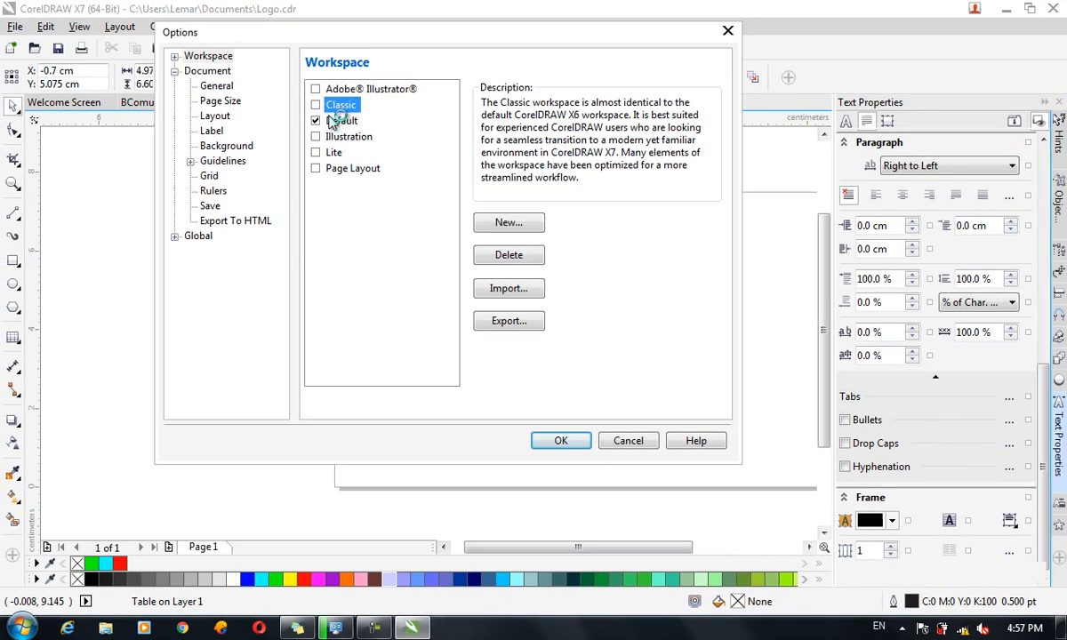
{"action": "left_click", "coordinate": [317, 105]}
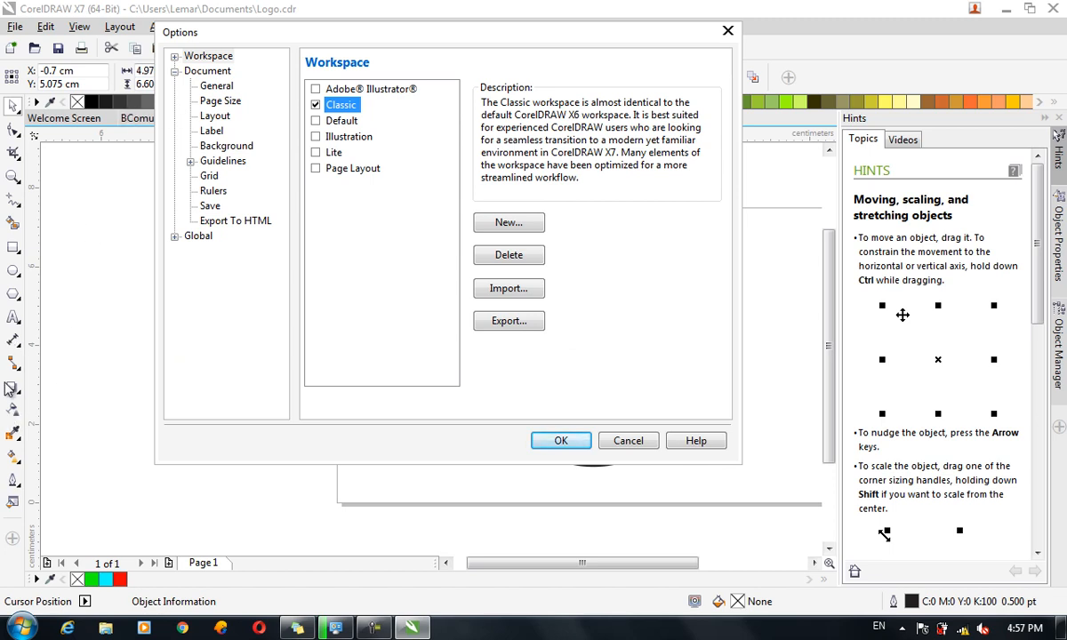
Review General (toggling Fill open curves) and Page Size, then view Layout: Full Page, 13 × 7.5 cm.
{"action": "left_click", "coordinate": [219, 87]}
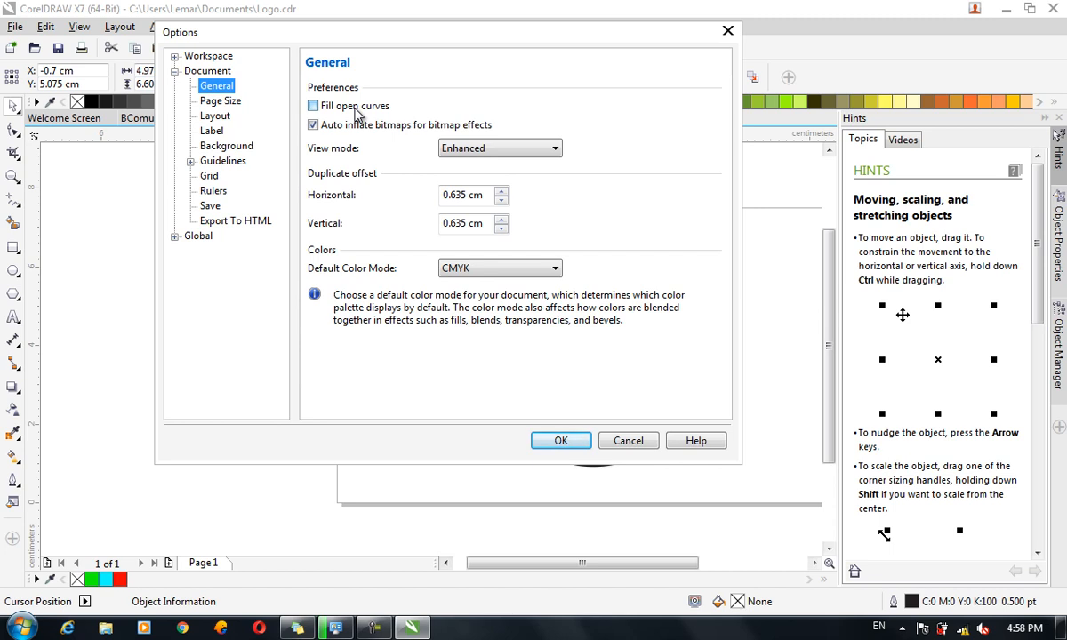
{"action": "left_click", "coordinate": [355, 109]}
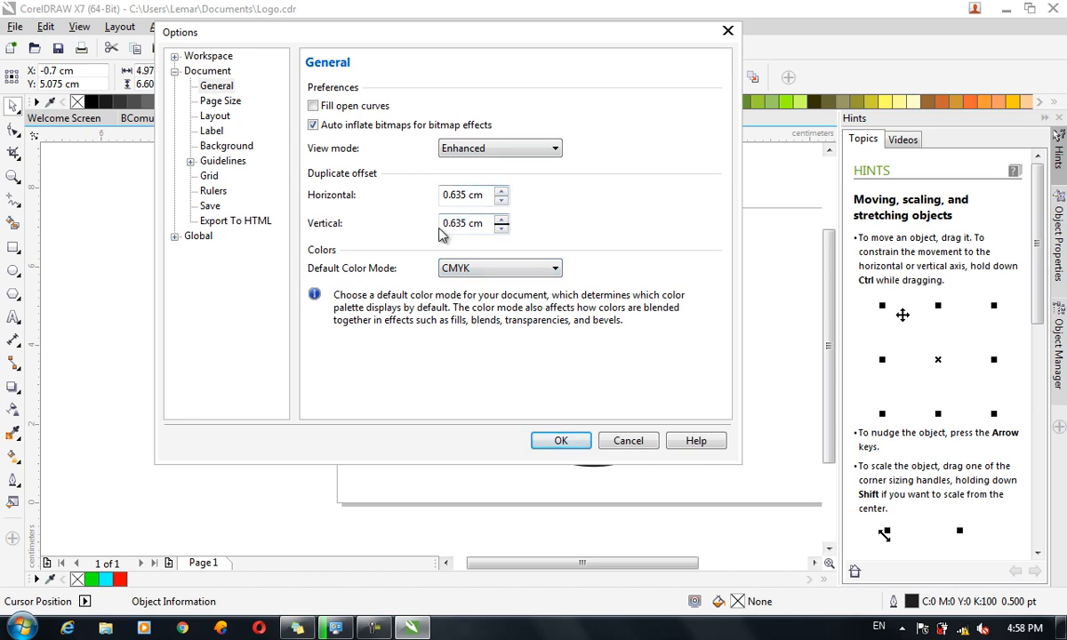
{"action": "left_click", "coordinate": [237, 104]}
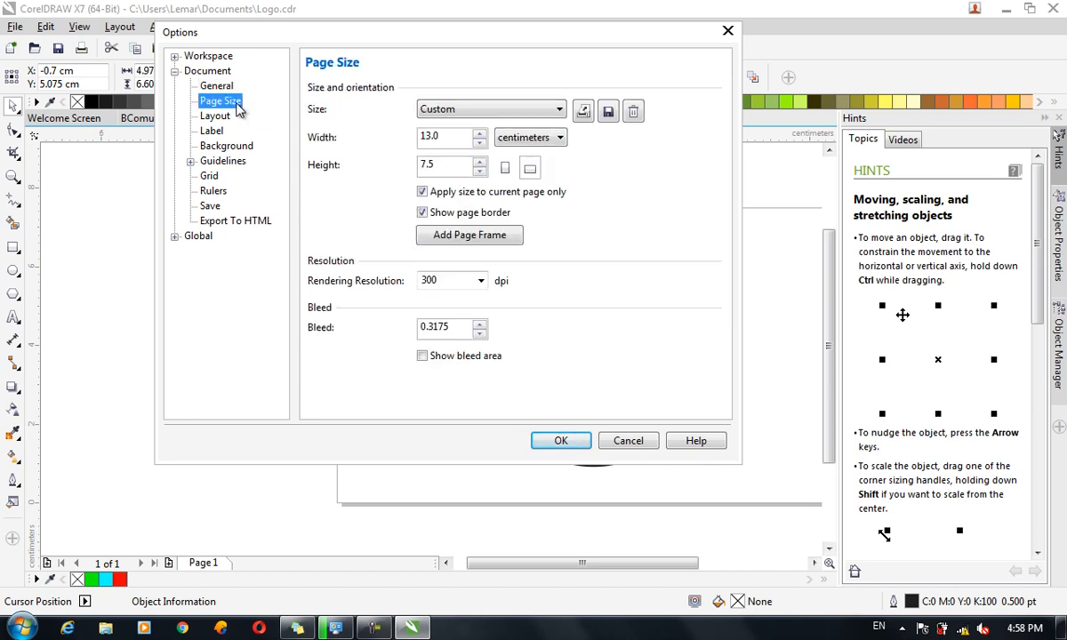
{"action": "left_click", "coordinate": [218, 118]}
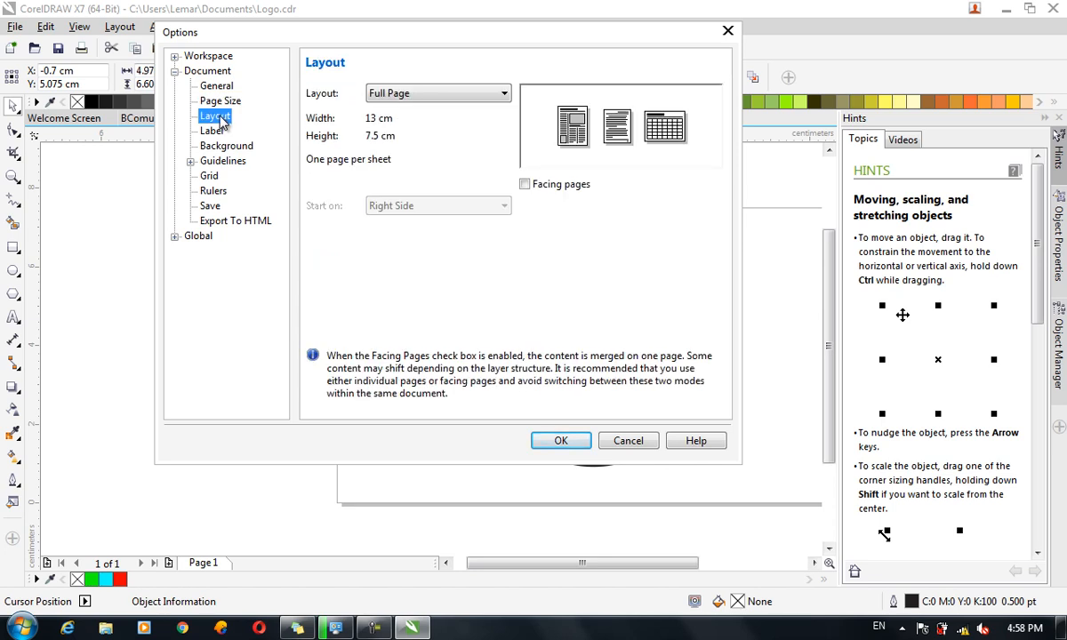
Try the Tri-Fold Brochure, Top-Fold Card, Side-Fold Card and Tent Card page layouts.
{"action": "left_click", "coordinate": [412, 98]}
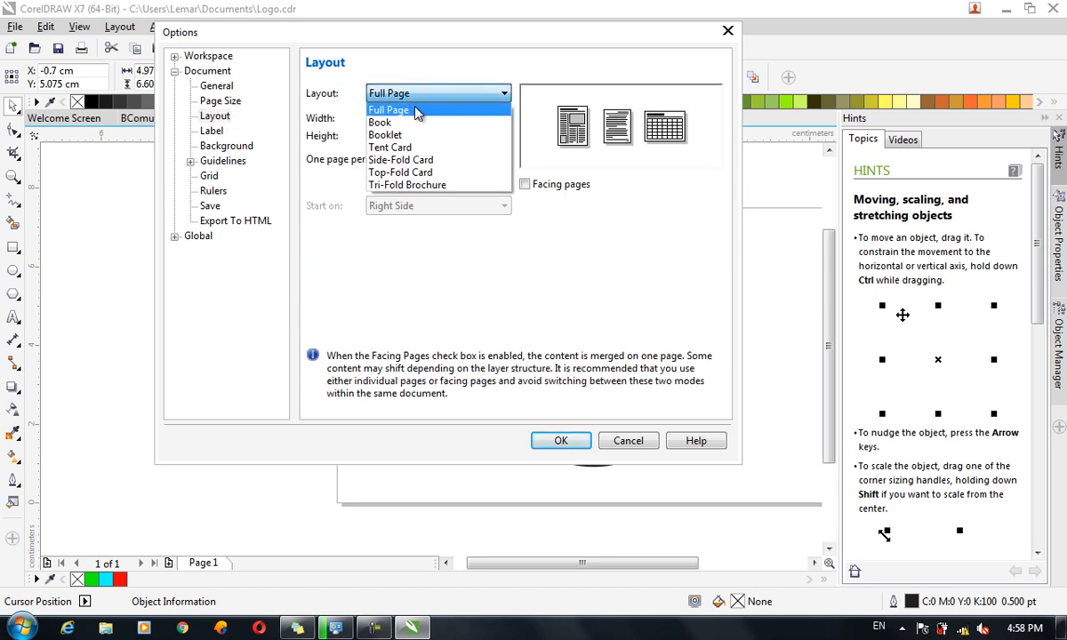
{"action": "left_click", "coordinate": [411, 185]}
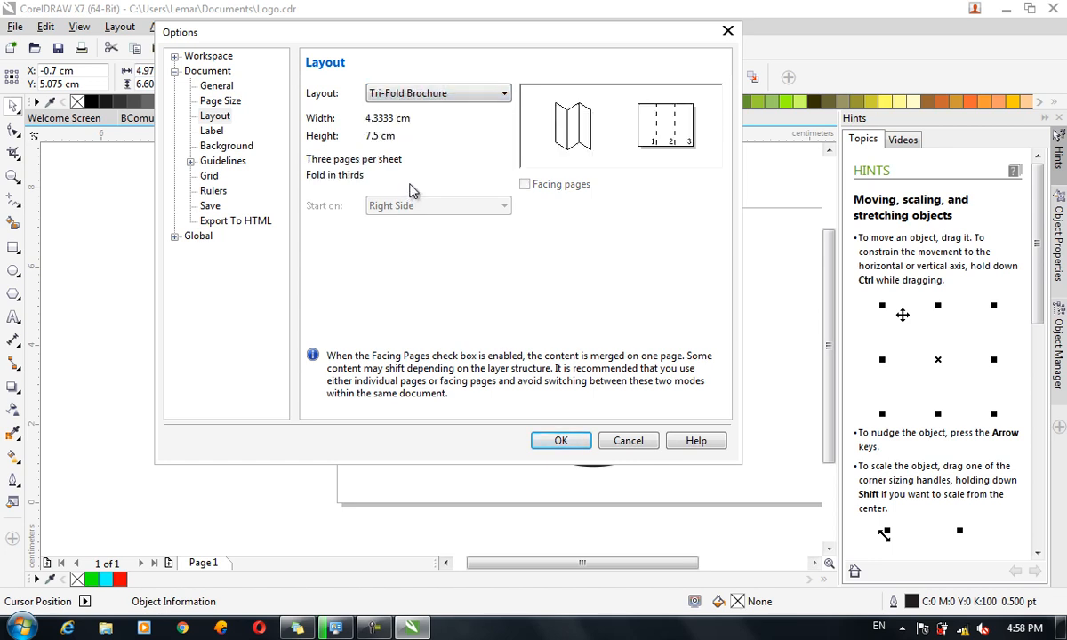
{"action": "left_click", "coordinate": [391, 94]}
{"action": "left_click", "coordinate": [400, 173]}
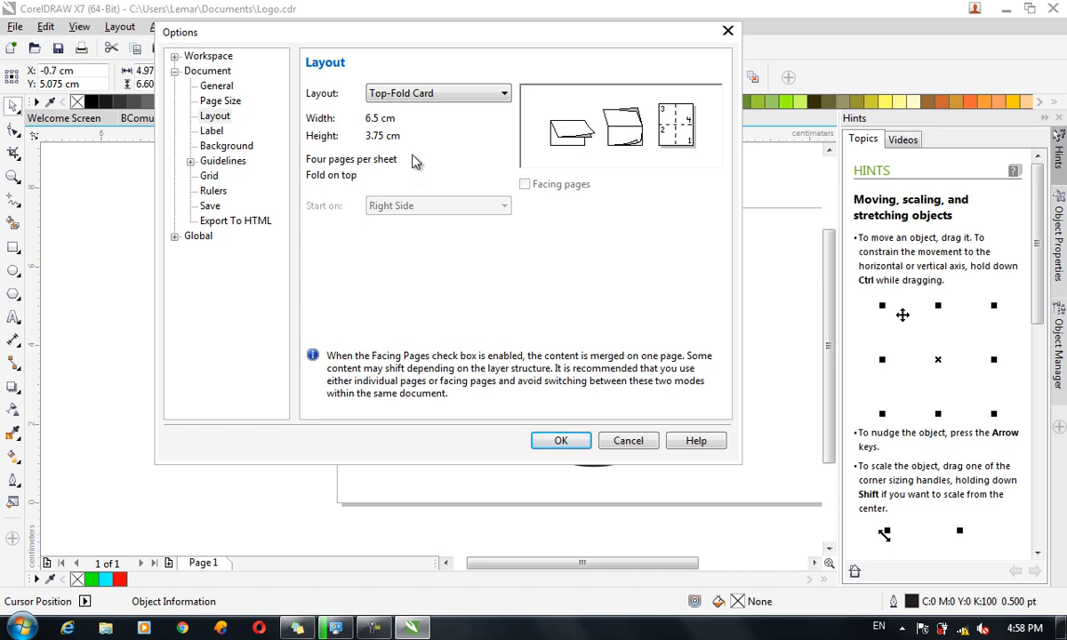
{"action": "left_click", "coordinate": [409, 94]}
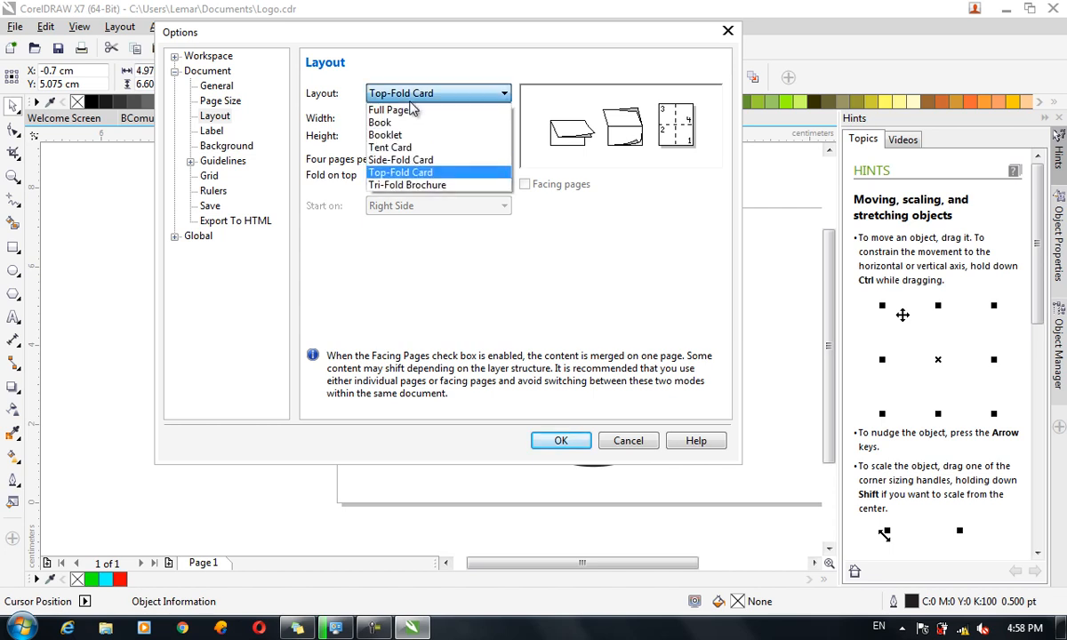
{"action": "left_click", "coordinate": [423, 162]}
{"action": "left_click", "coordinate": [446, 98]}
{"action": "scroll", "coordinate": [440, 113], "scroll_direction": "up", "scroll_amount": 1}
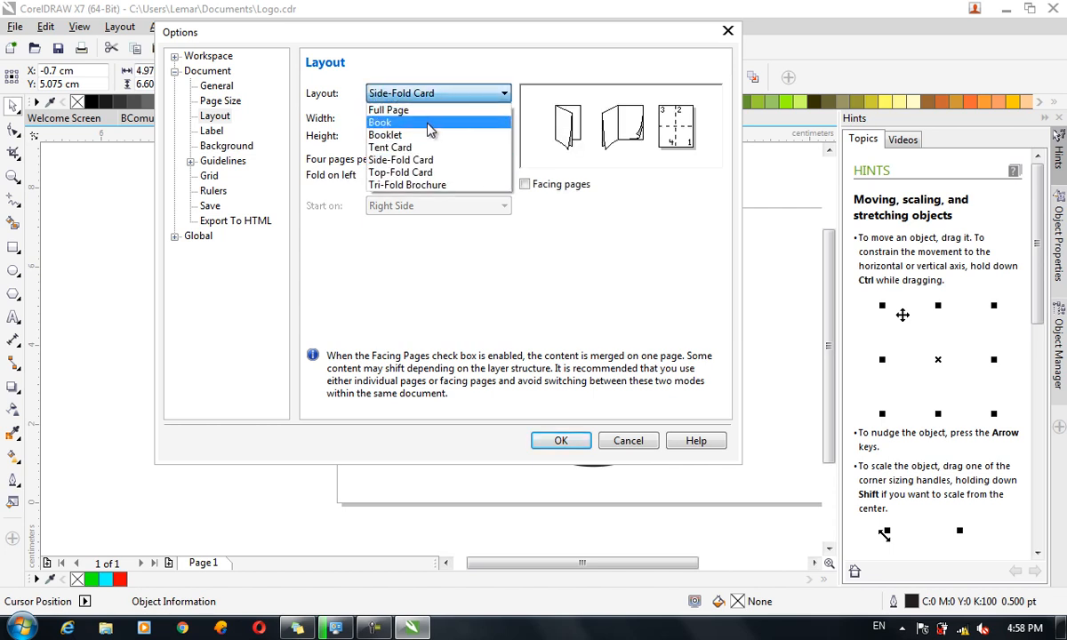
{"action": "left_click", "coordinate": [417, 146]}
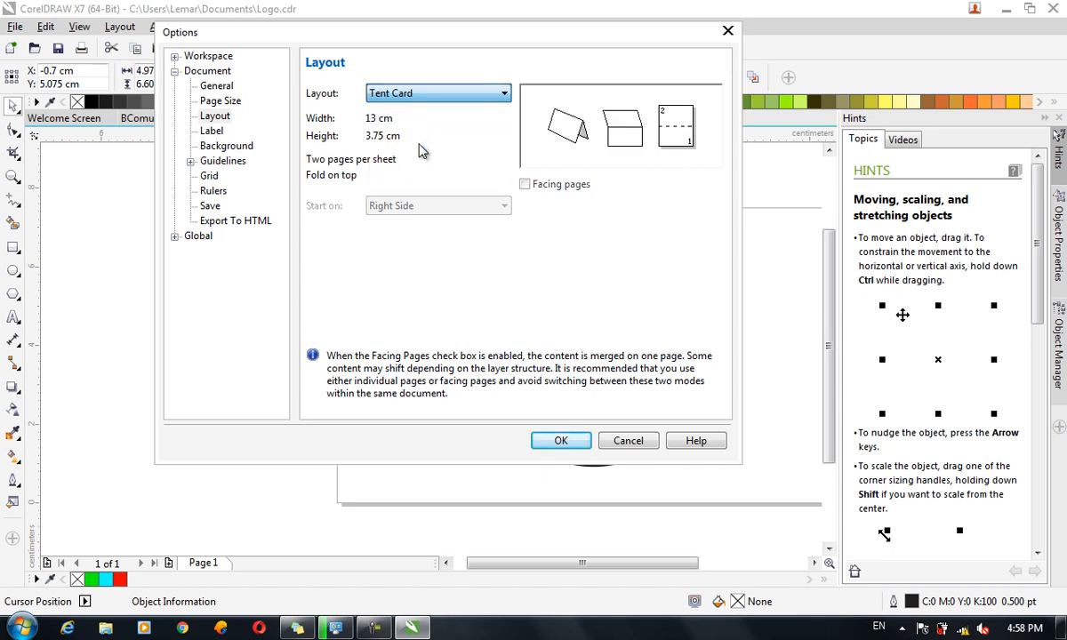
Set the document page layout to Booklet.
{"action": "left_click", "coordinate": [431, 98]}
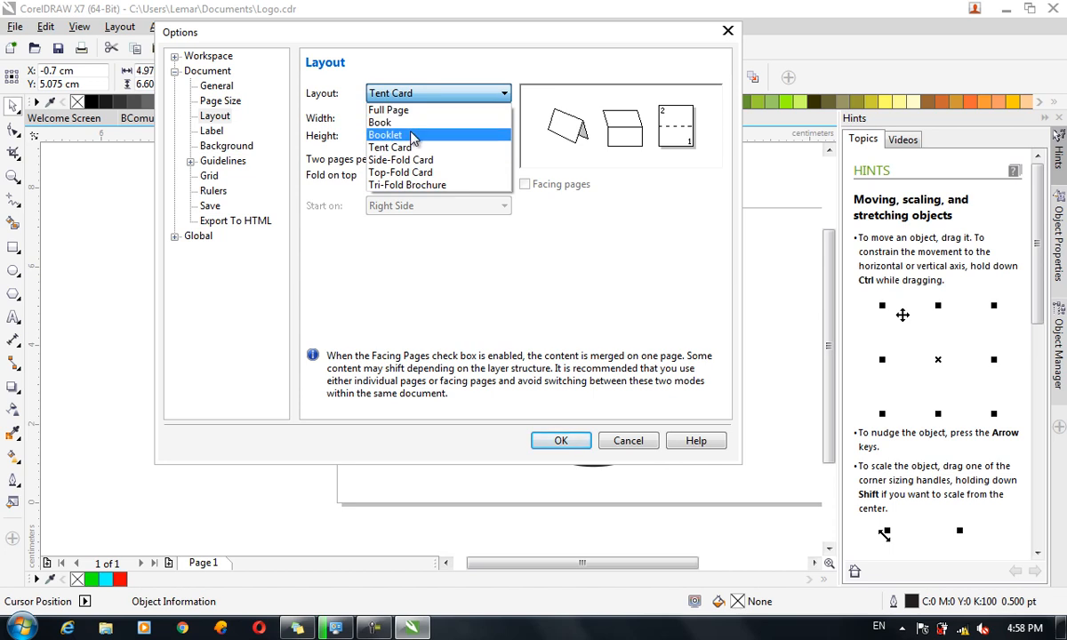
{"action": "left_click", "coordinate": [411, 133]}
{"action": "left_click", "coordinate": [436, 92]}
{"action": "left_click", "coordinate": [436, 92]}
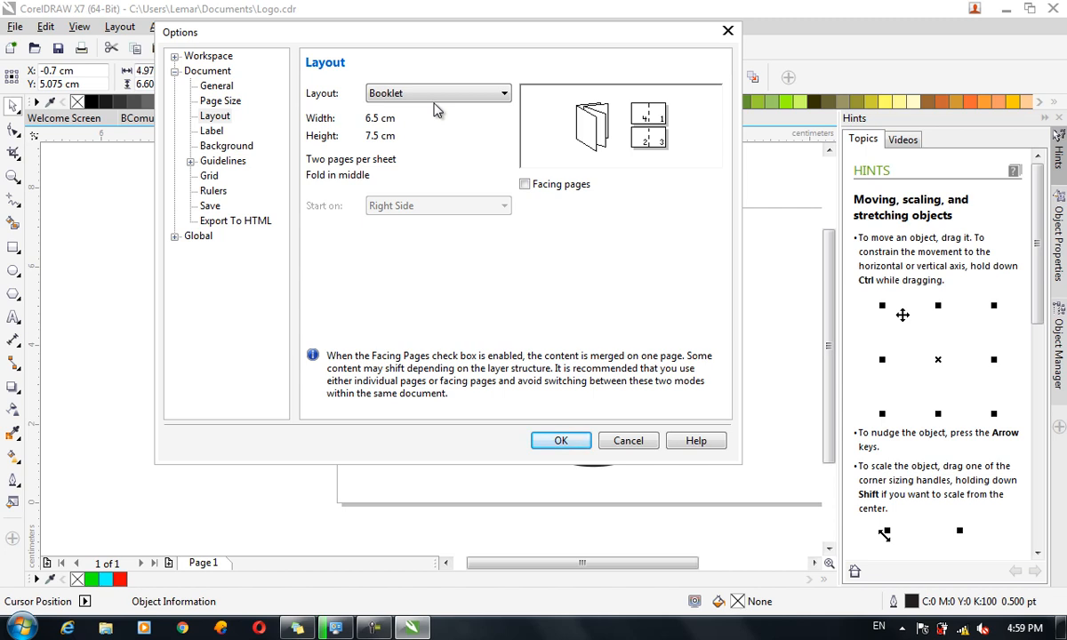
Switch the page layout back to Full Page and show the Label settings.
{"action": "left_click", "coordinate": [448, 91]}
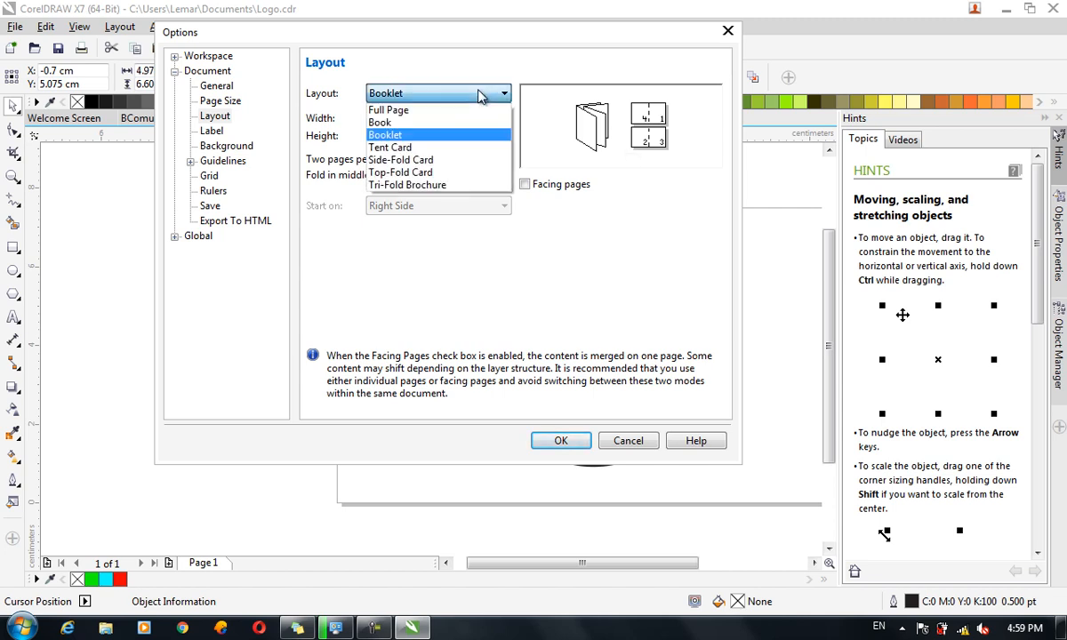
{"action": "left_click", "coordinate": [433, 110]}
{"action": "left_click", "coordinate": [432, 93]}
{"action": "left_click", "coordinate": [391, 96]}
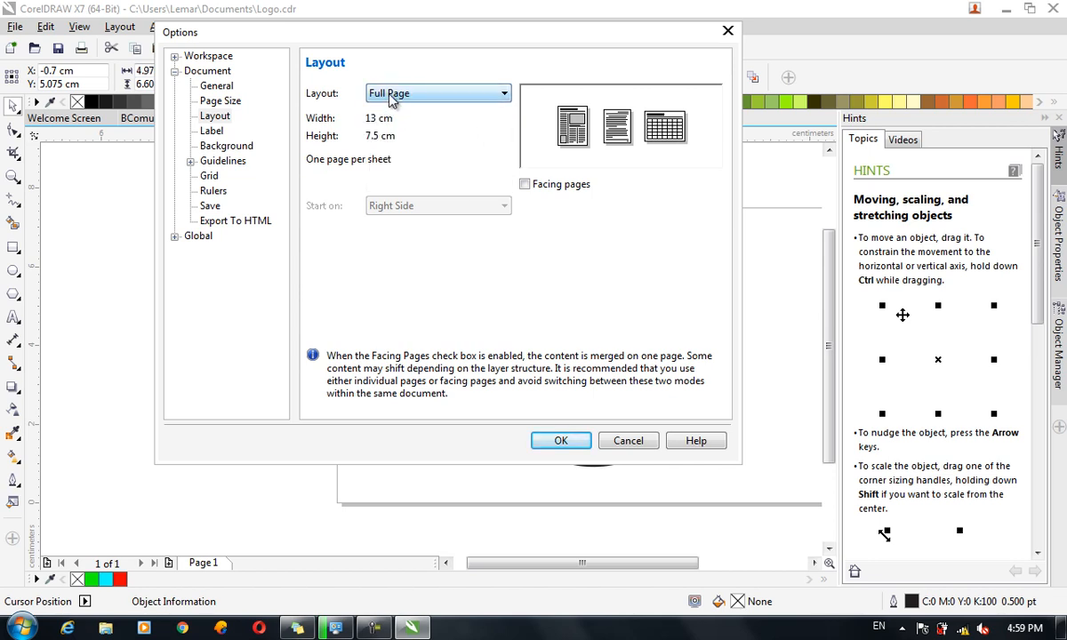
{"action": "left_click", "coordinate": [211, 131]}
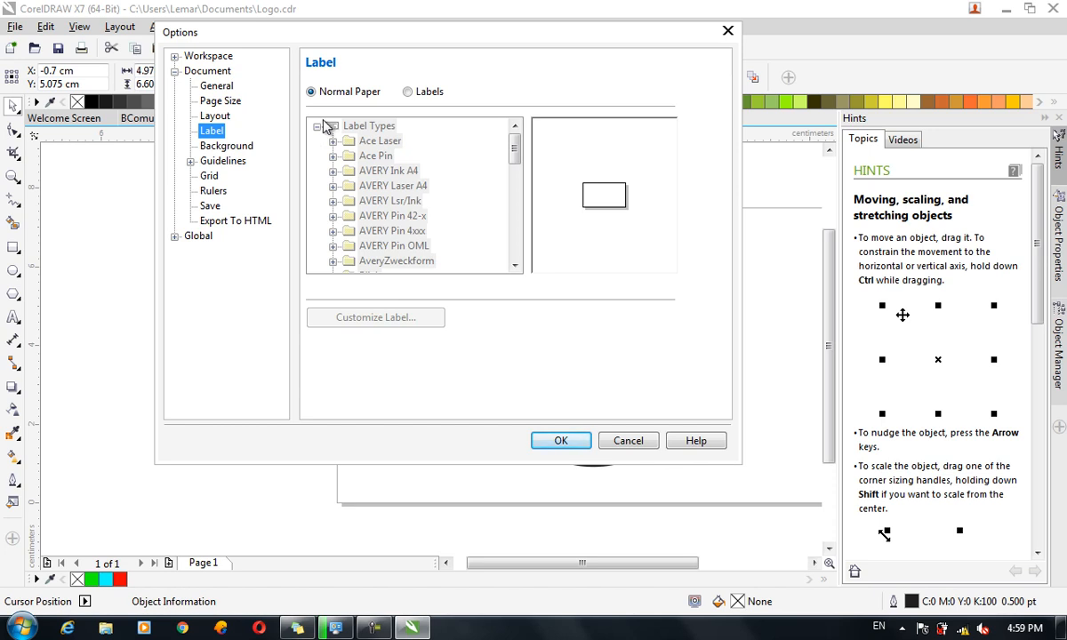
Print on label sheets using Ace Laser VI40600 VHS-Spine, then show the Background settings.
{"action": "left_click", "coordinate": [424, 94]}
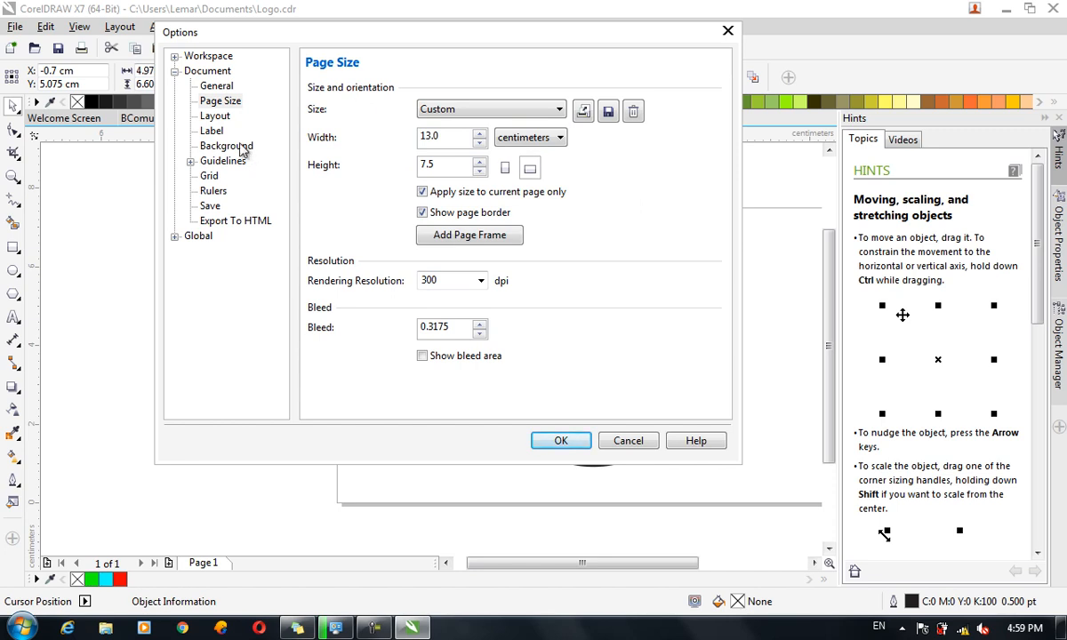
{"action": "left_click", "coordinate": [213, 131]}
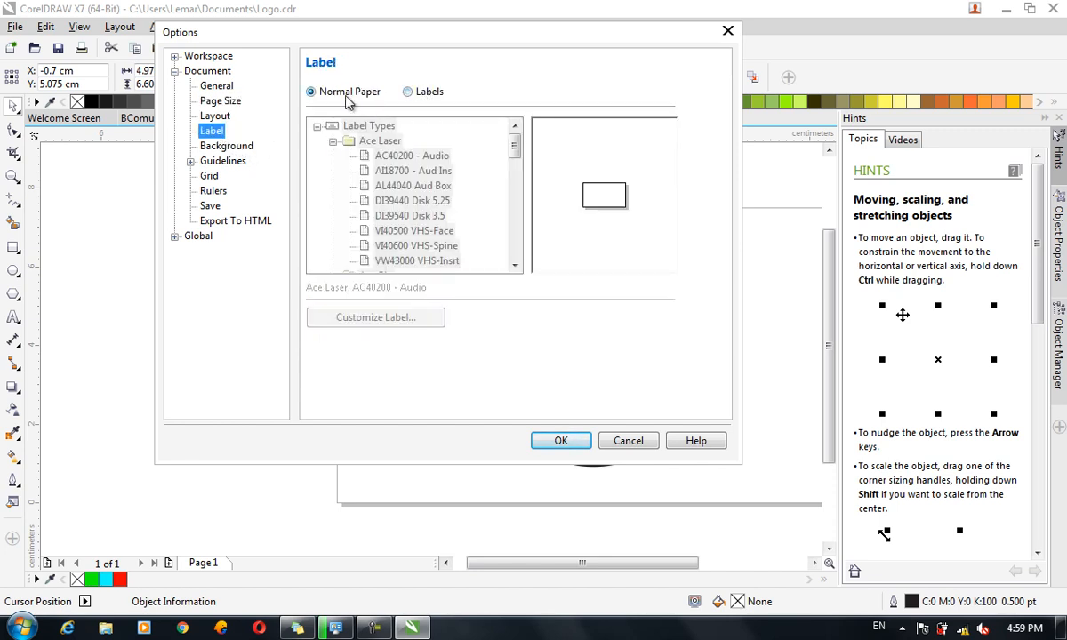
{"action": "left_click", "coordinate": [418, 93]}
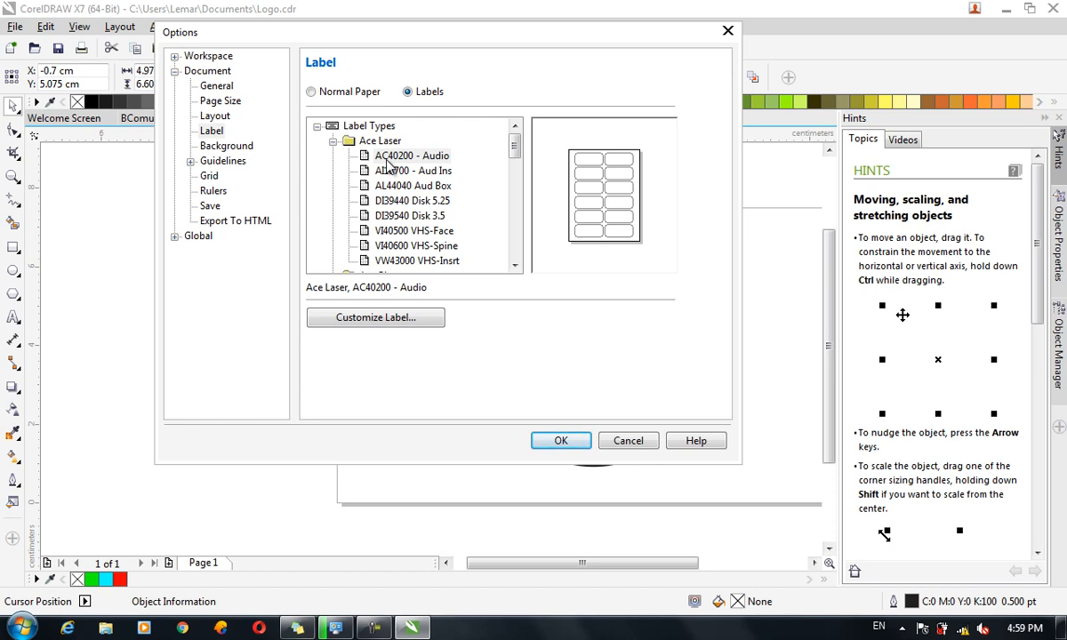
{"action": "left_click", "coordinate": [398, 161]}
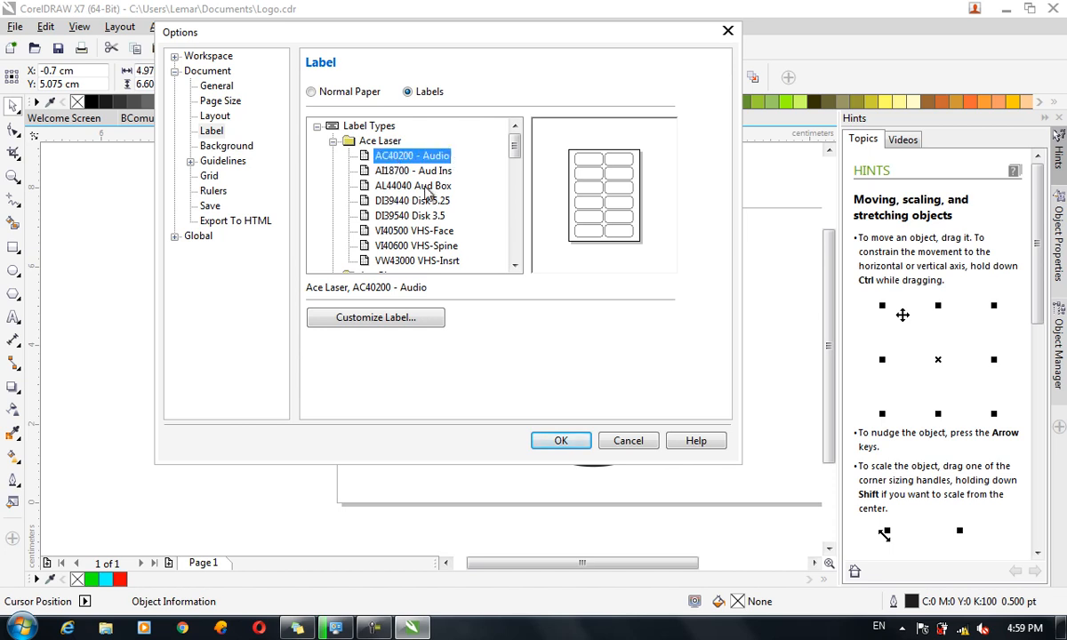
{"action": "left_click", "coordinate": [391, 200]}
{"action": "scroll", "coordinate": [391, 200], "scroll_direction": "down", "scroll_amount": 3}
{"action": "scroll", "coordinate": [399, 157], "scroll_direction": "up", "scroll_amount": 1}
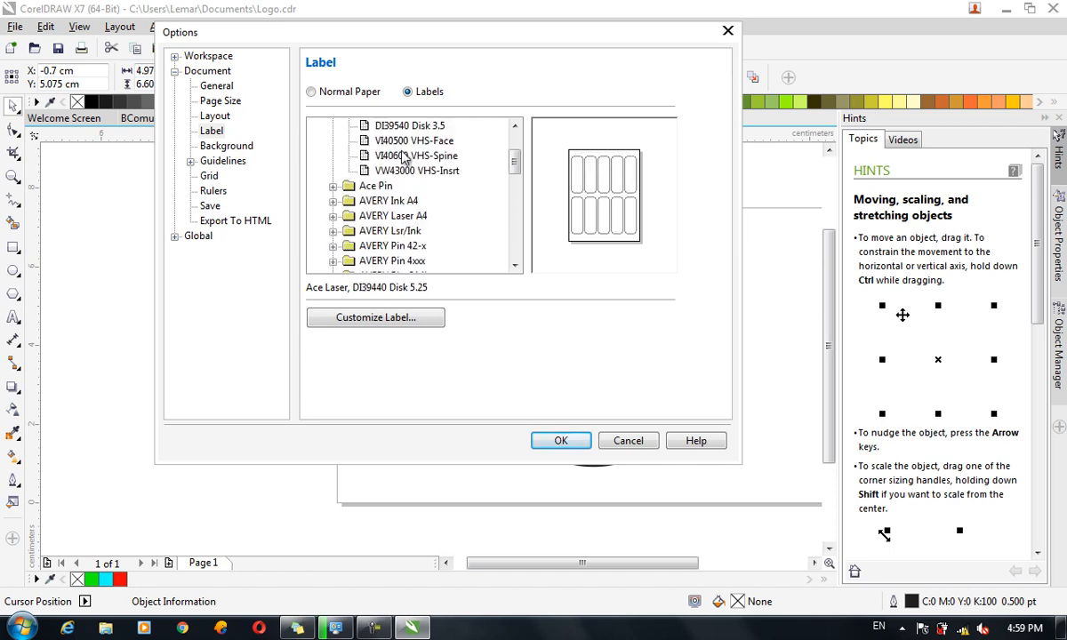
{"action": "left_click", "coordinate": [400, 155]}
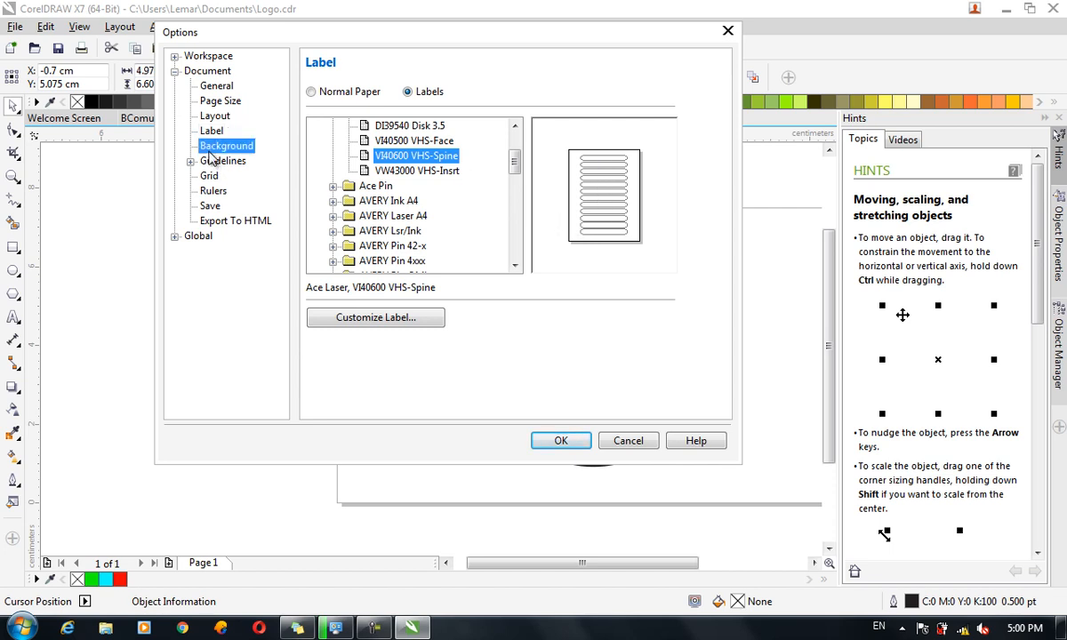
{"action": "left_click", "coordinate": [205, 146]}
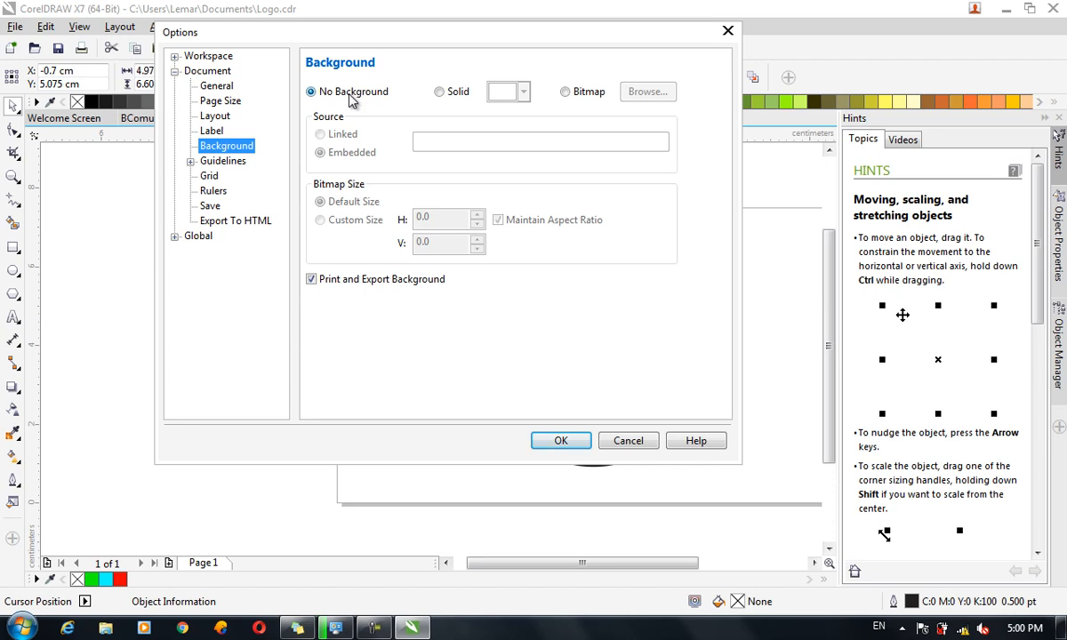
Give the page a Solid background, review Guidelines and Grid, then select the Rulers nudge value.
{"action": "left_click", "coordinate": [439, 92]}
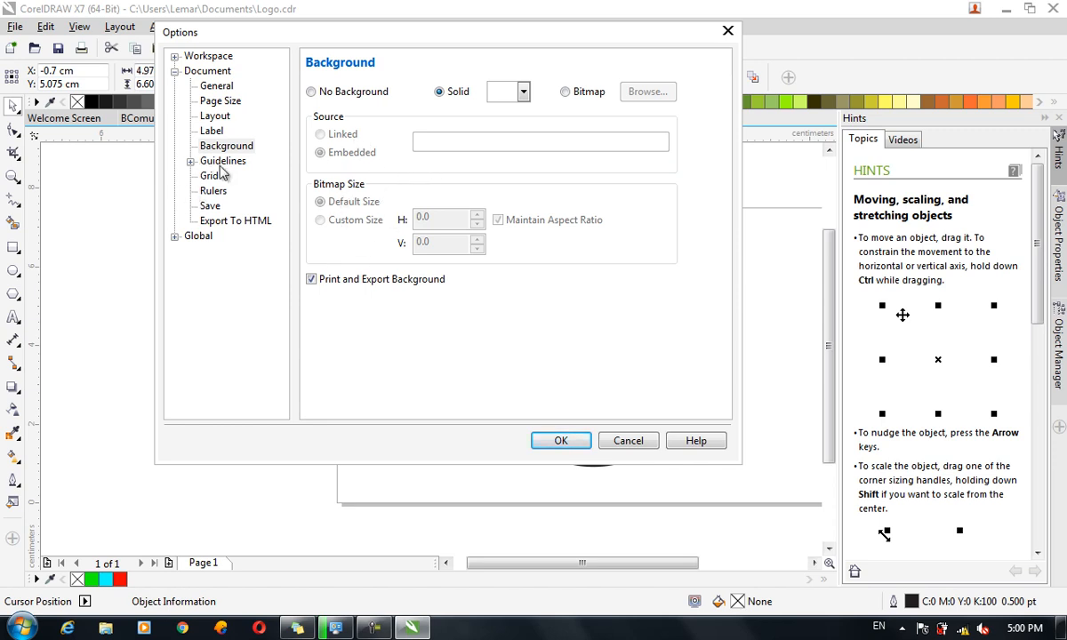
{"action": "left_click", "coordinate": [207, 160]}
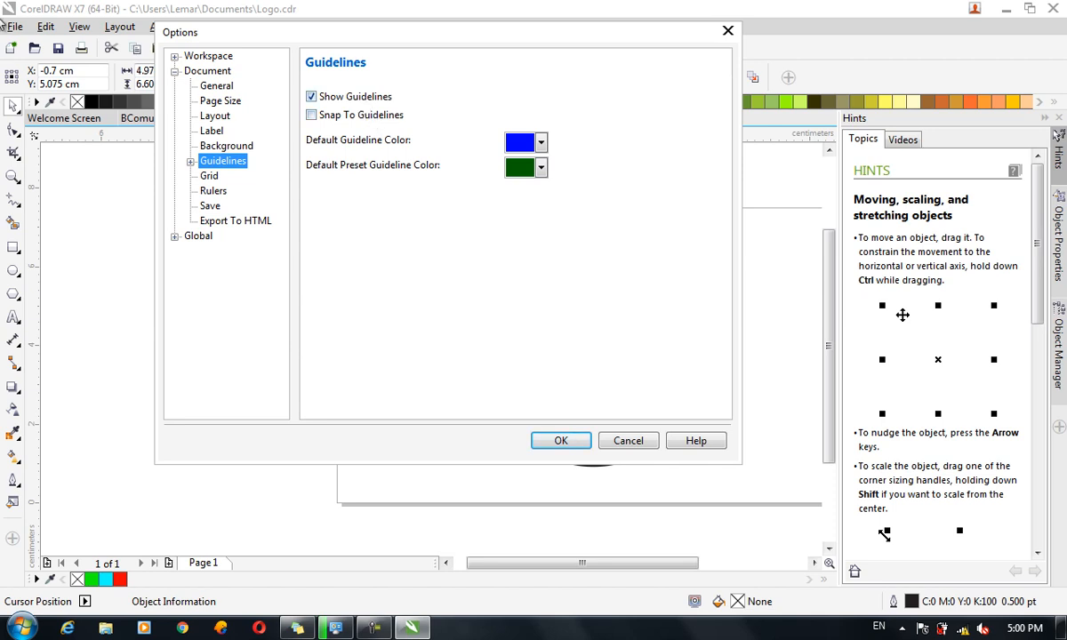
{"action": "left_click", "coordinate": [219, 177]}
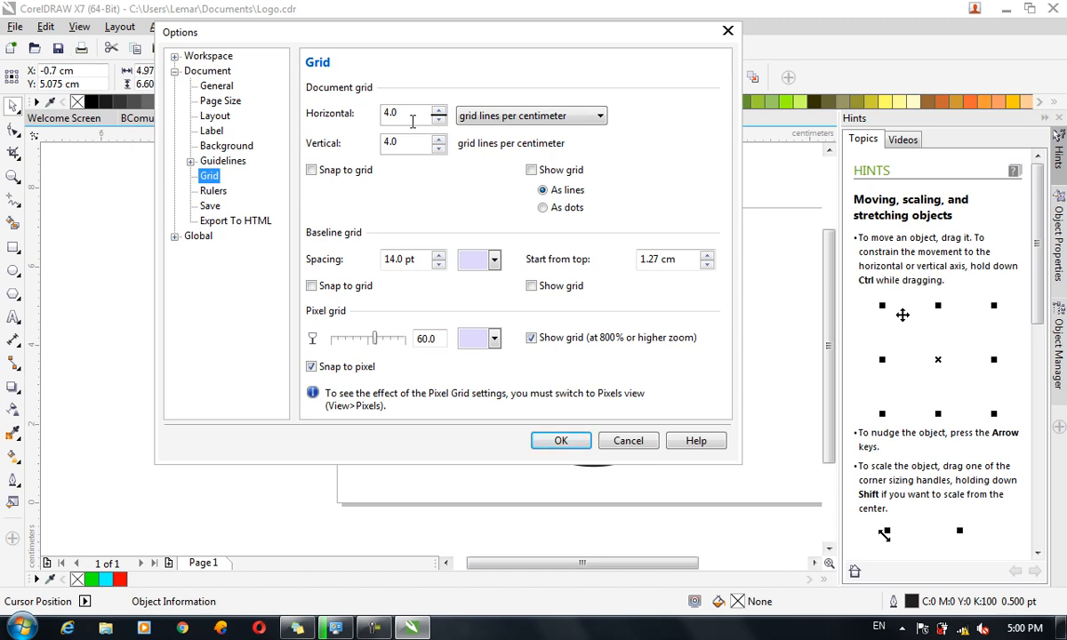
{"action": "left_click", "coordinate": [405, 116]}
{"action": "left_click", "coordinate": [214, 190]}
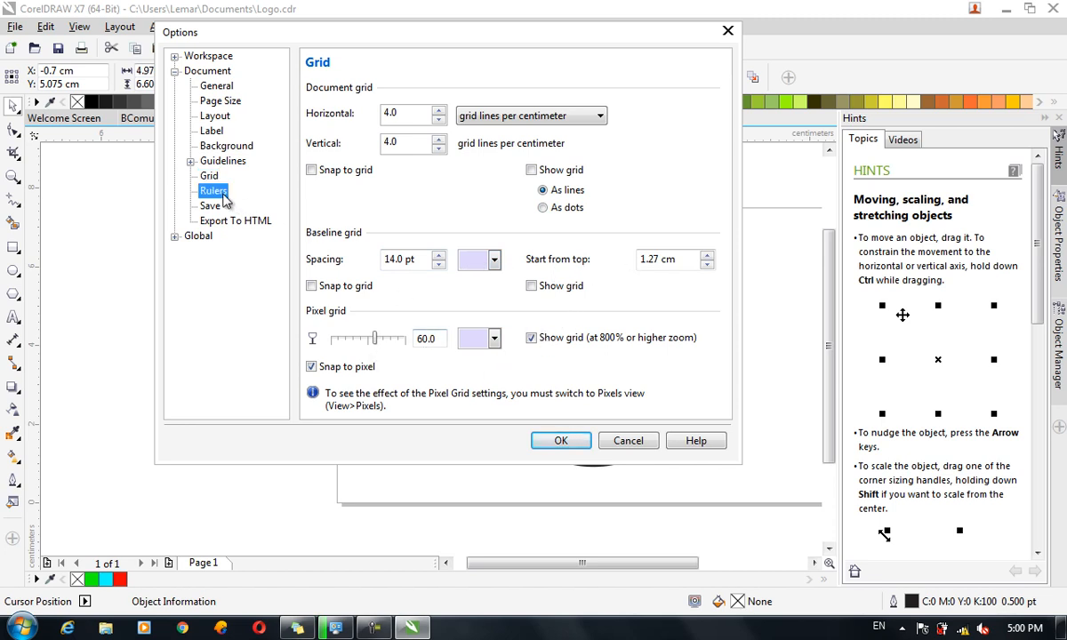
{"action": "left_click_drag", "start_coordinate": [414, 111], "coordinate": [360, 110]}
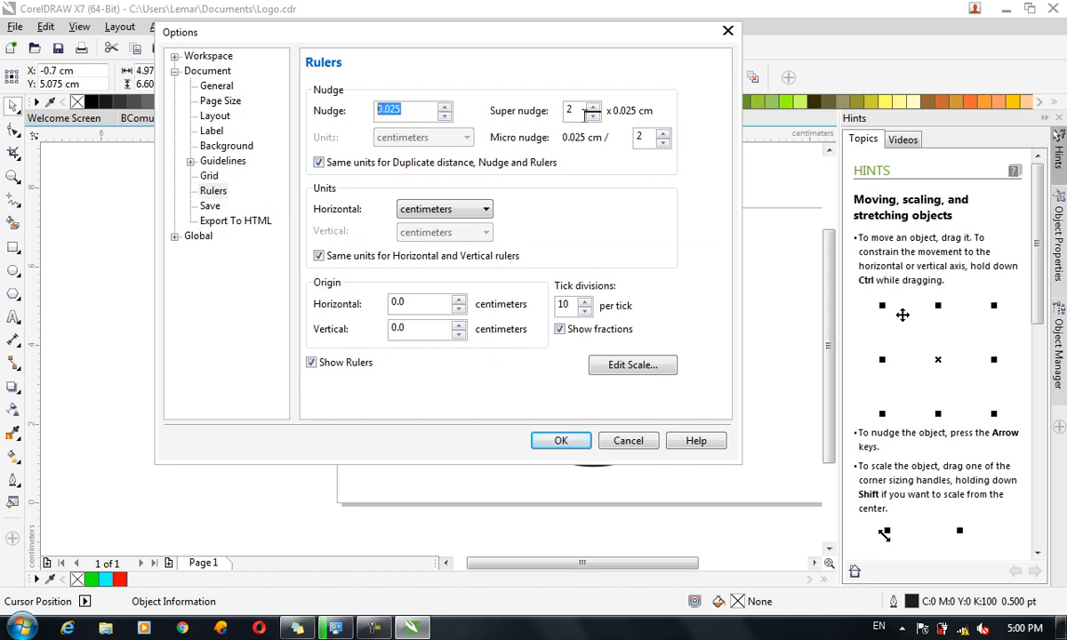
Change the ruler units from centimeters to points and apply the options with OK.
{"action": "left_click", "coordinate": [584, 112]}
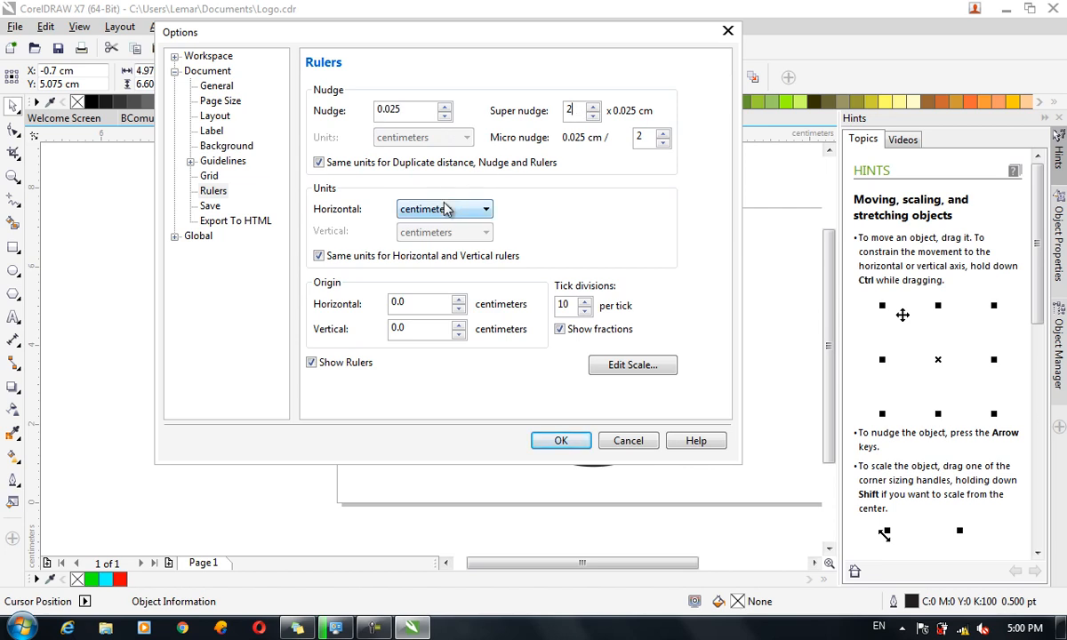
{"action": "left_click", "coordinate": [444, 209]}
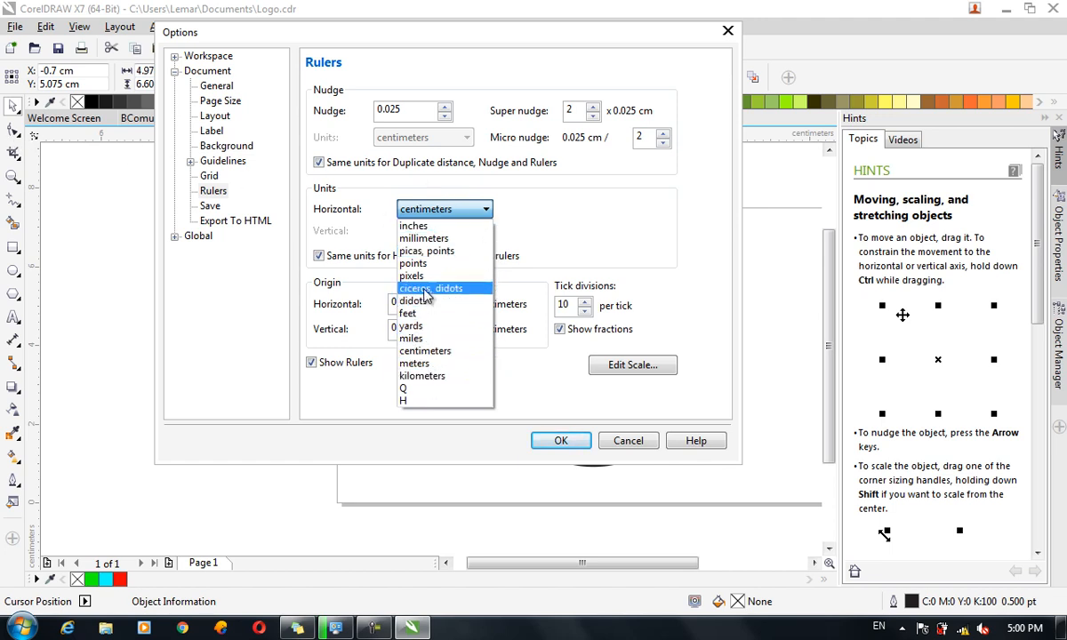
{"action": "left_click", "coordinate": [414, 263]}
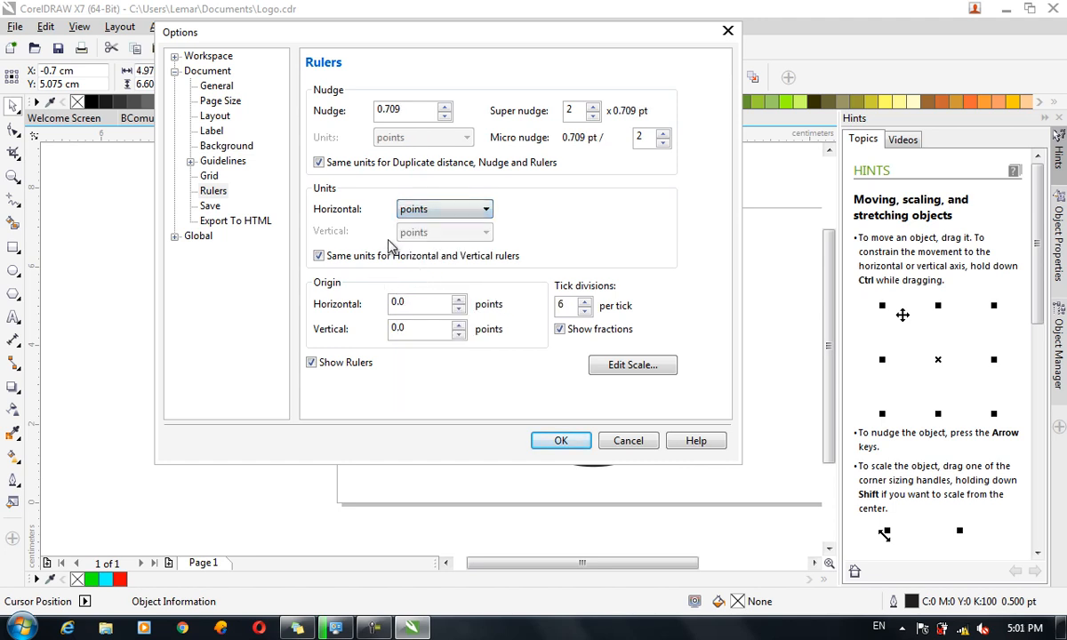
{"action": "left_click", "coordinate": [207, 205]}
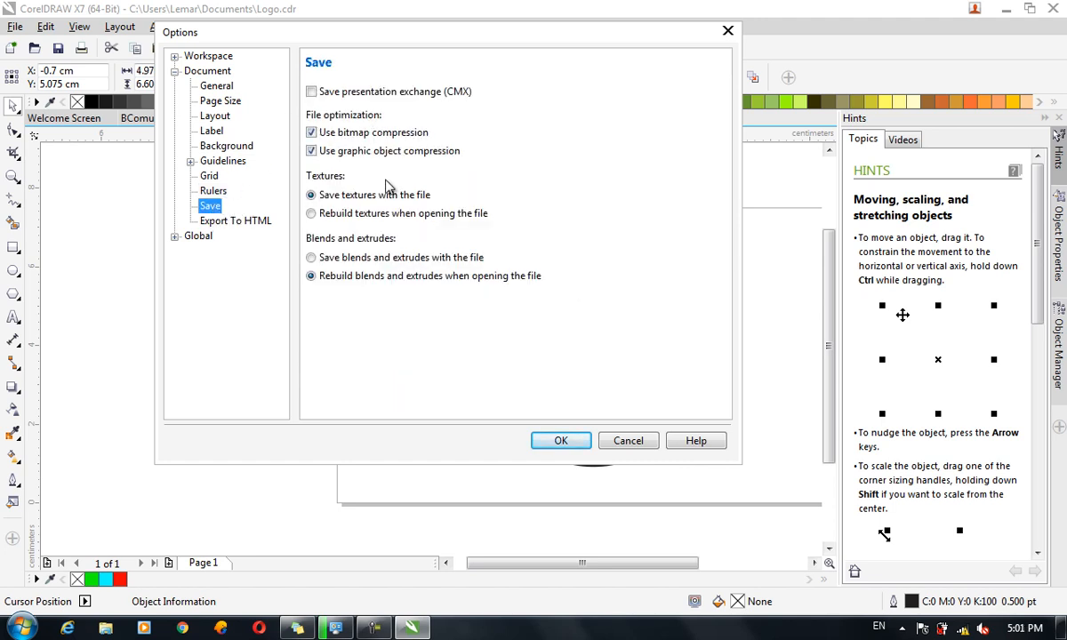
{"action": "left_click", "coordinate": [563, 441]}
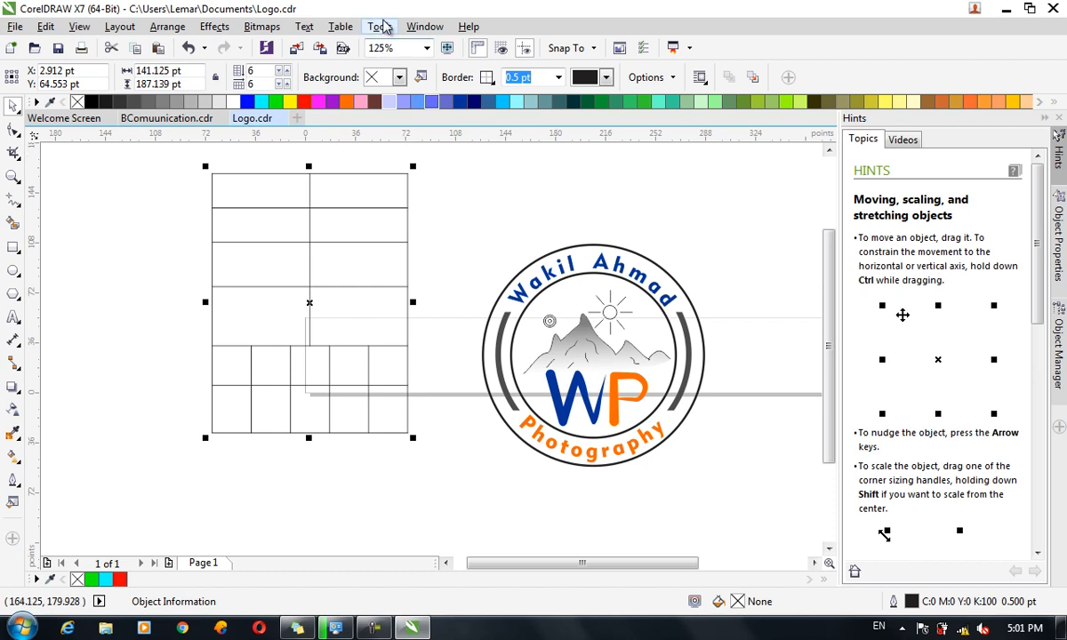
Glance at the Tools menu, close it, and open the Window menu.
{"action": "left_click", "coordinate": [373, 26]}
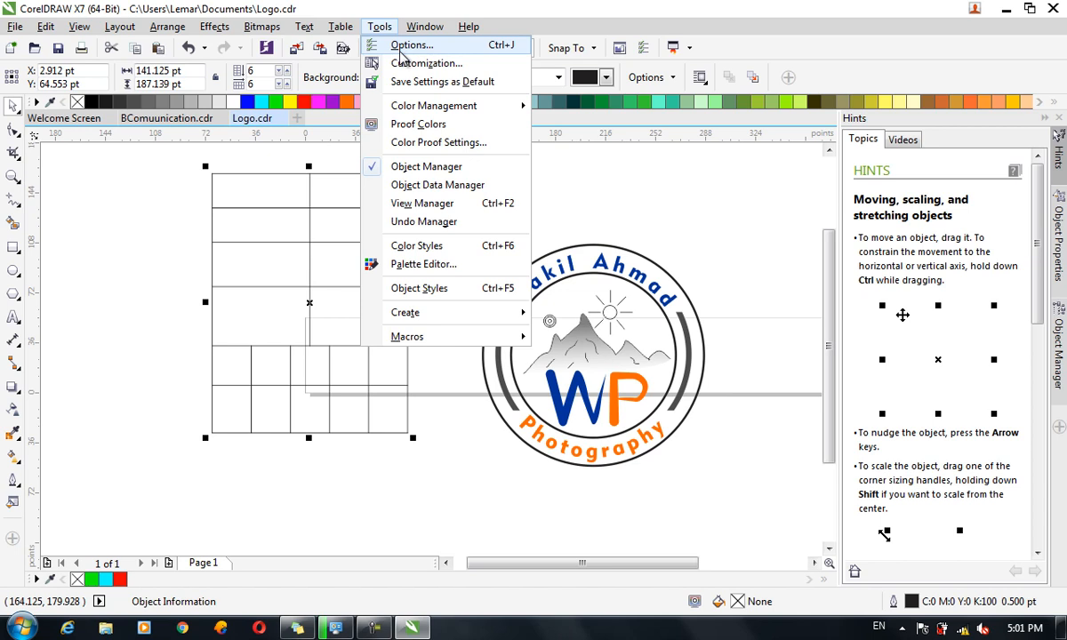
{"action": "left_click", "coordinate": [379, 27]}
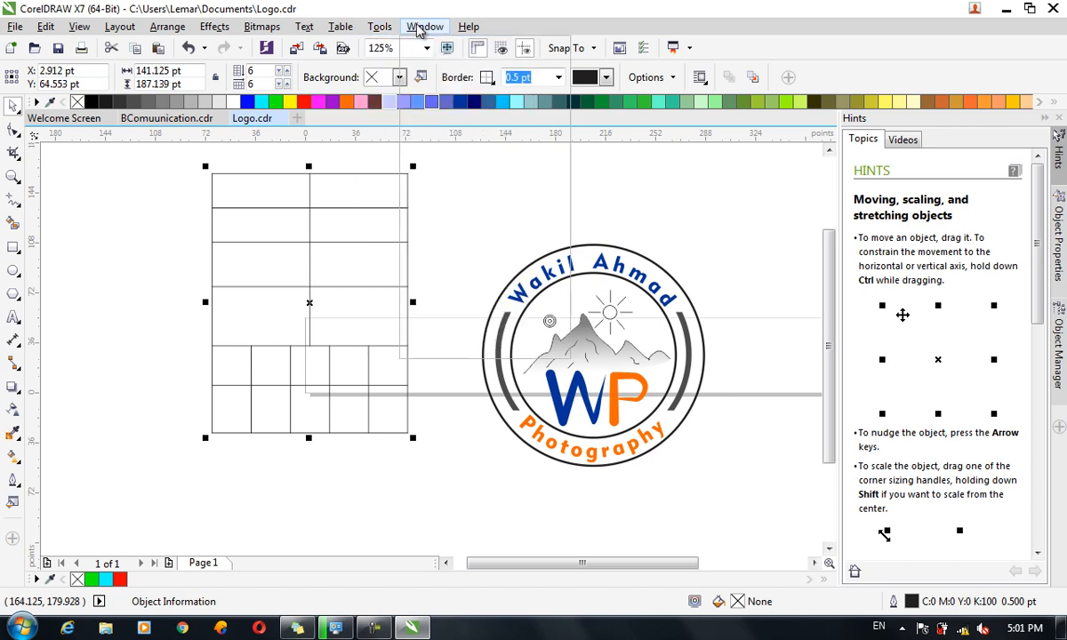
{"action": "left_click", "coordinate": [420, 28]}
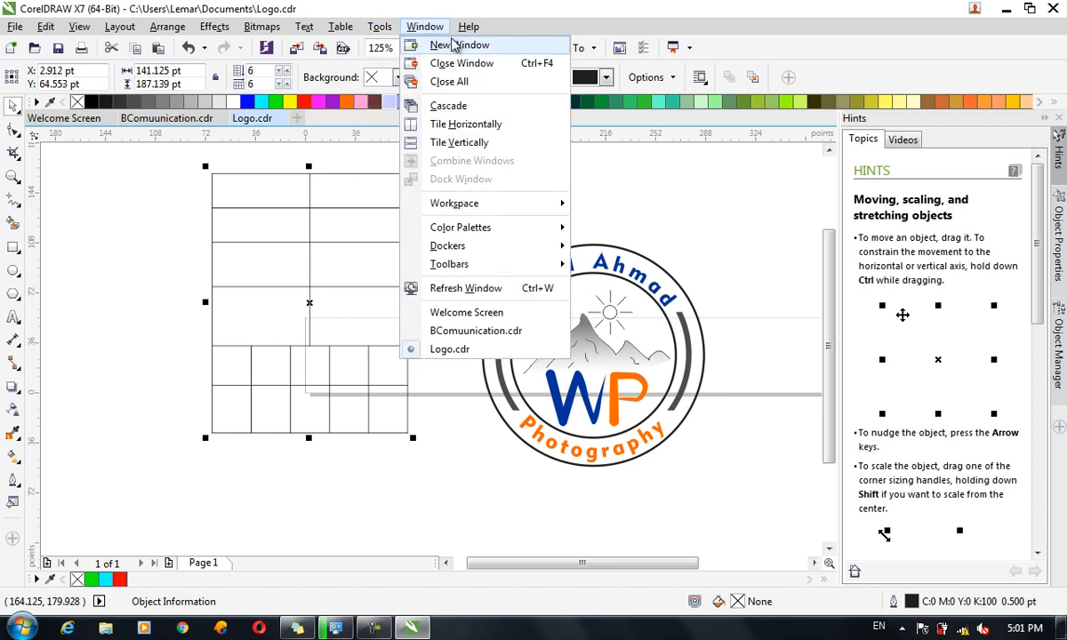